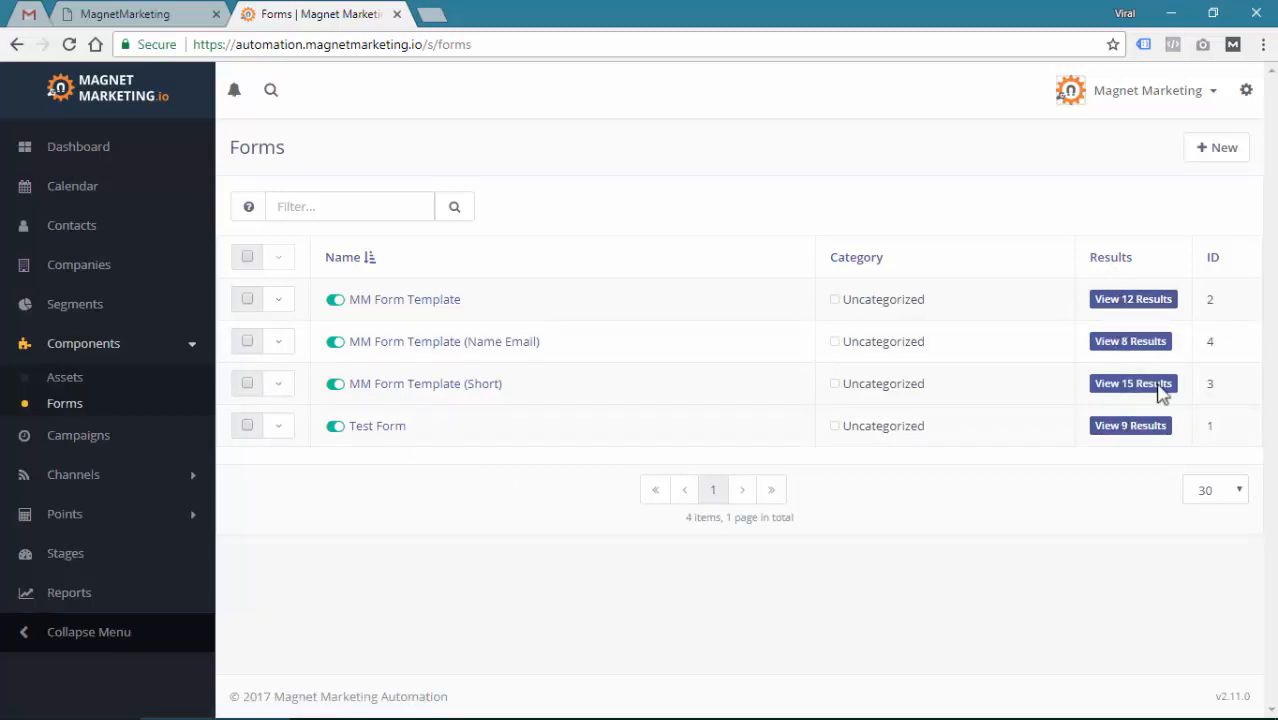
Start a new form from the Forms page and choose New Standalone Form
{"action": "left_click", "coordinate": [1221, 158]}
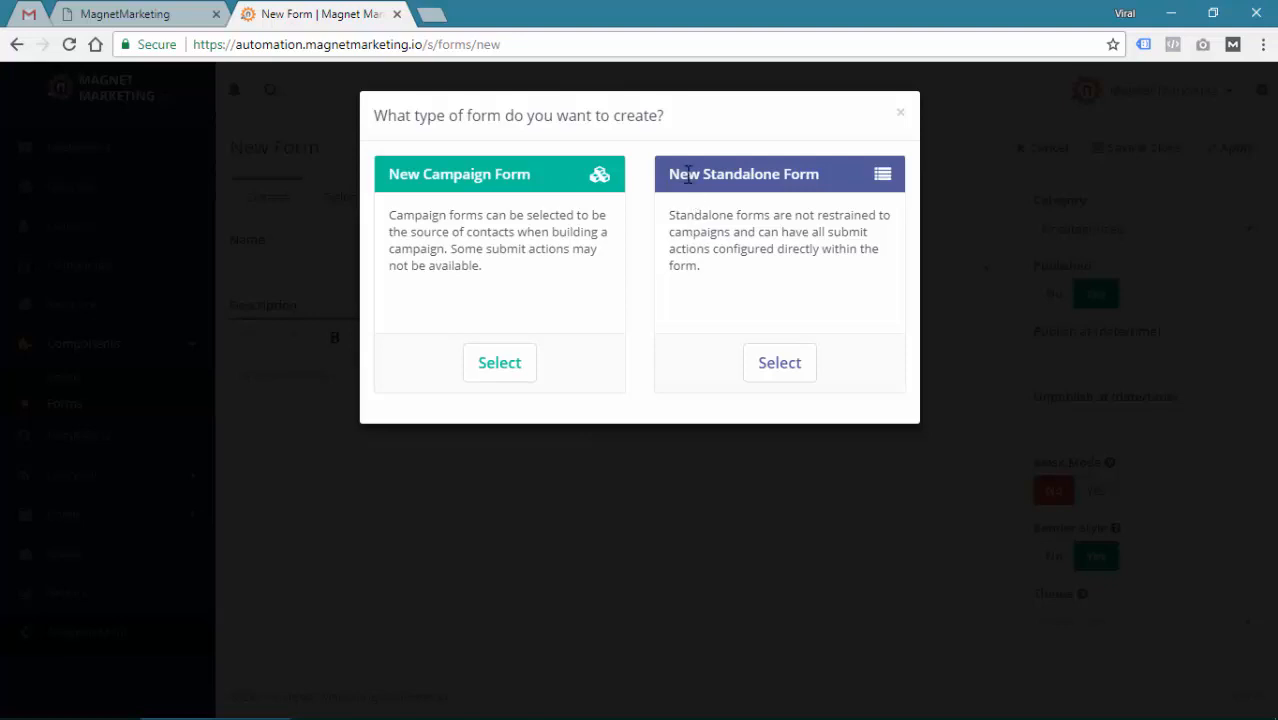
{"action": "left_click_drag", "start_coordinate": [687, 174], "coordinate": [778, 176]}
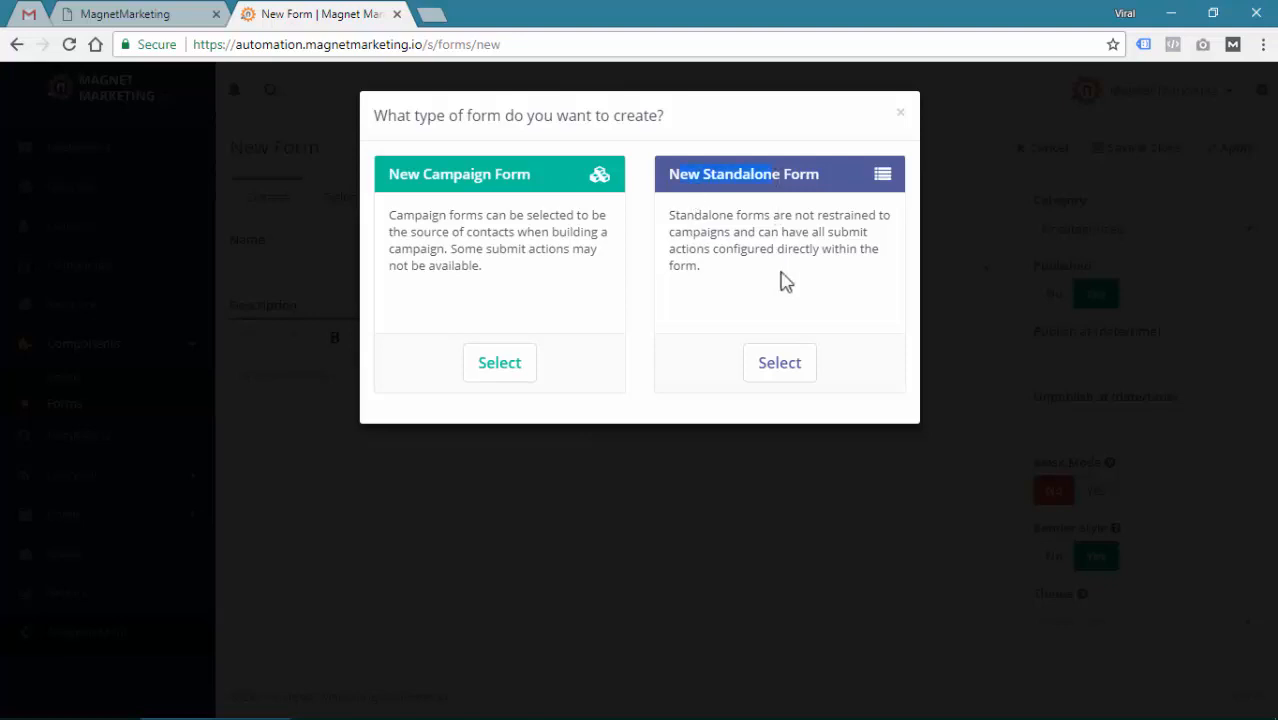
{"action": "left_click", "coordinate": [790, 366]}
Name the form 'Free 4 Part Training Optin' and describe it as 'Landing Pages'
{"action": "left_click", "coordinate": [358, 267]}
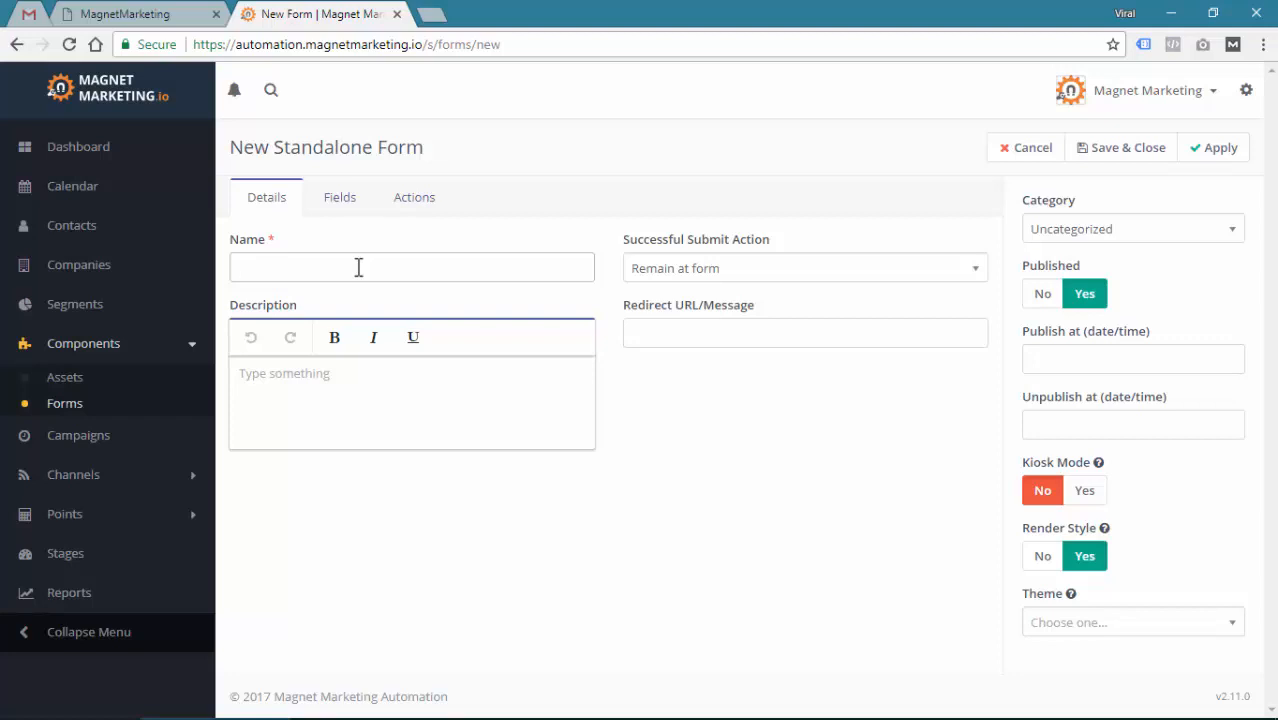
{"action": "type", "text": "Training"}
{"action": "key", "text": "Home"}
{"action": "type", "text": "Free 4 Part Training Optin"}
{"action": "left_click", "coordinate": [377, 393]}
{"action": "type", "text": "Landing Pages"}
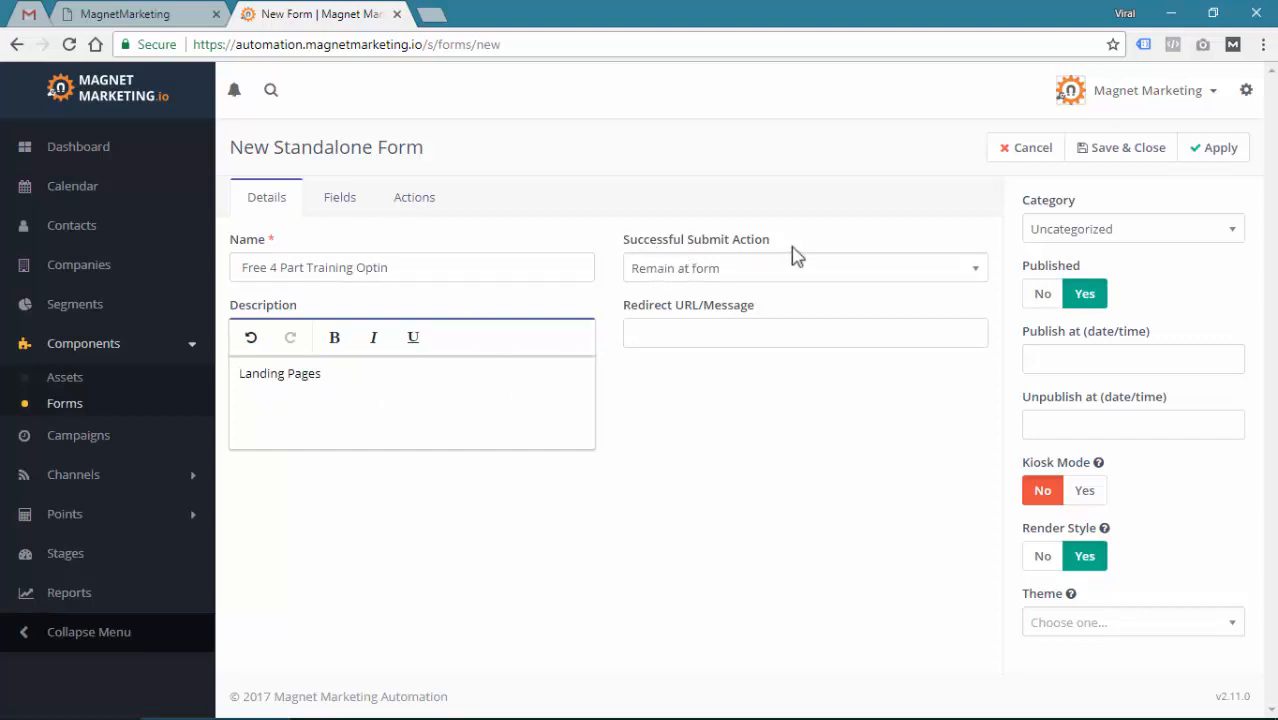
Try the Display message and Redirect URL submit outcomes, clearing the message text
{"action": "left_click", "coordinate": [740, 280]}
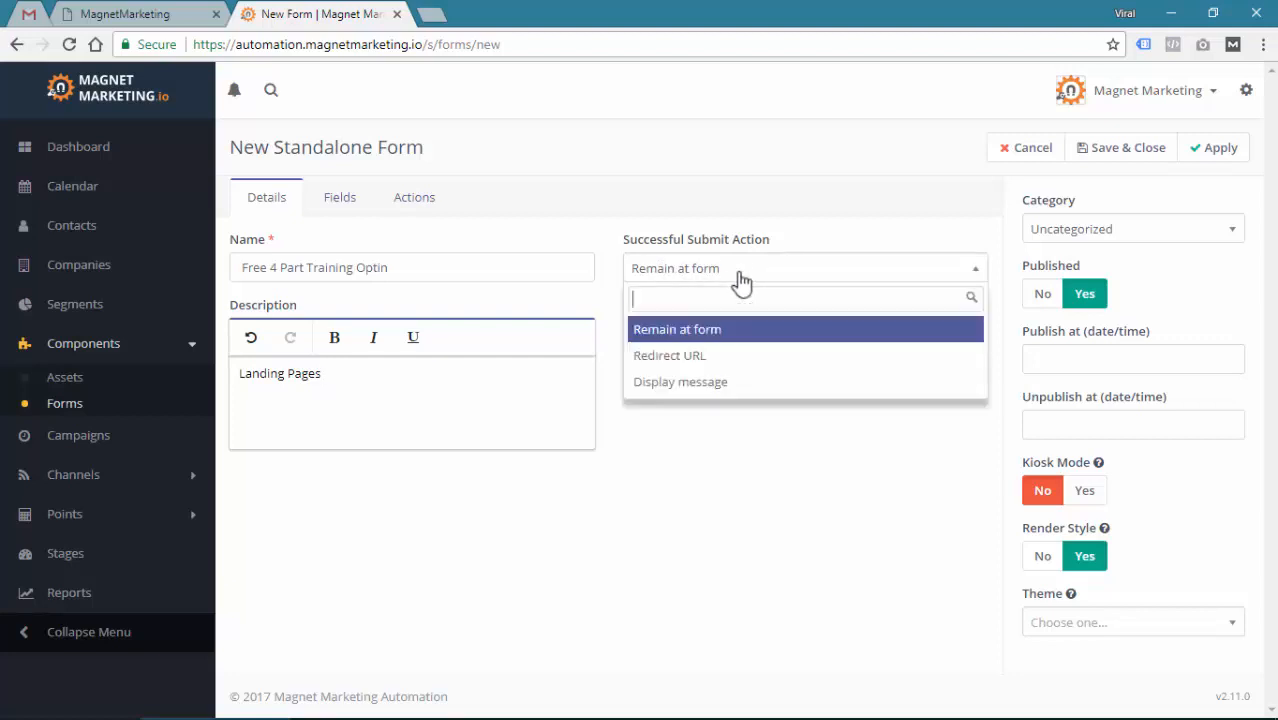
{"action": "left_click", "coordinate": [680, 382]}
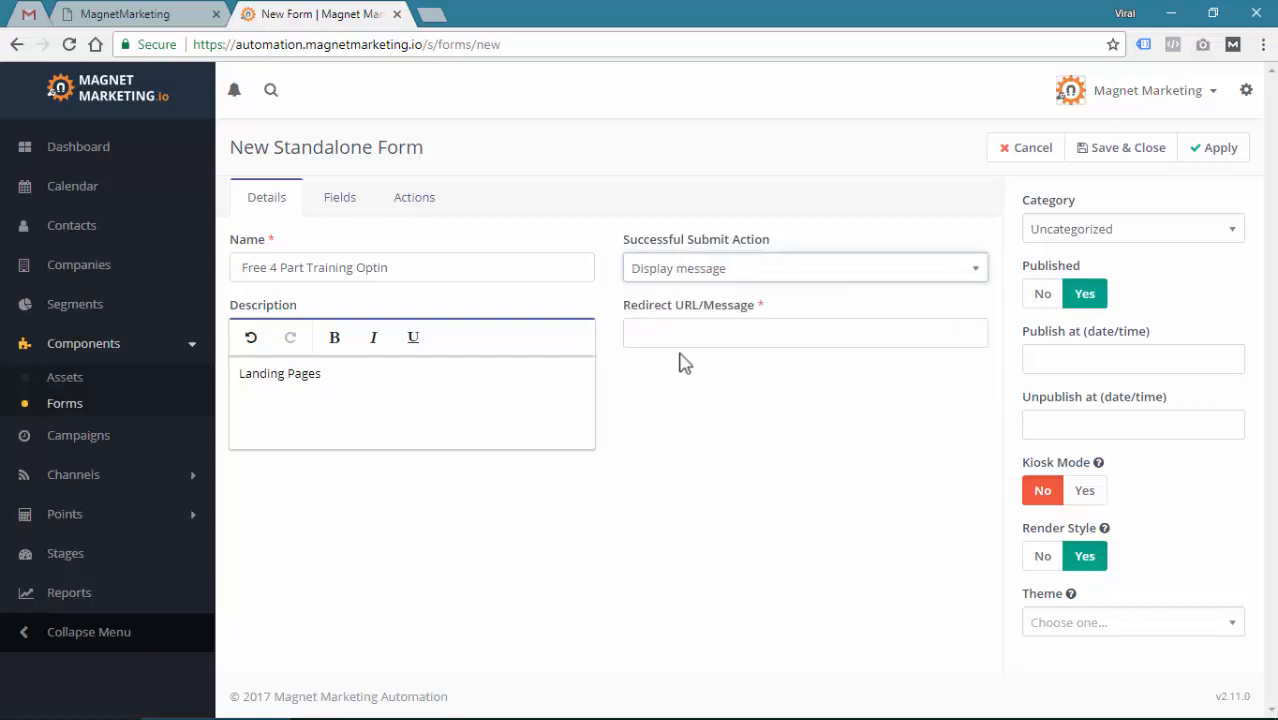
{"action": "left_click", "coordinate": [681, 336]}
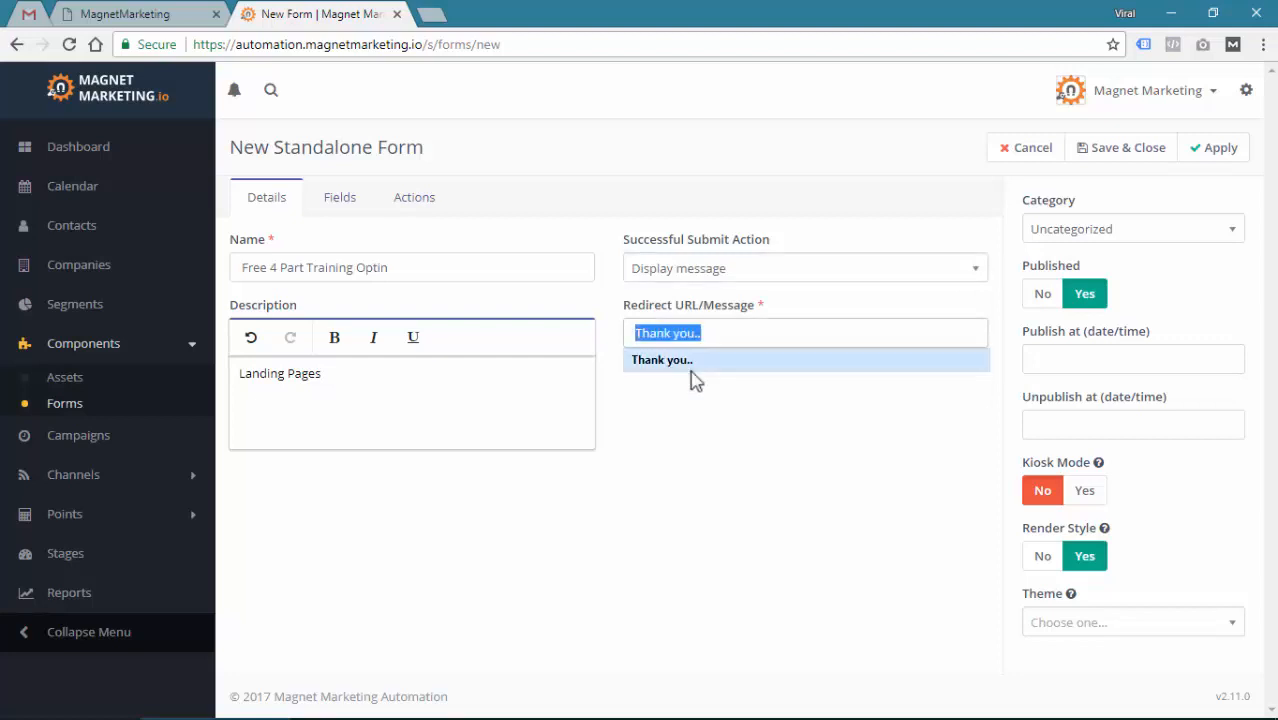
{"action": "left_click", "coordinate": [696, 362]}
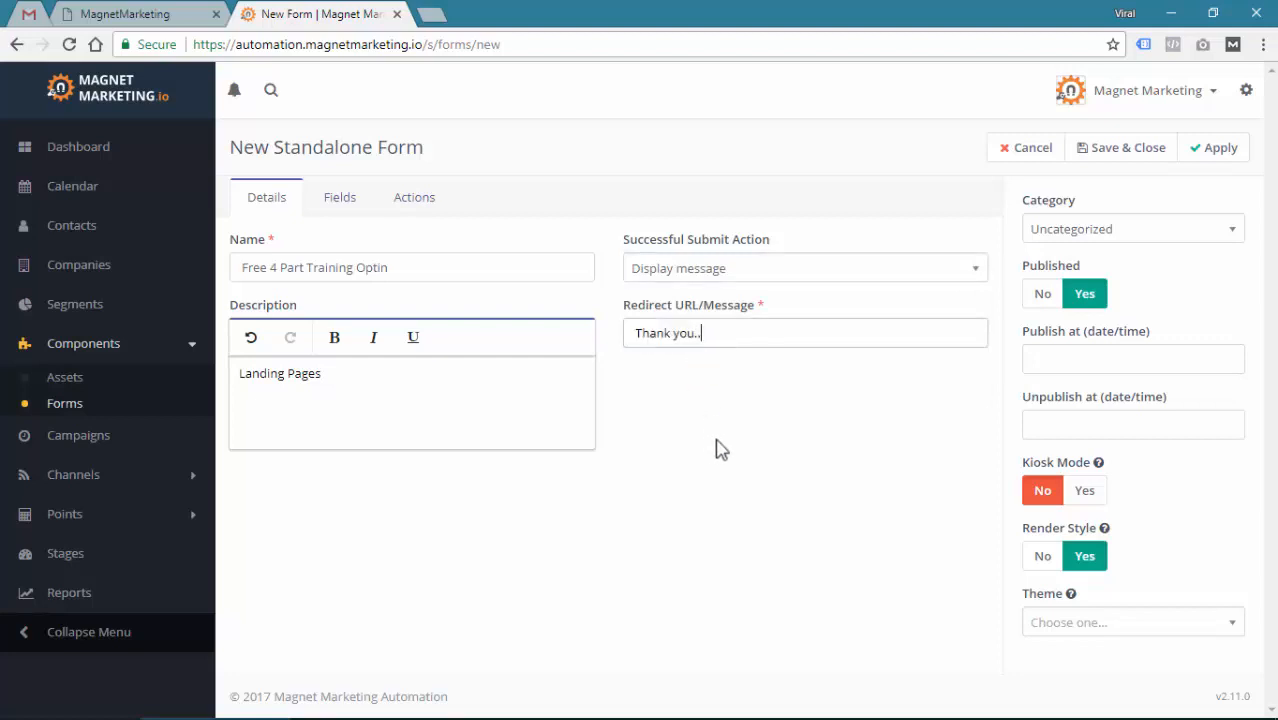
{"action": "left_click", "coordinate": [708, 268]}
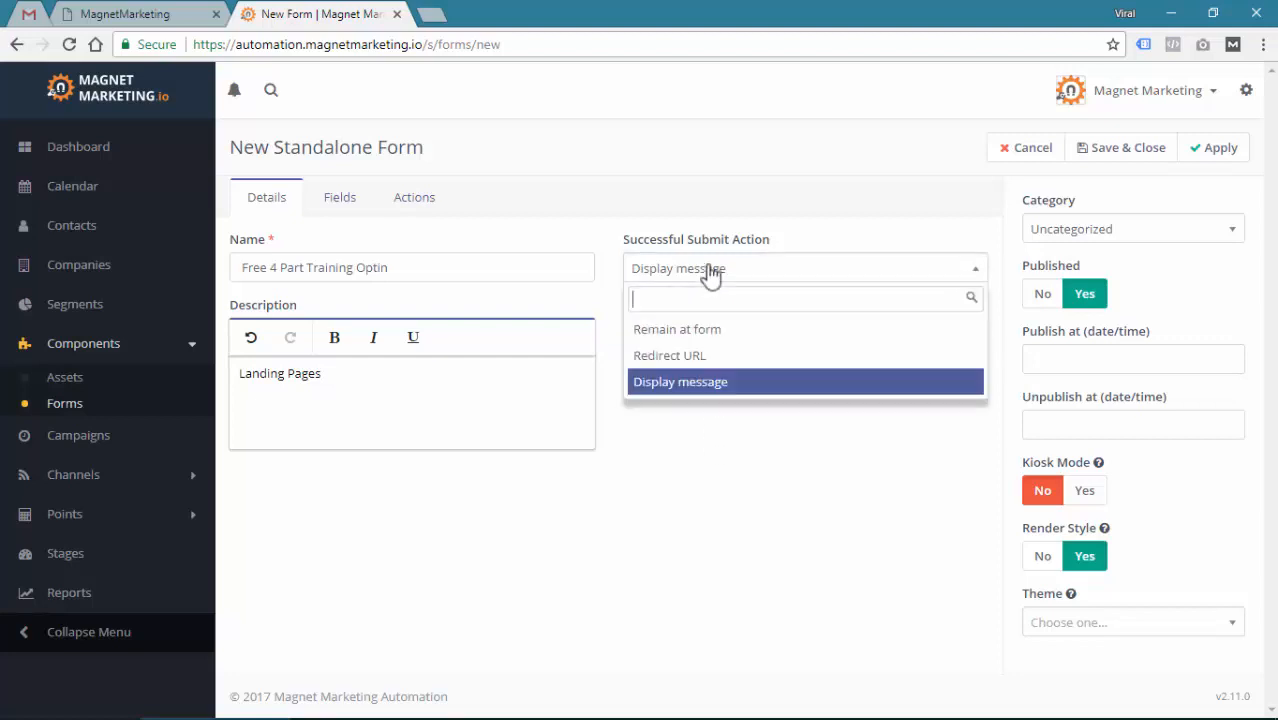
{"action": "left_click", "coordinate": [714, 355]}
{"action": "left_click_drag", "start_coordinate": [719, 341], "coordinate": [625, 342]}
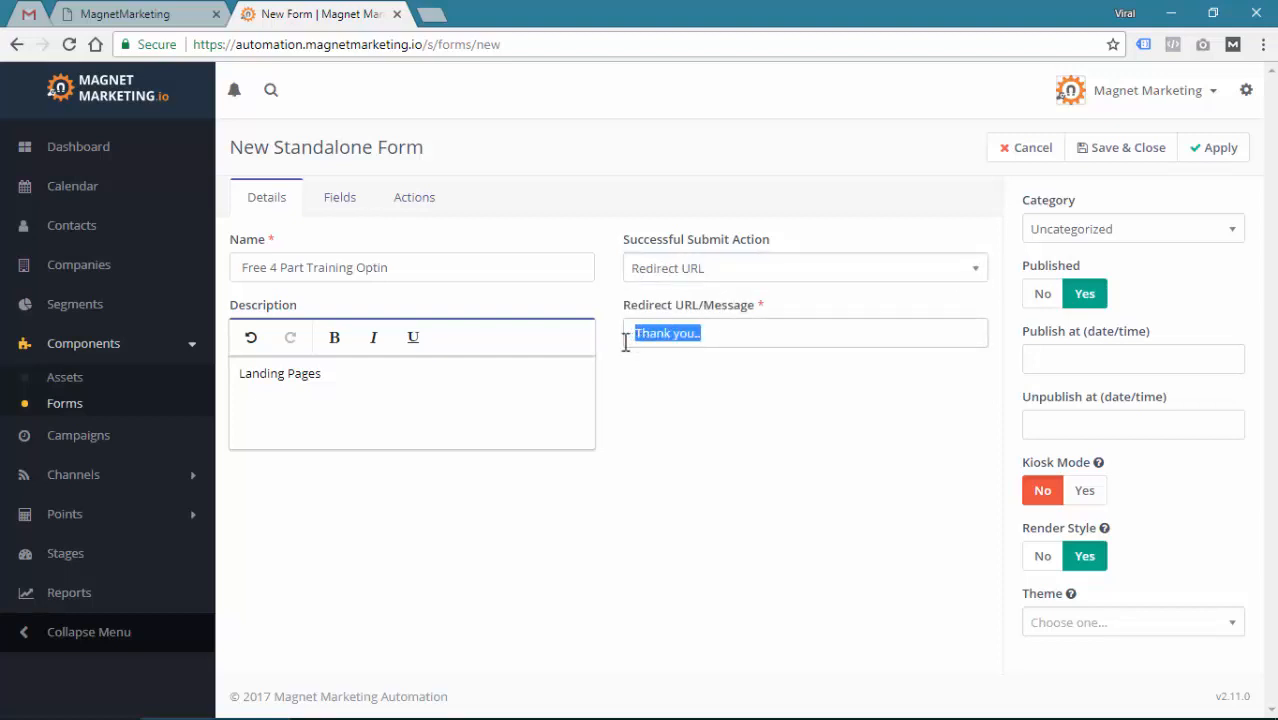
{"action": "key", "text": "BackSpace"}
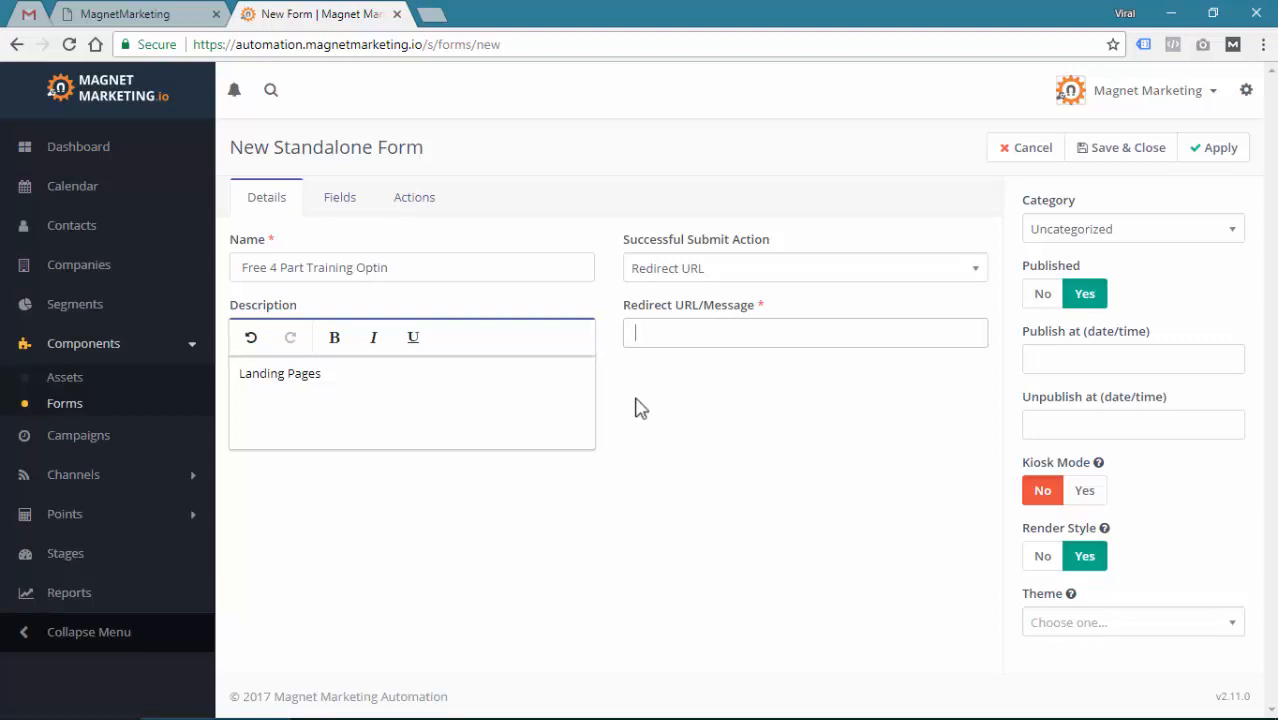
Set the successful submit action back to Display message with 'Thank you..'
{"action": "left_click", "coordinate": [637, 336]}
{"action": "left_click", "coordinate": [692, 270]}
{"action": "left_click", "coordinate": [699, 382]}
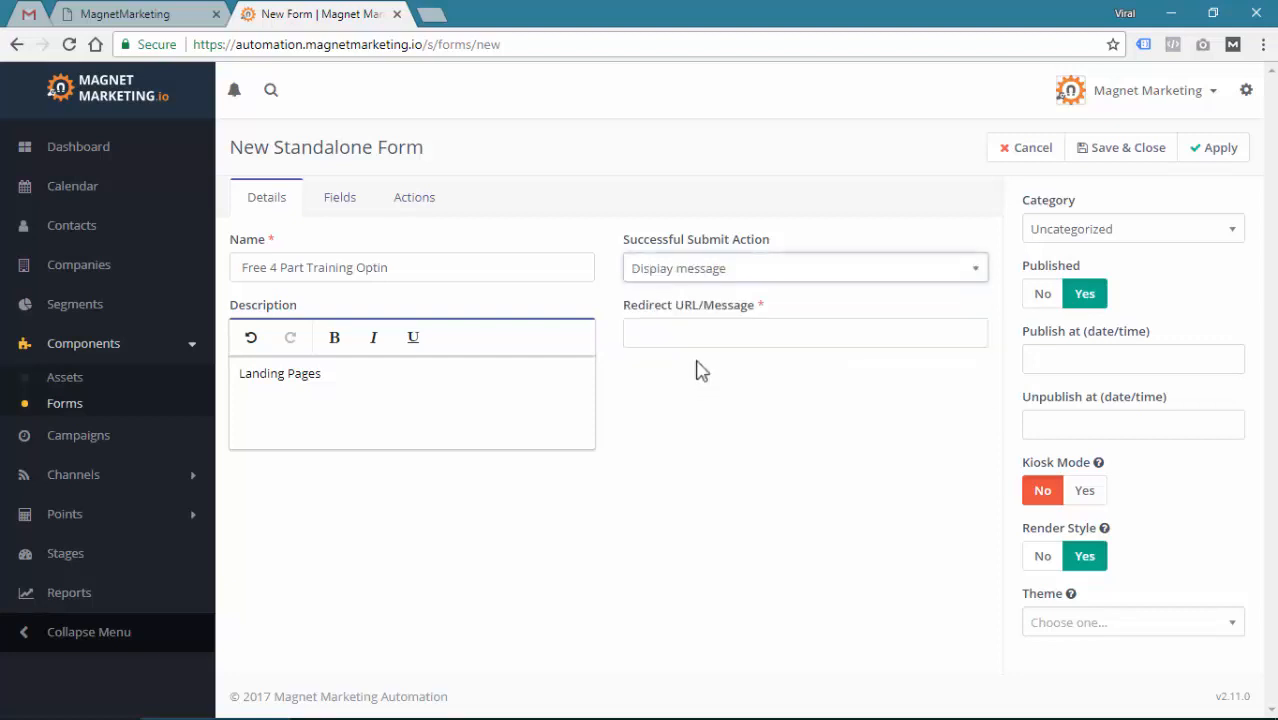
{"action": "left_click", "coordinate": [696, 337]}
{"action": "left_click", "coordinate": [690, 365]}
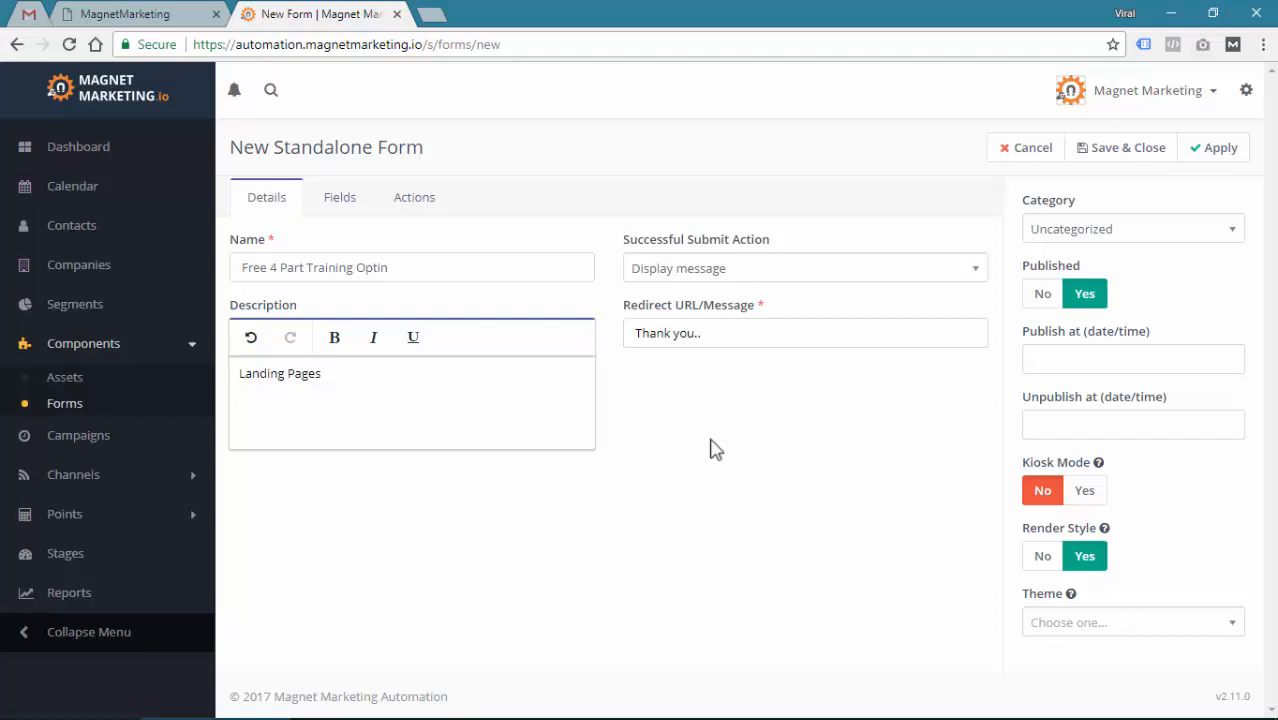
{"action": "left_click", "coordinate": [335, 205]}
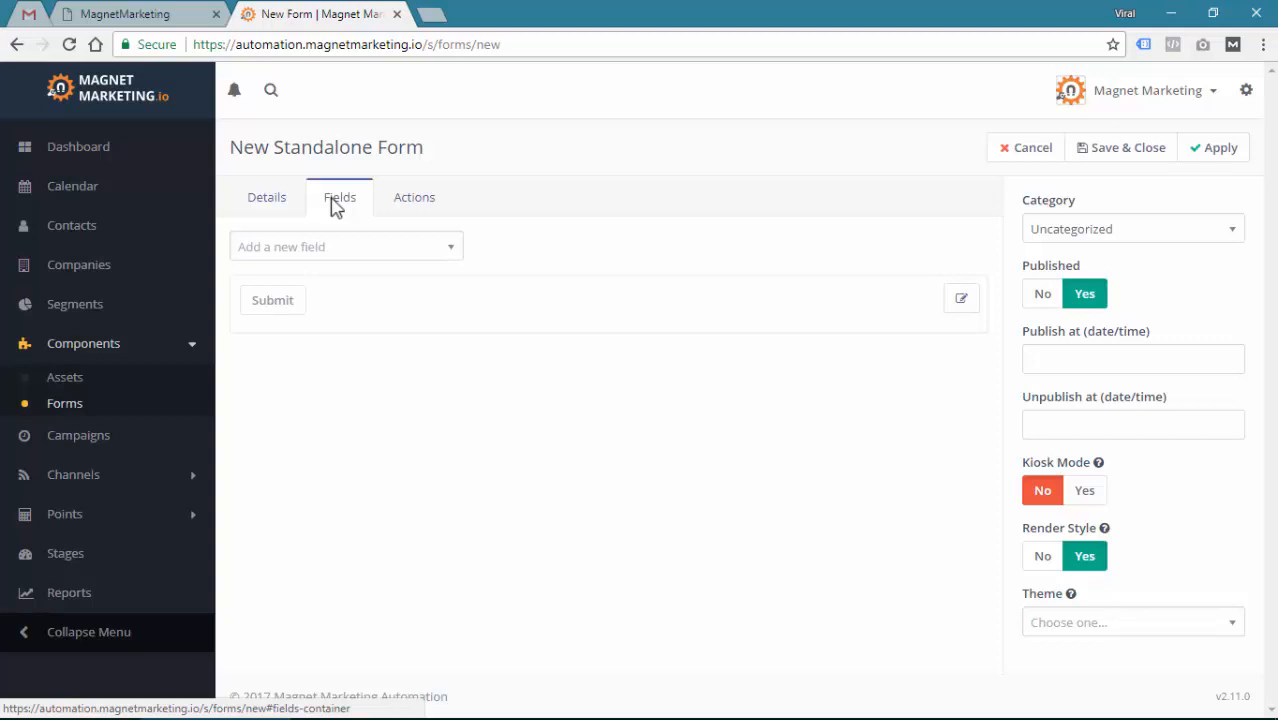
Add a Text field labelled 'First Name'
{"action": "left_click", "coordinate": [343, 258]}
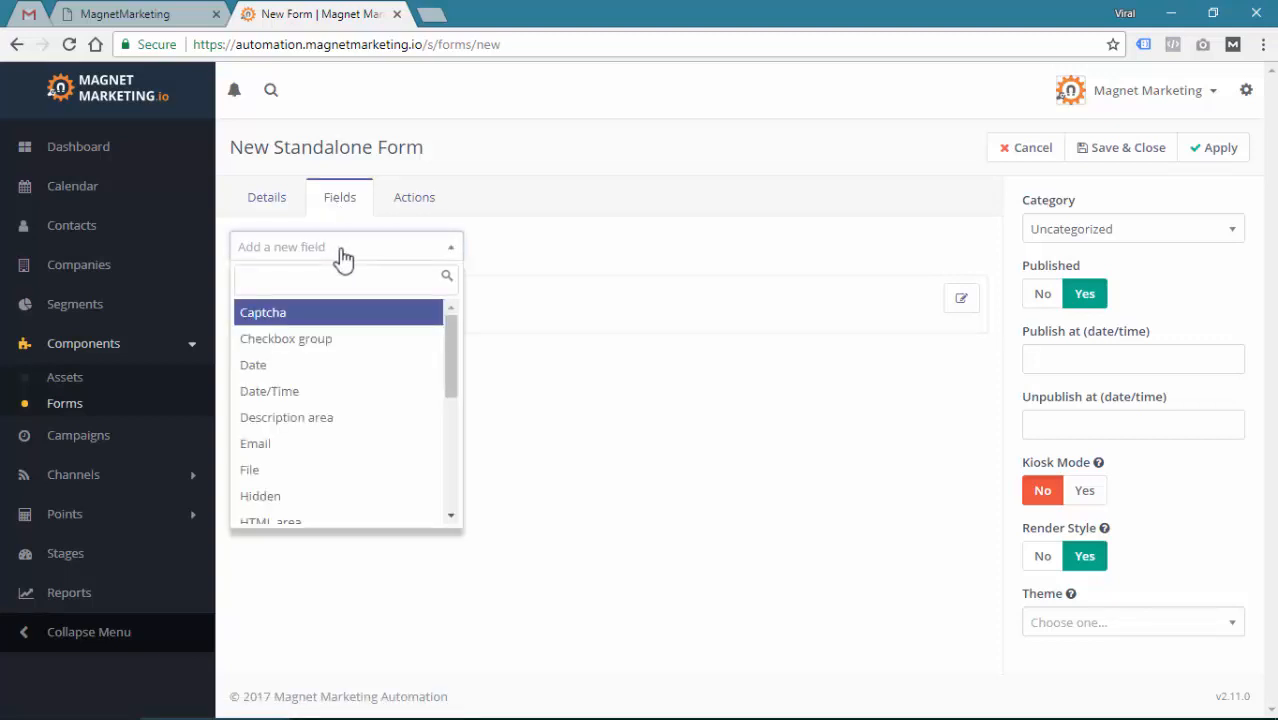
{"action": "type", "text": "text"}
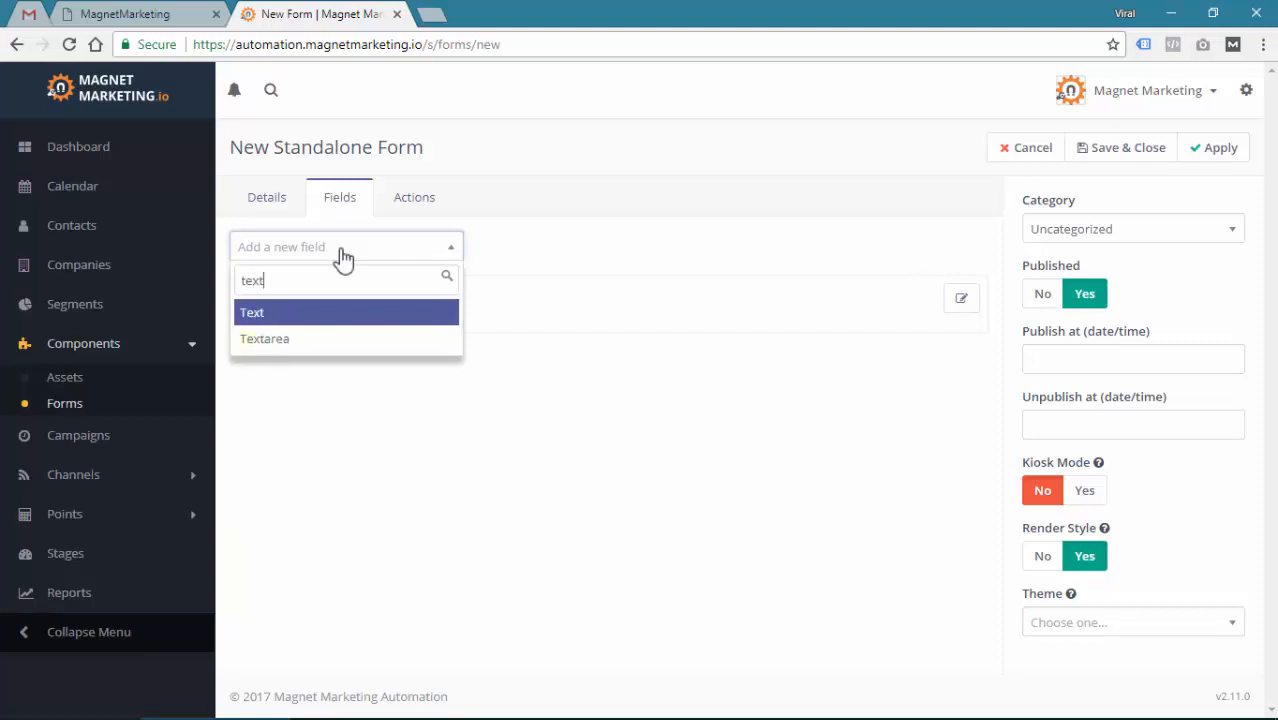
{"action": "left_click", "coordinate": [257, 318]}
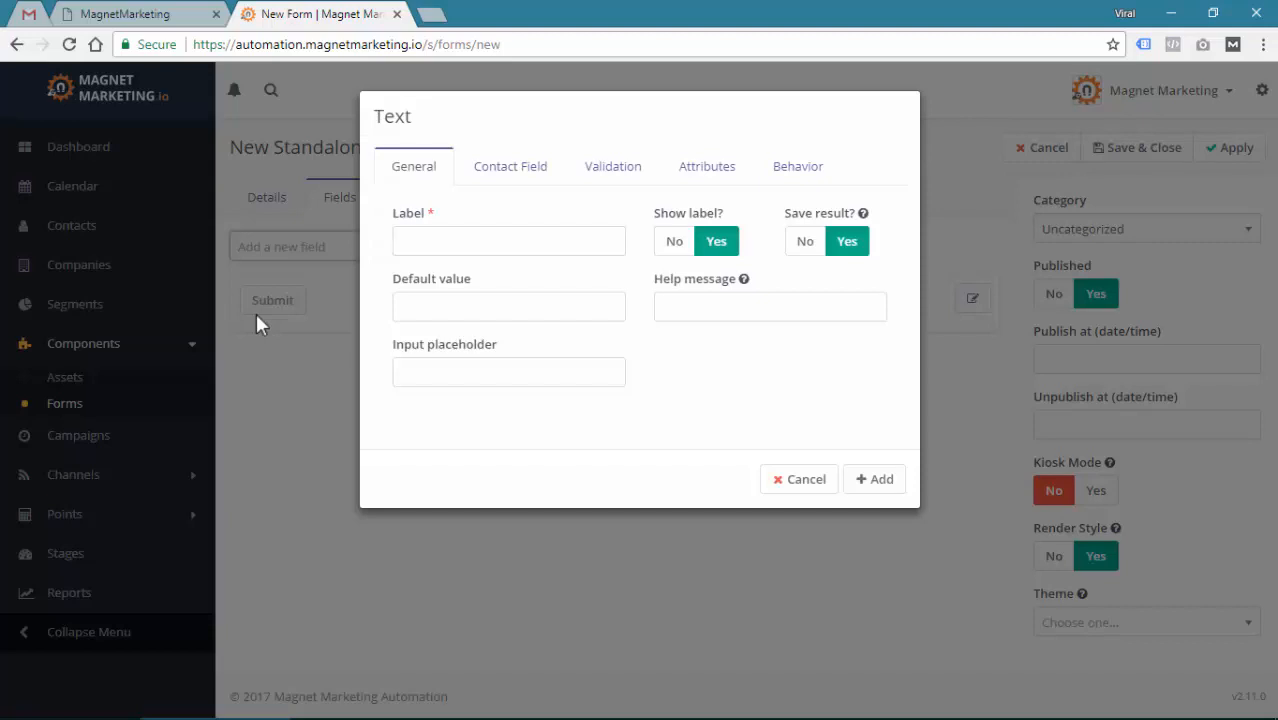
{"action": "left_click", "coordinate": [482, 246]}
{"action": "left_click", "coordinate": [432, 233]}
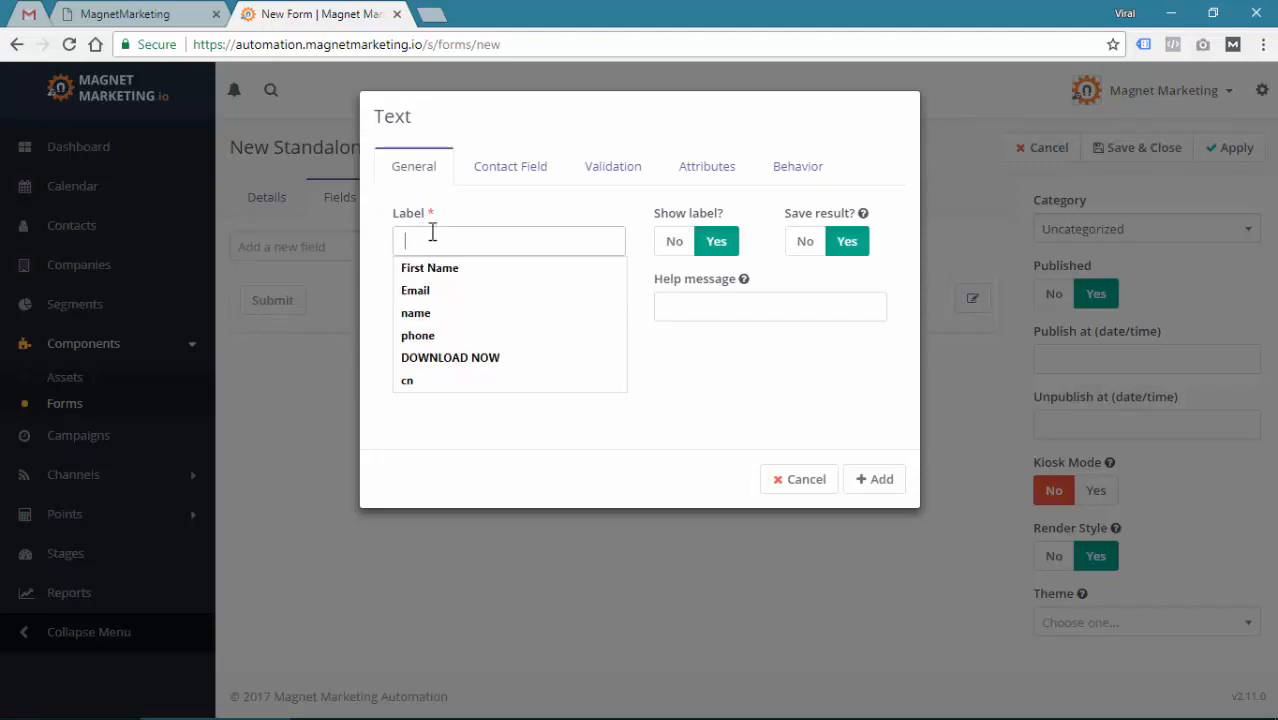
{"action": "type", "text": "First Name"}
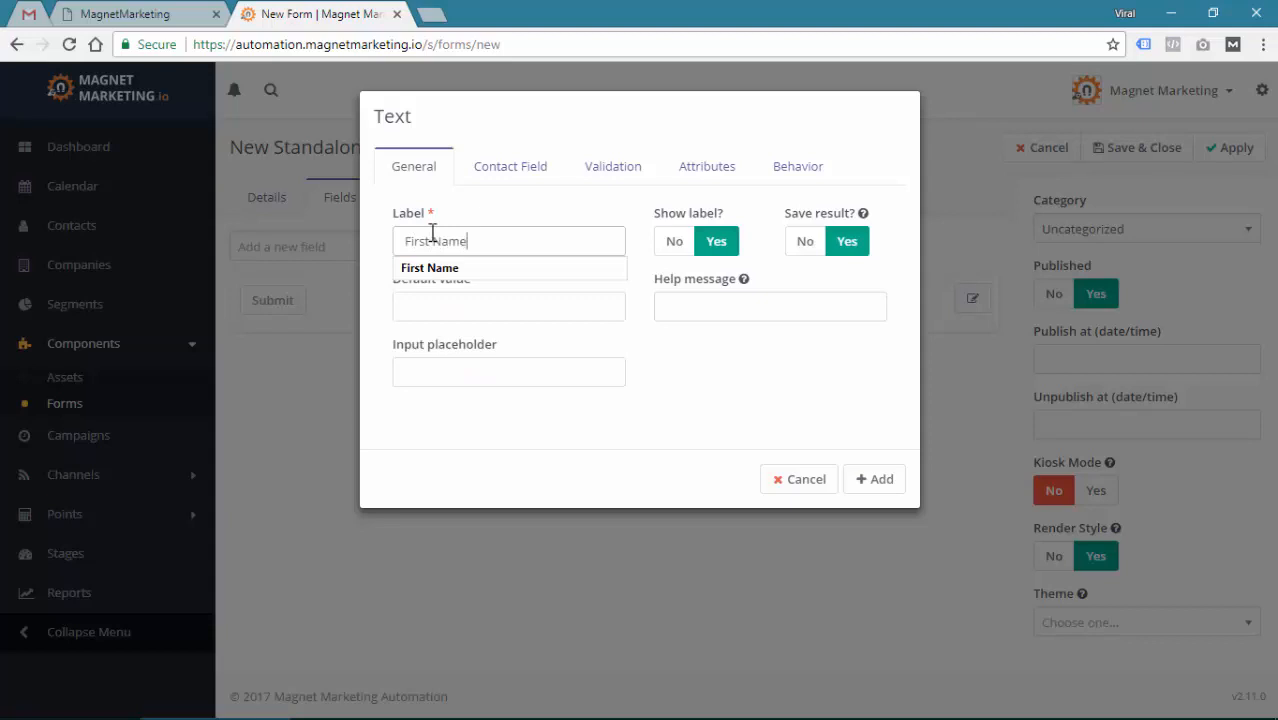
Give the field the placeholder 'First Name' and set Show label to No
{"action": "left_click", "coordinate": [445, 374]}
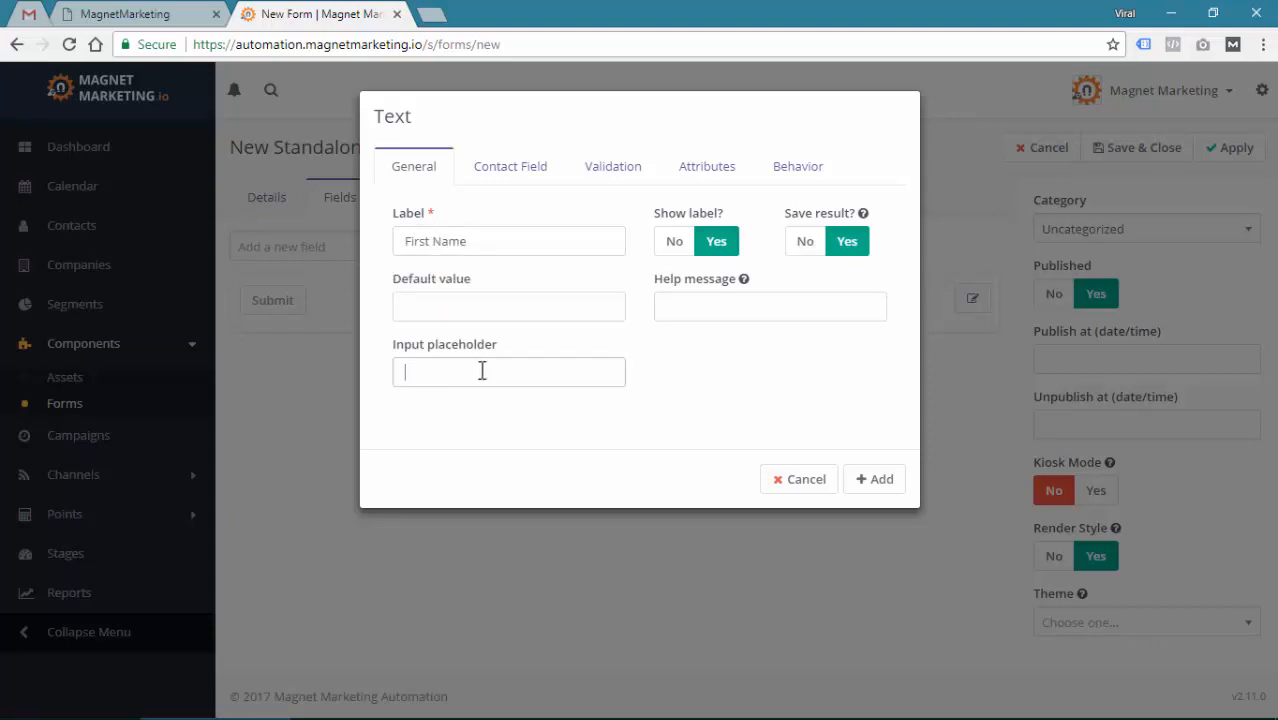
{"action": "type", "text": "First Name"}
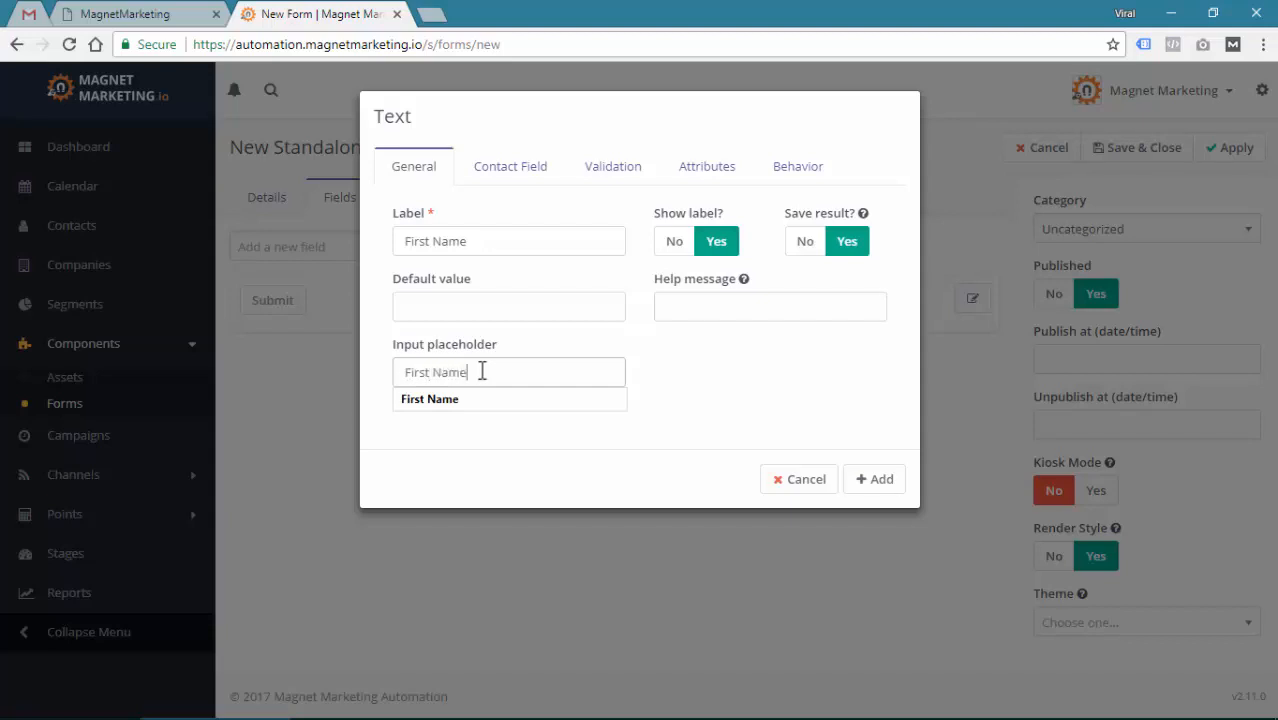
{"action": "left_click", "coordinate": [742, 424]}
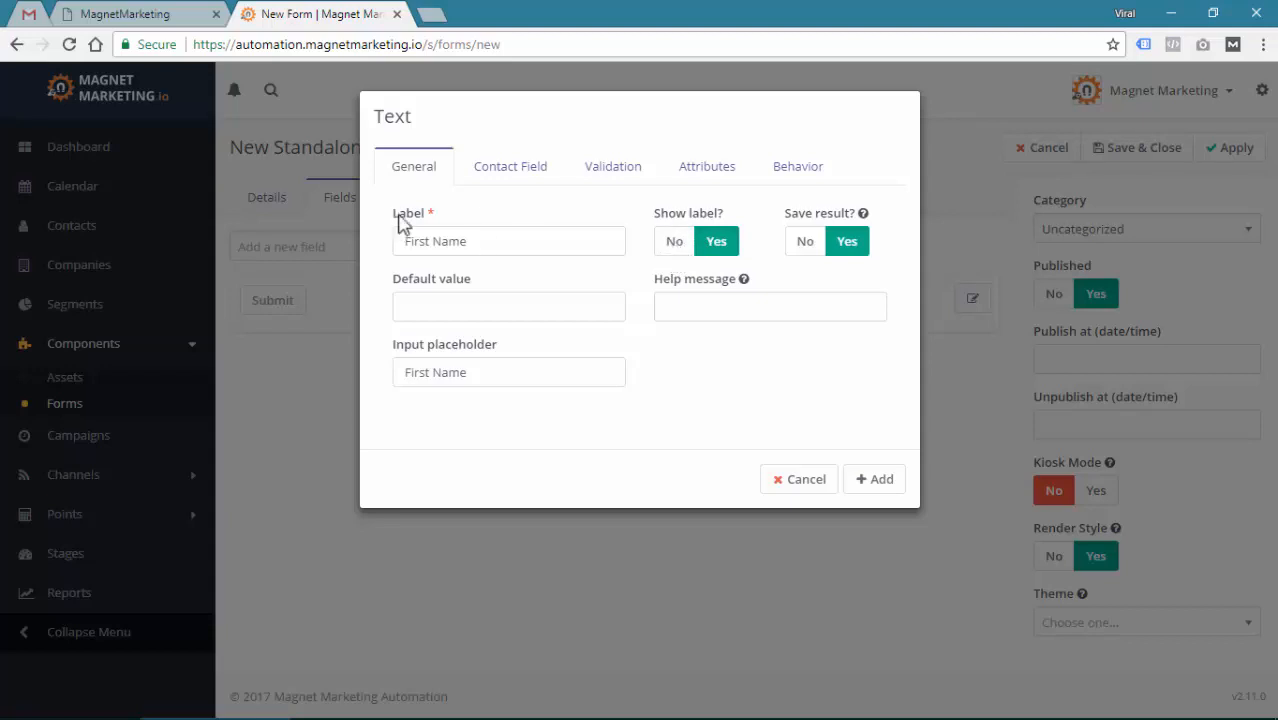
{"action": "left_click_drag", "start_coordinate": [394, 214], "coordinate": [466, 240]}
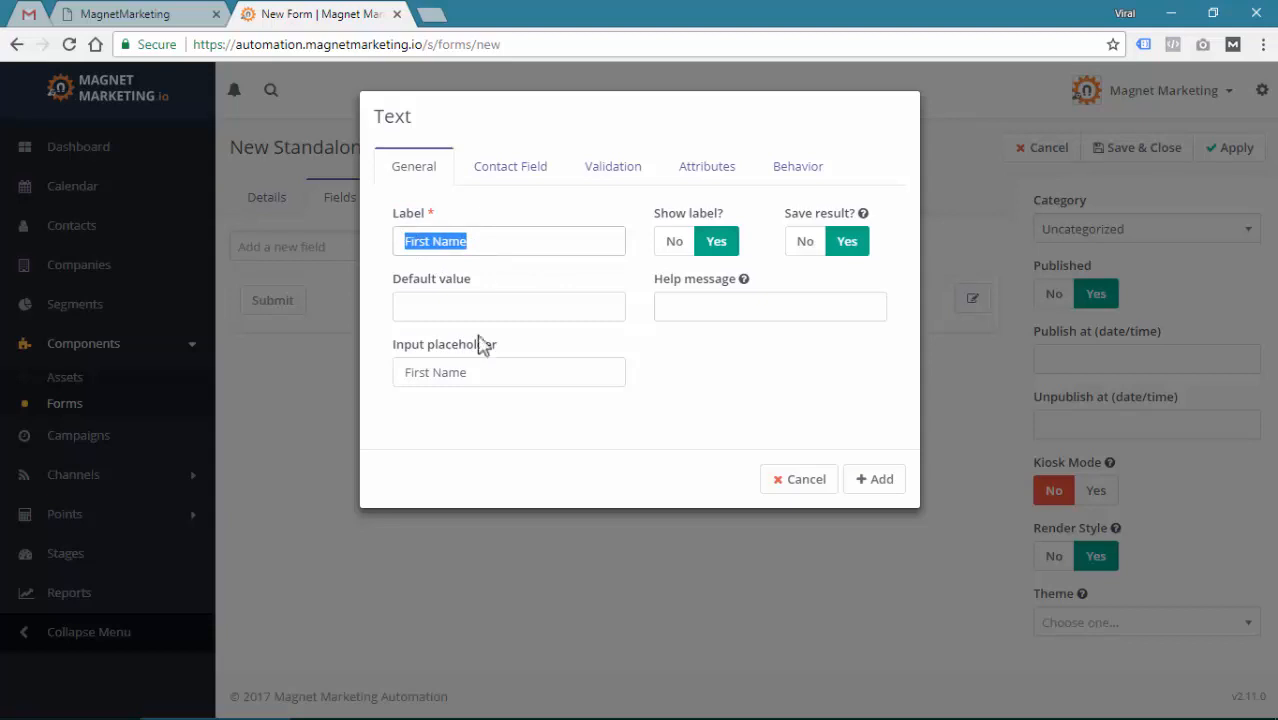
{"action": "left_click", "coordinate": [614, 376]}
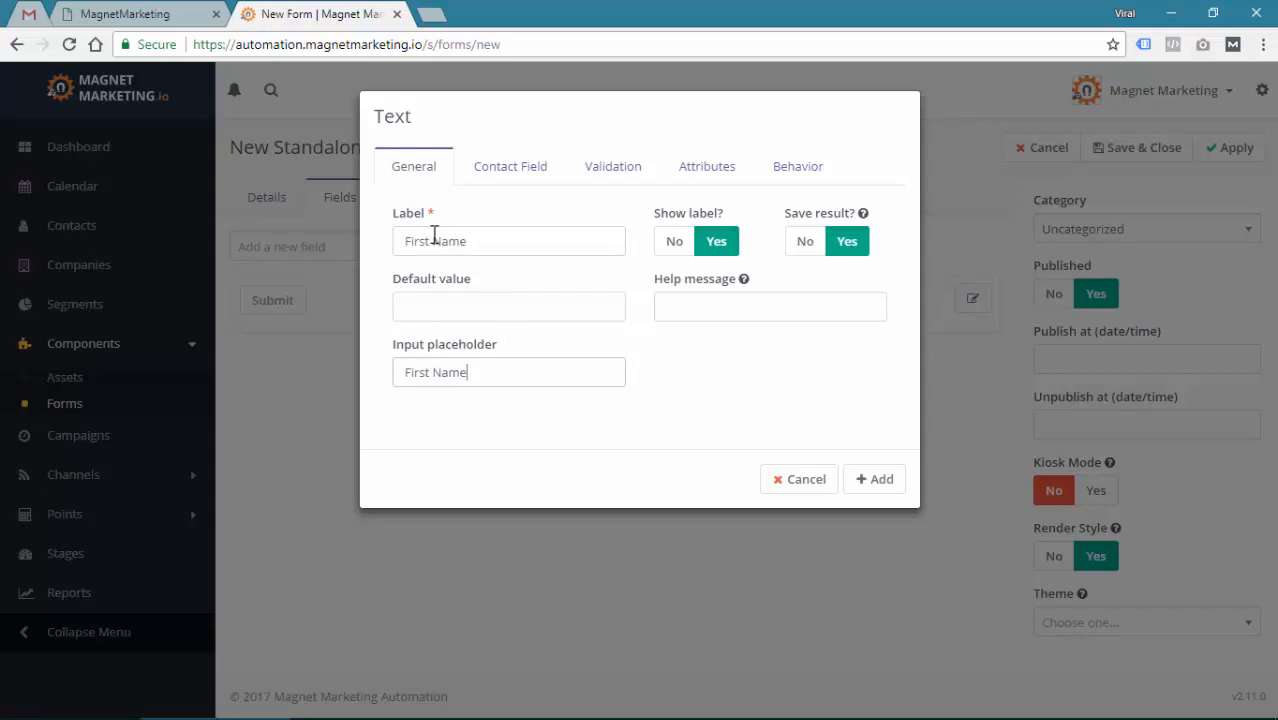
{"action": "left_click", "coordinate": [435, 311]}
{"action": "triple_click", "coordinate": [438, 364]}
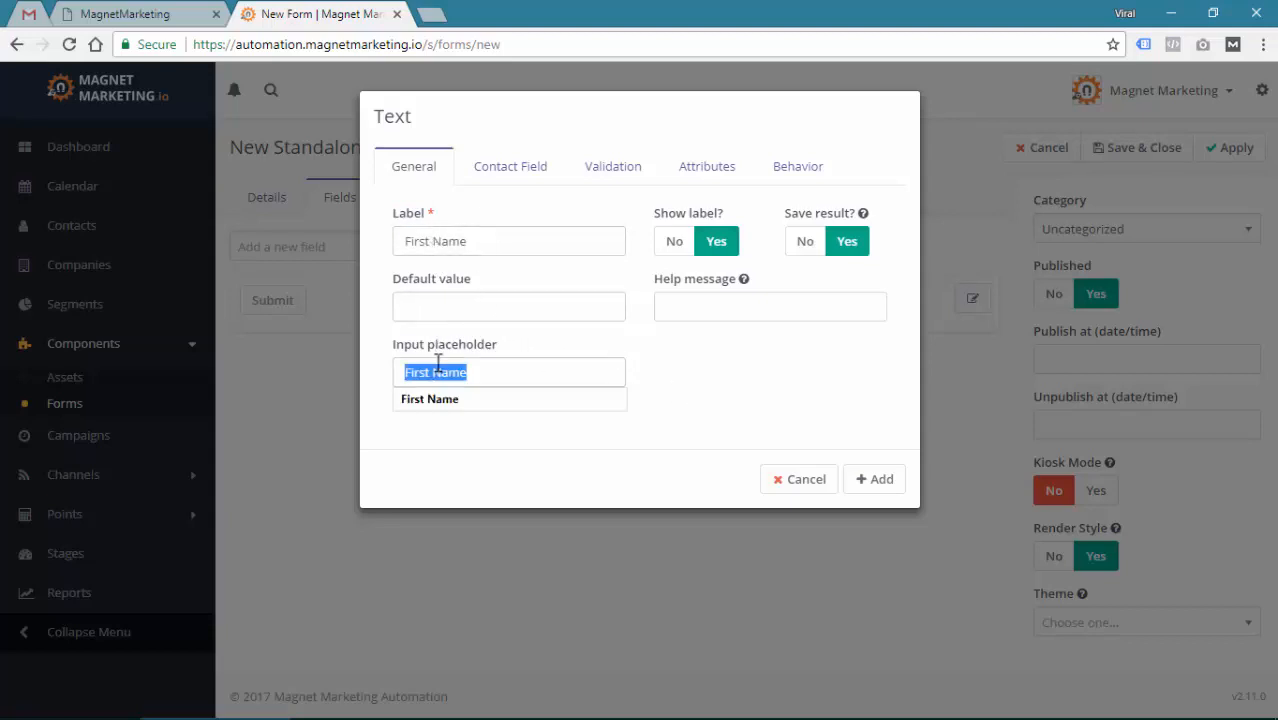
{"action": "left_click", "coordinate": [677, 309]}
{"action": "left_click_drag", "start_coordinate": [398, 345], "coordinate": [447, 346]}
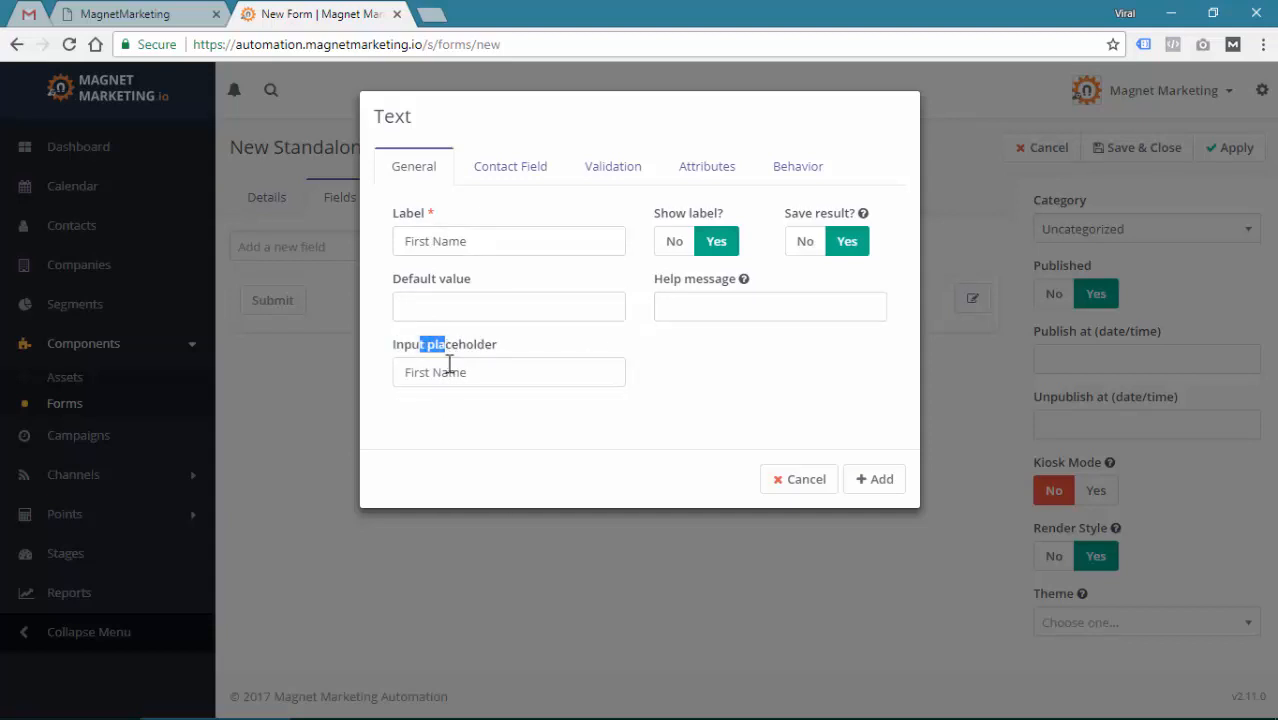
{"action": "left_click", "coordinate": [503, 242]}
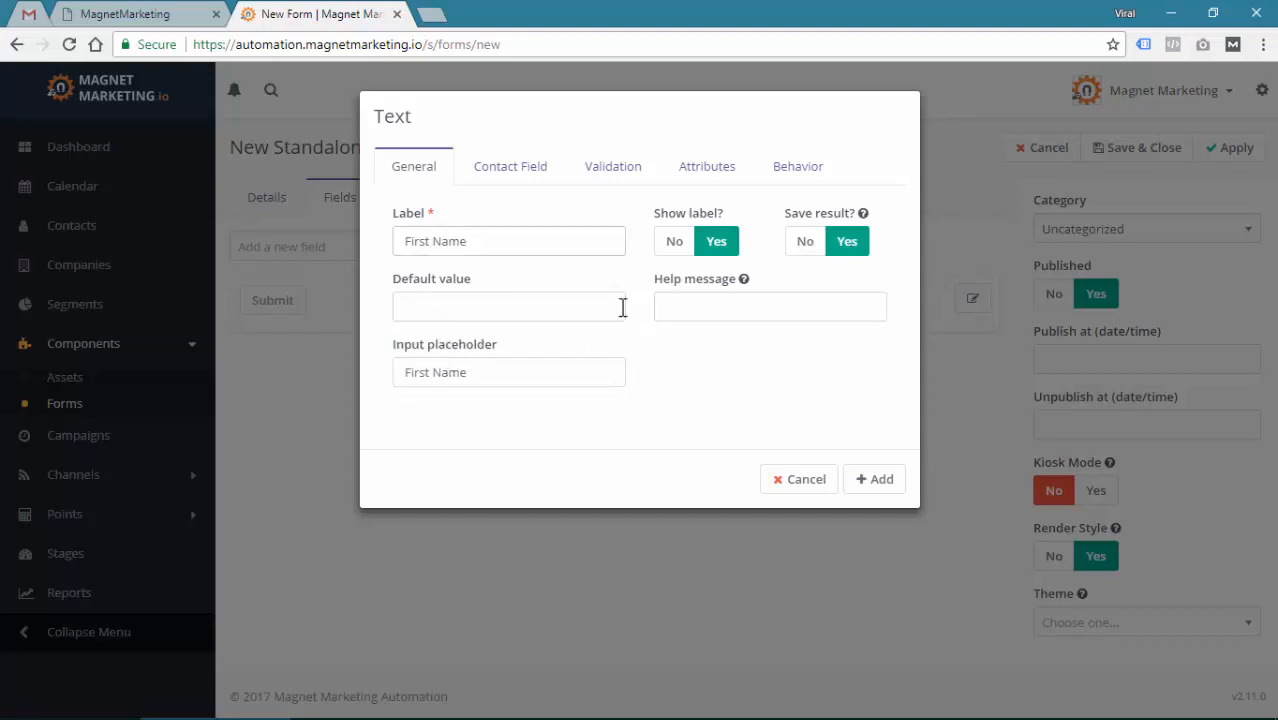
{"action": "left_click", "coordinate": [678, 243]}
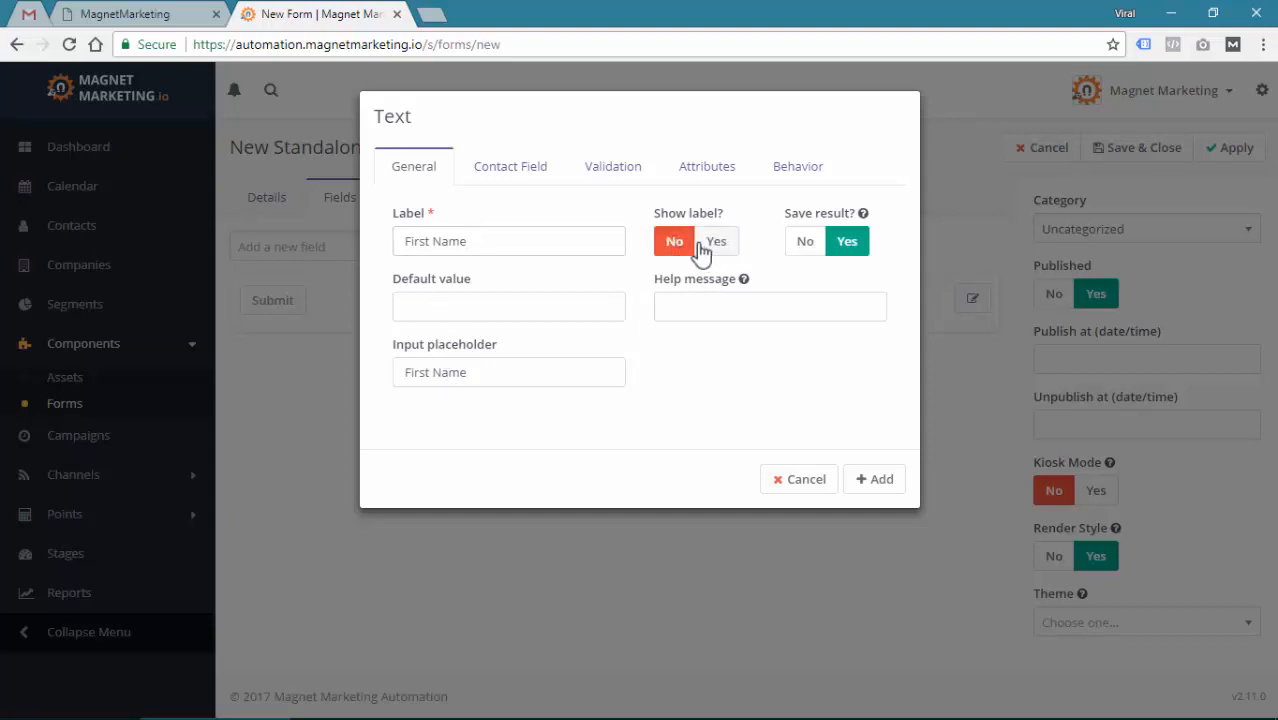
{"action": "left_click_drag", "start_coordinate": [394, 214], "coordinate": [493, 243]}
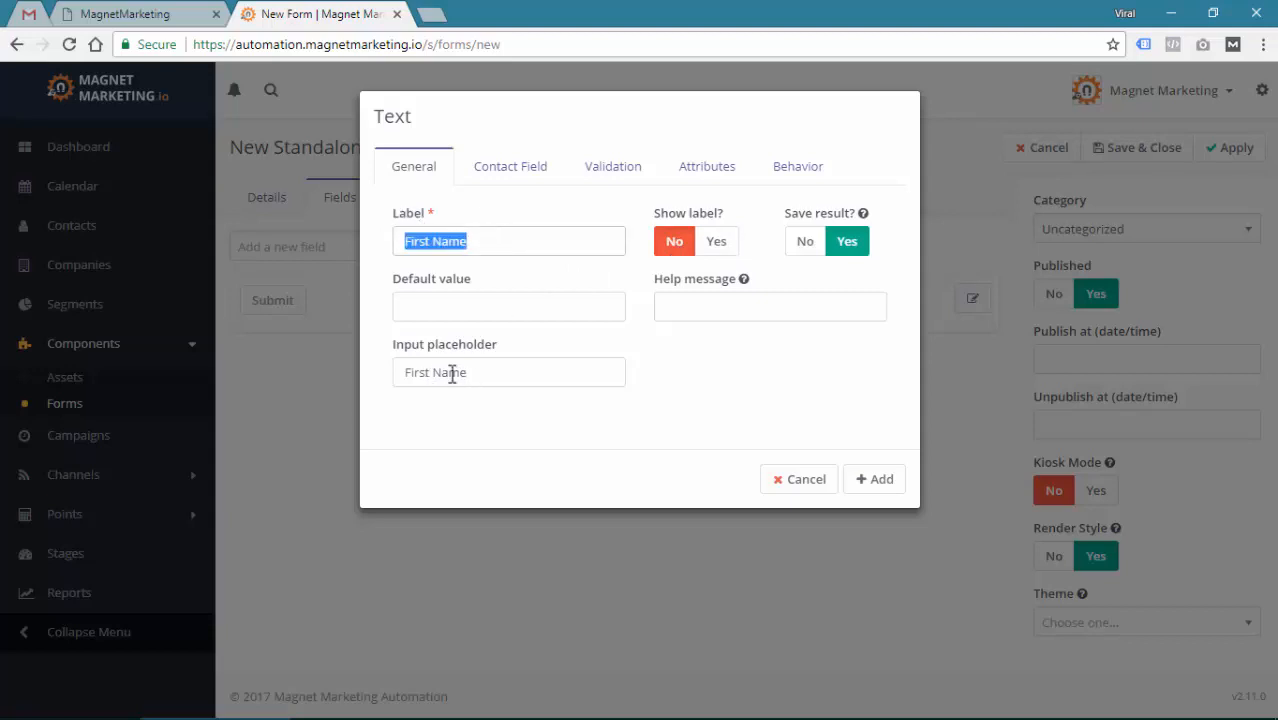
{"action": "left_click", "coordinate": [490, 208]}
Map the Text field to the contact's First Name field
{"action": "left_click", "coordinate": [527, 181]}
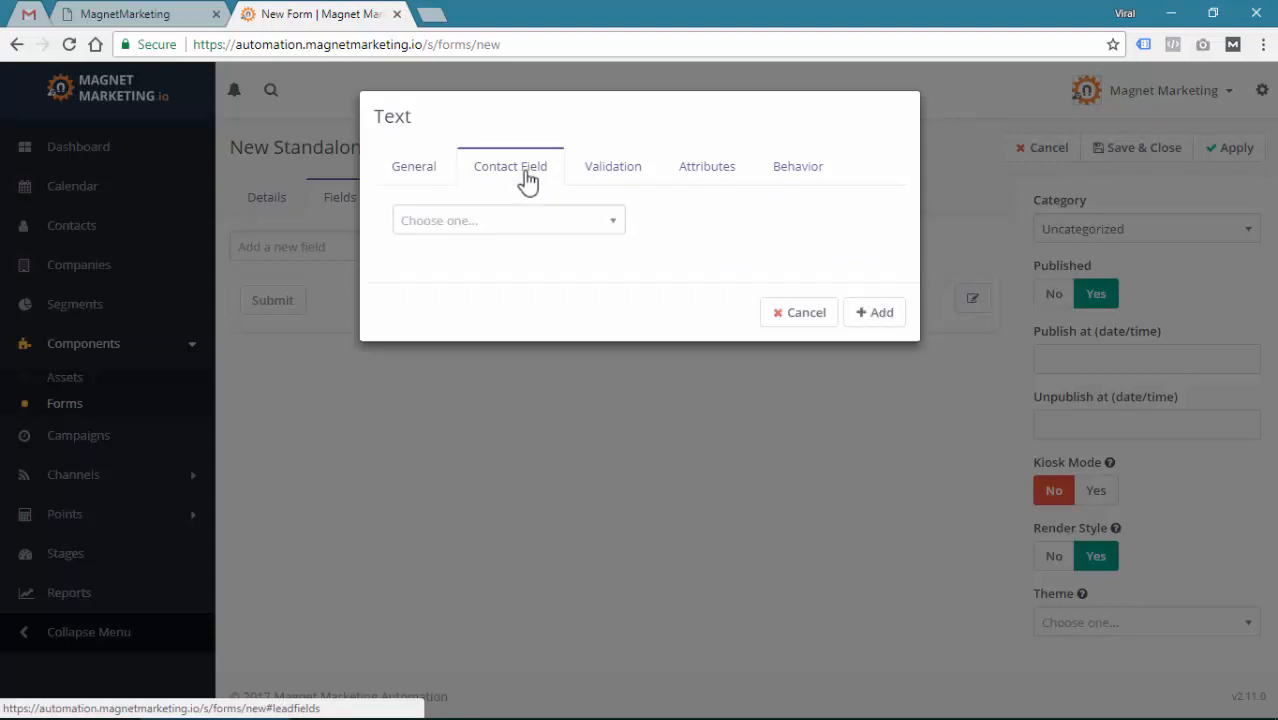
{"action": "left_click", "coordinate": [426, 180]}
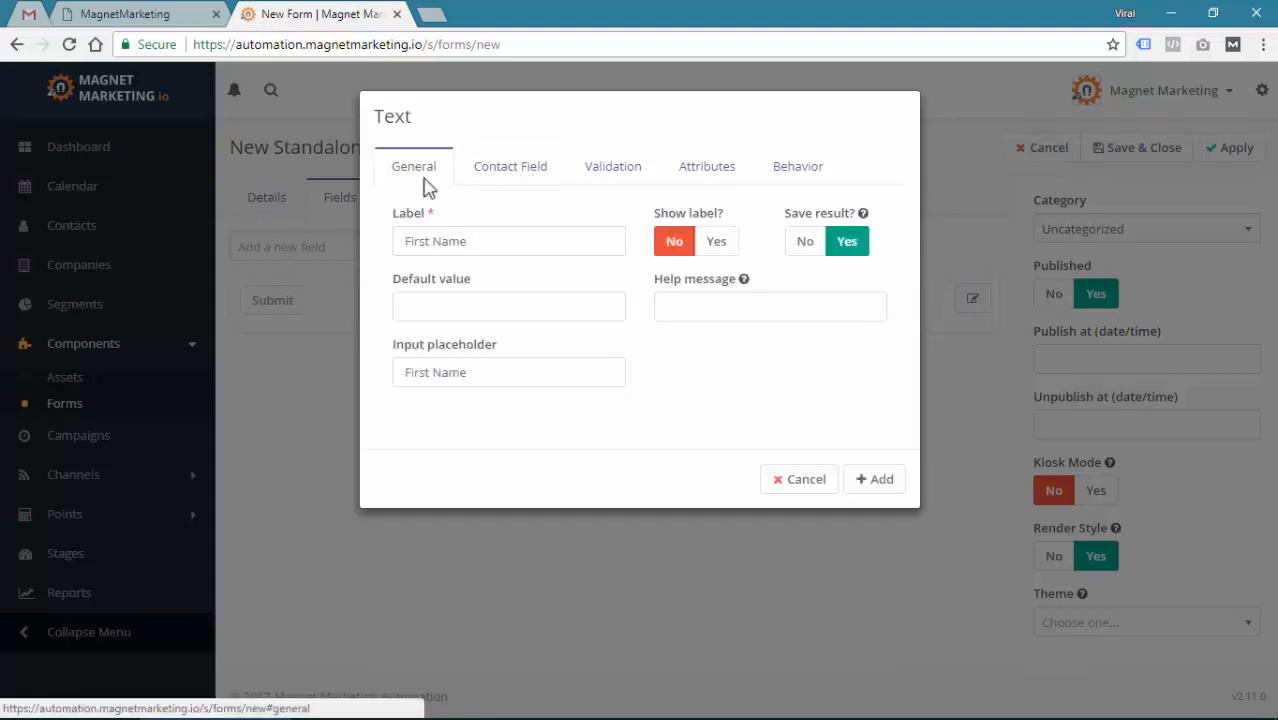
{"action": "triple_click", "coordinate": [446, 240]}
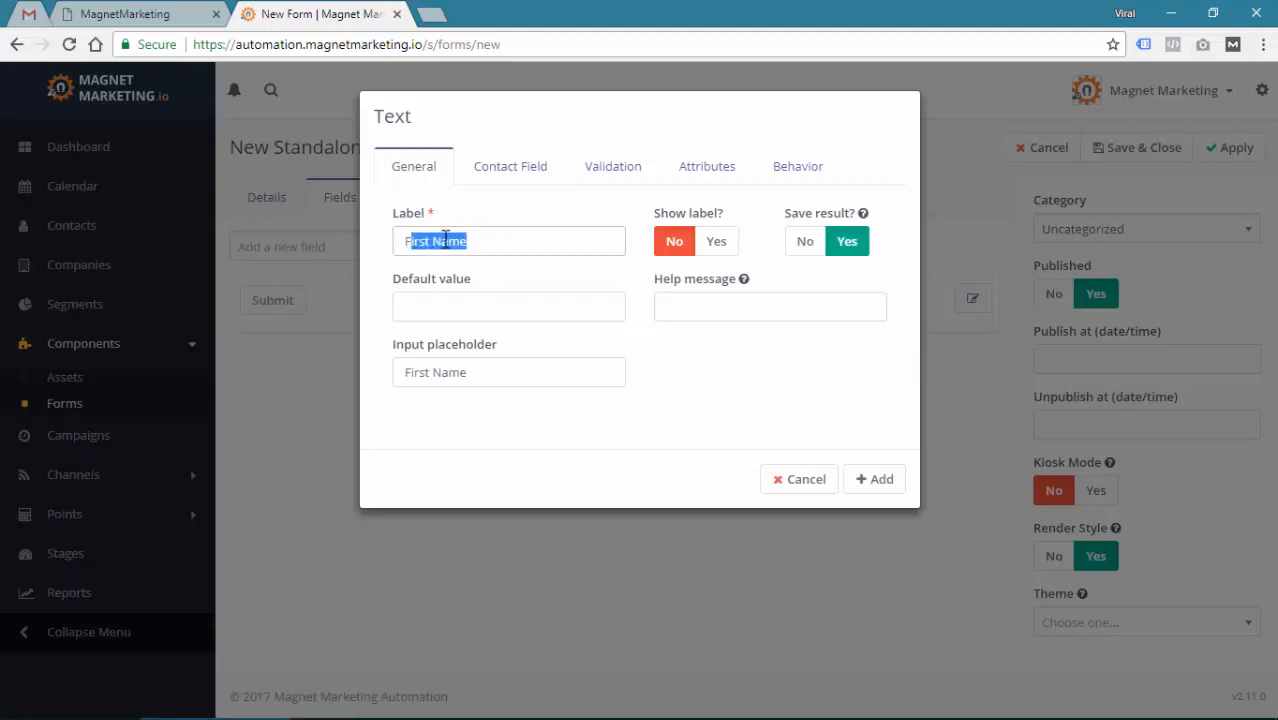
{"action": "left_click", "coordinate": [506, 170]}
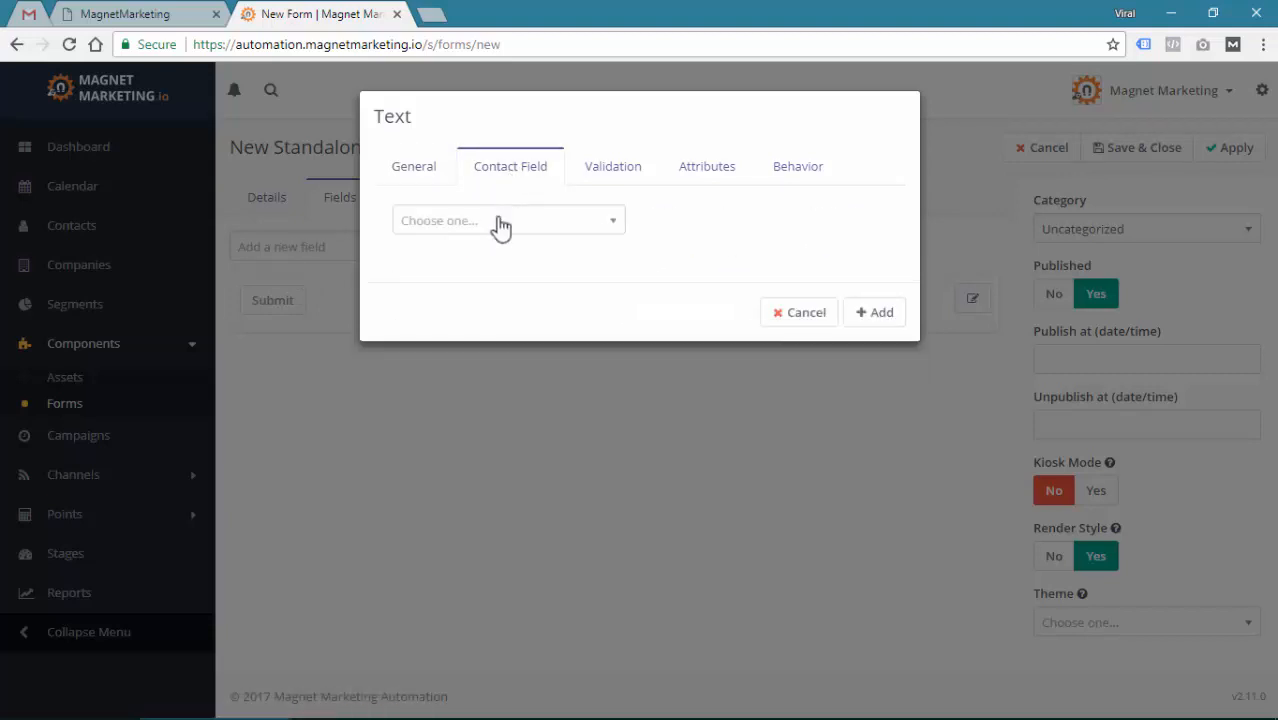
{"action": "left_click", "coordinate": [501, 222]}
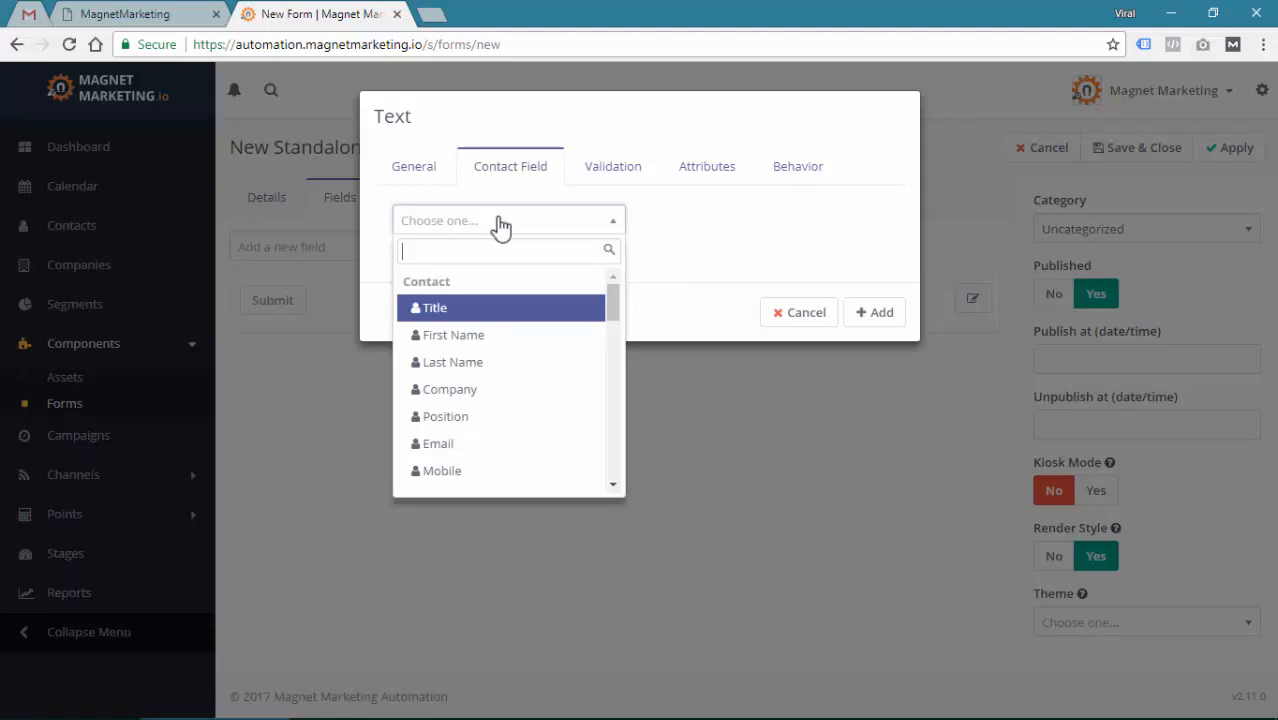
{"action": "type", "text": "firs"}
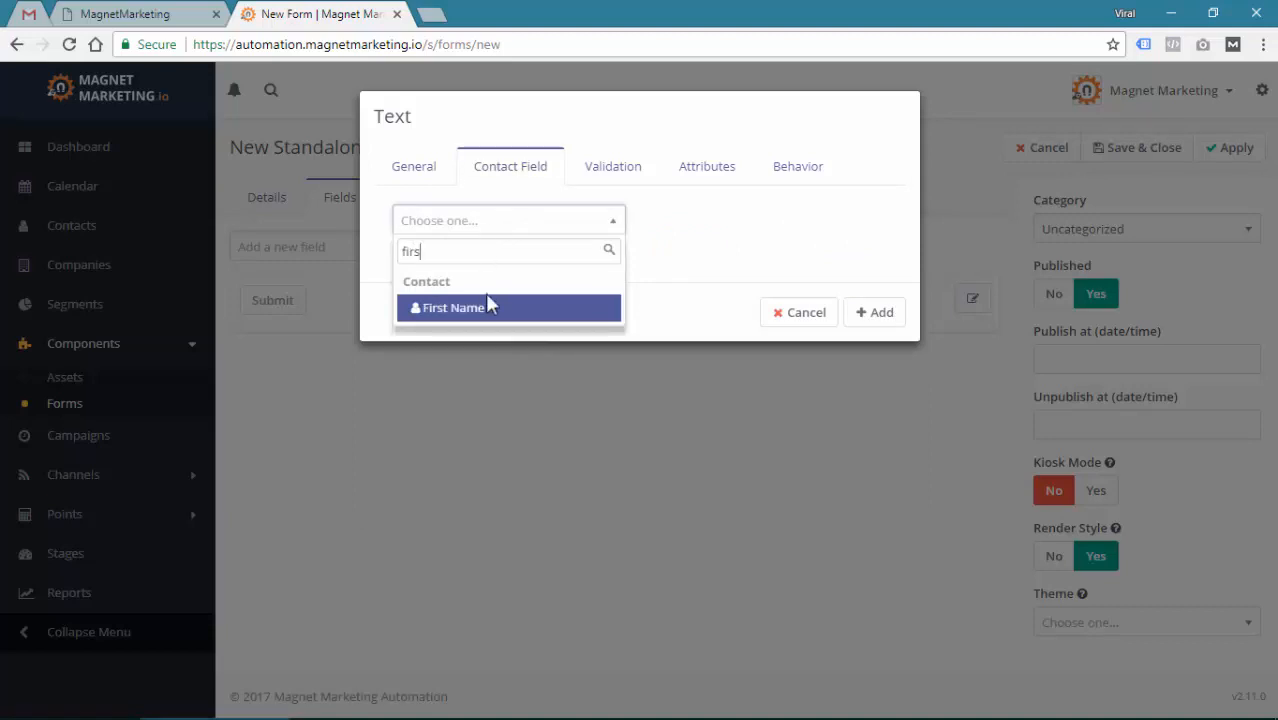
{"action": "left_click", "coordinate": [490, 312]}
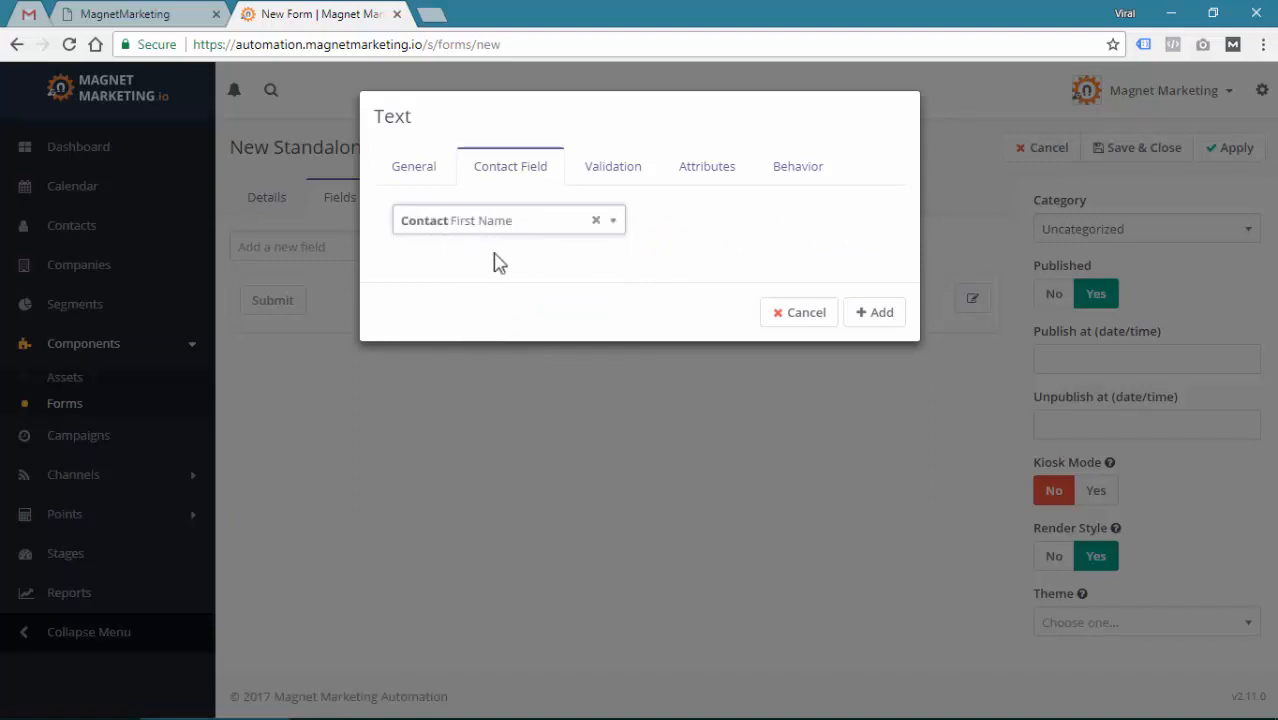
Make the First Name field required and add it to the form
{"action": "left_click", "coordinate": [619, 172]}
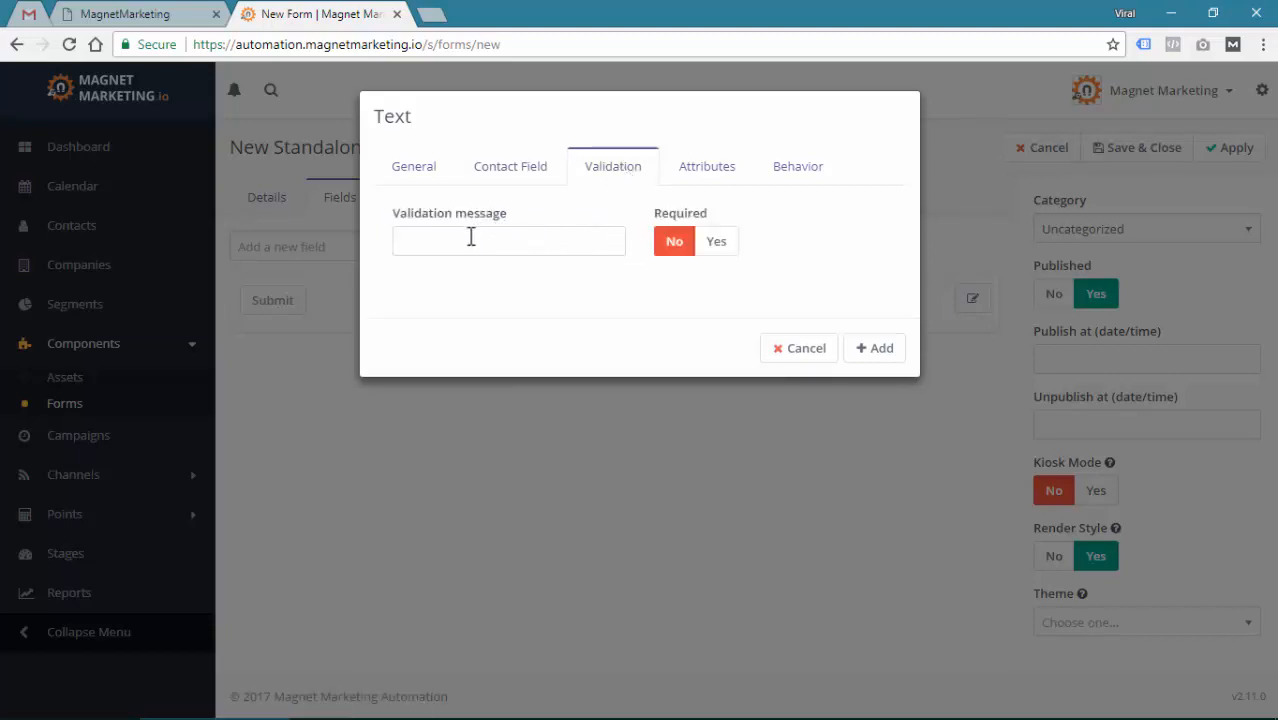
{"action": "left_click", "coordinate": [710, 249]}
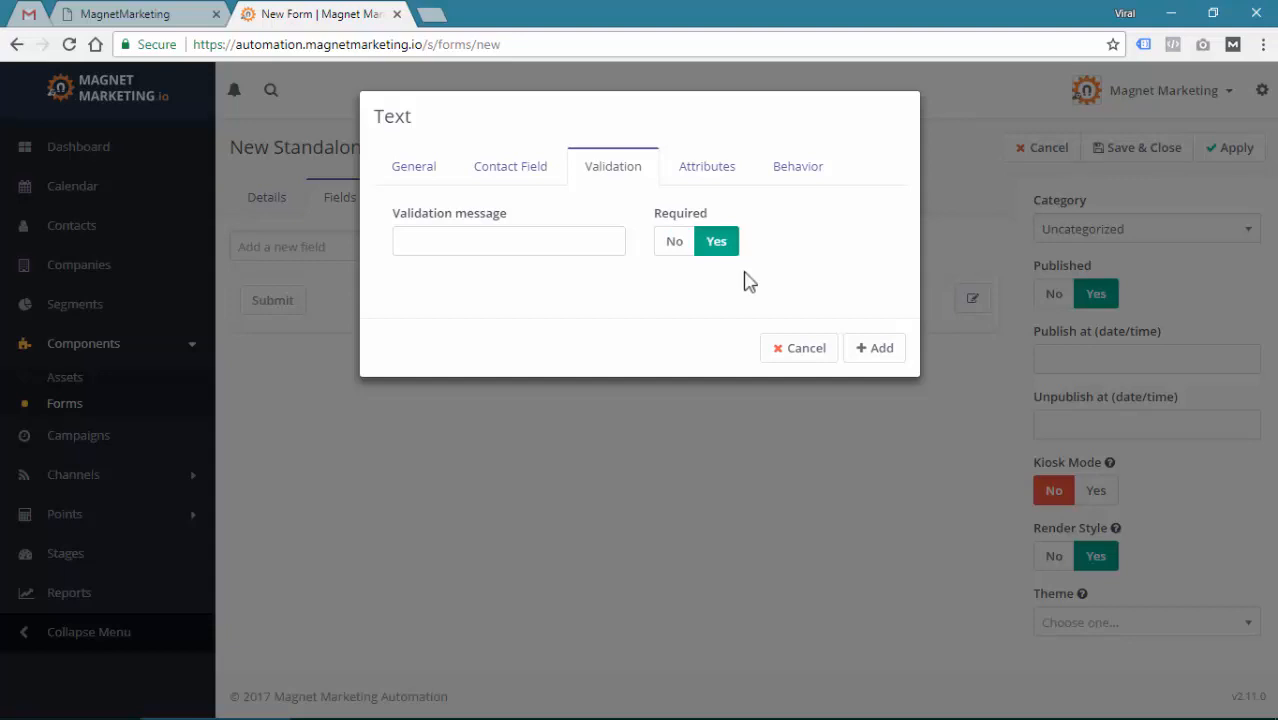
{"action": "left_click", "coordinate": [705, 178]}
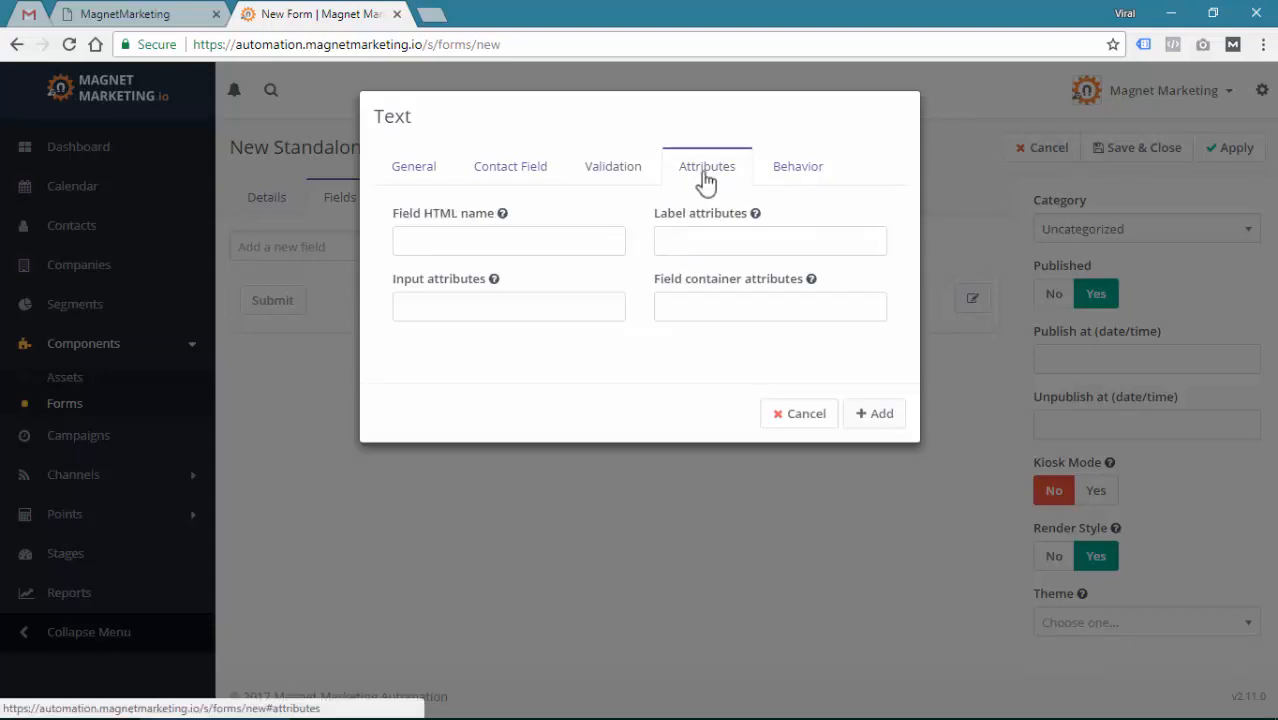
{"action": "left_click", "coordinate": [507, 244]}
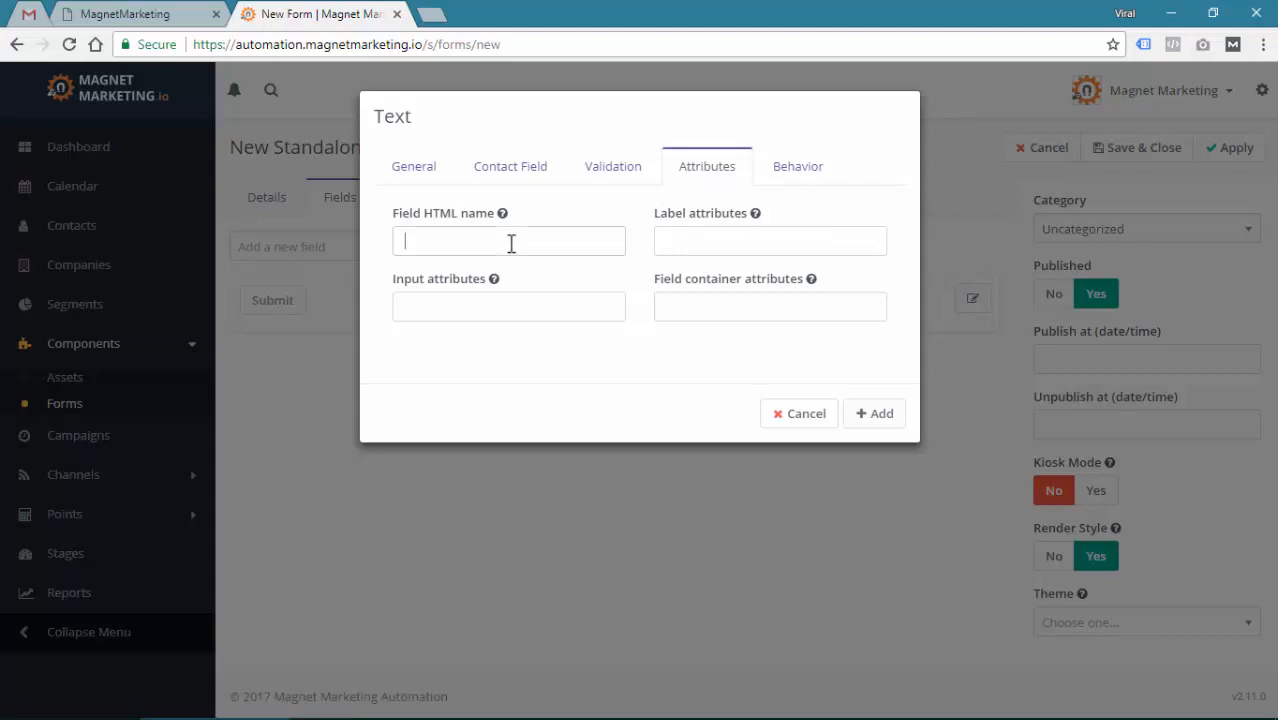
{"action": "left_click", "coordinate": [803, 180]}
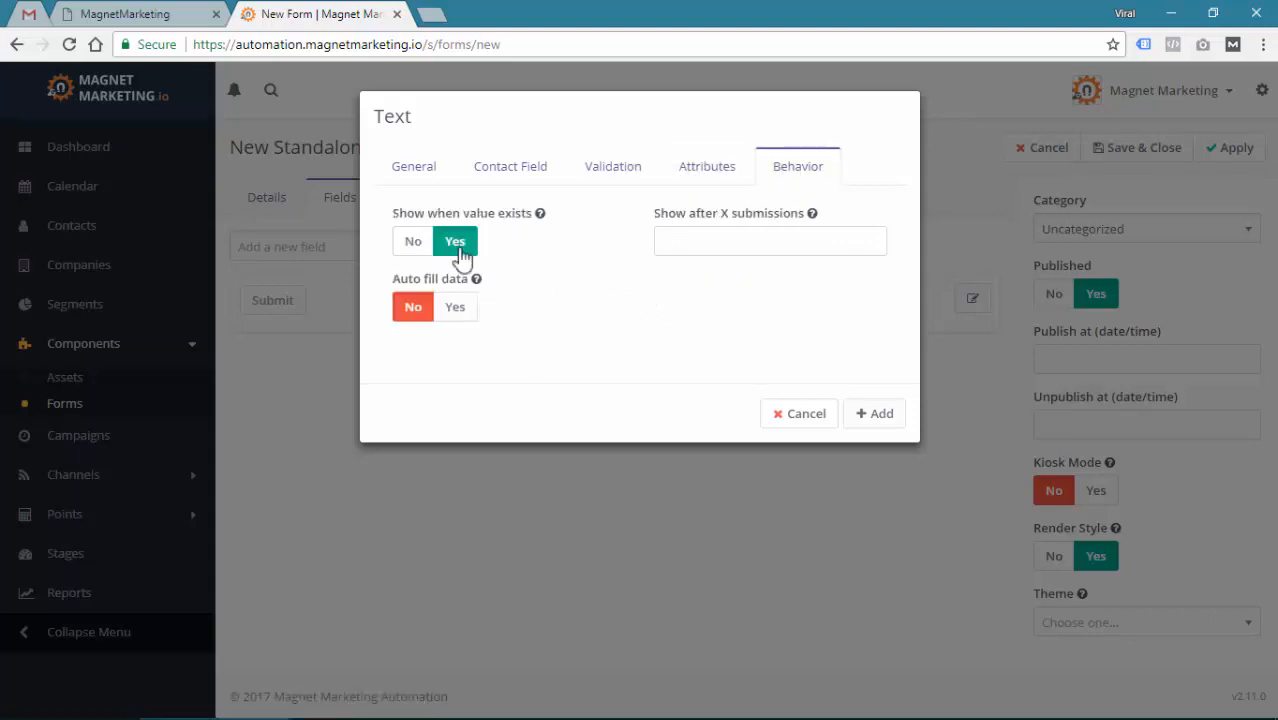
{"action": "left_click", "coordinate": [421, 172]}
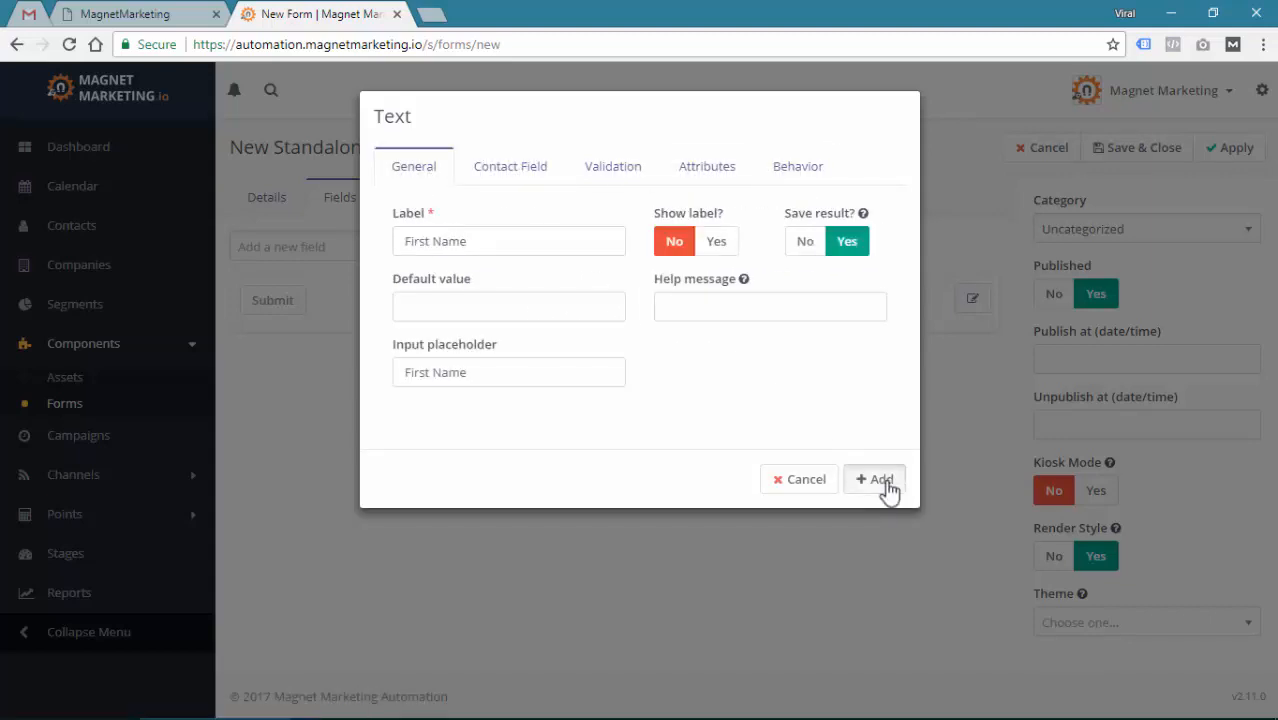
{"action": "left_click", "coordinate": [880, 481]}
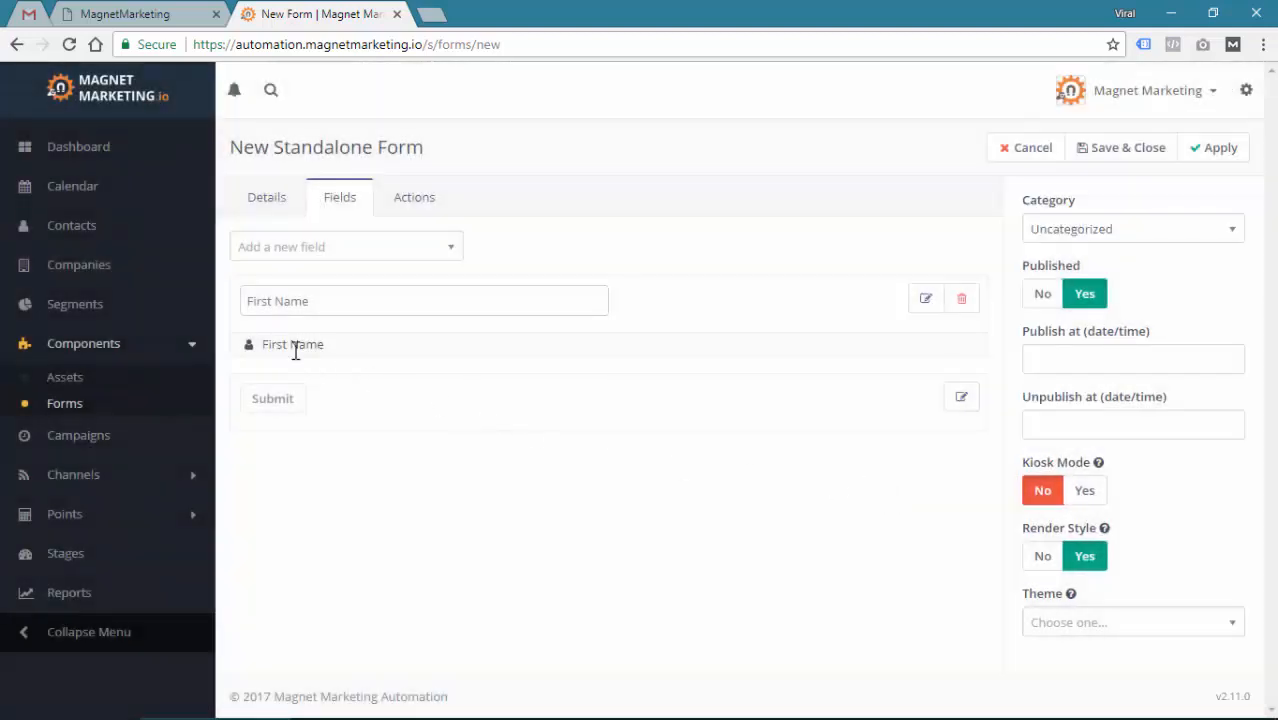
Add an Email field with label and placeholder 'Email' and its label hidden
{"action": "left_click", "coordinate": [313, 255]}
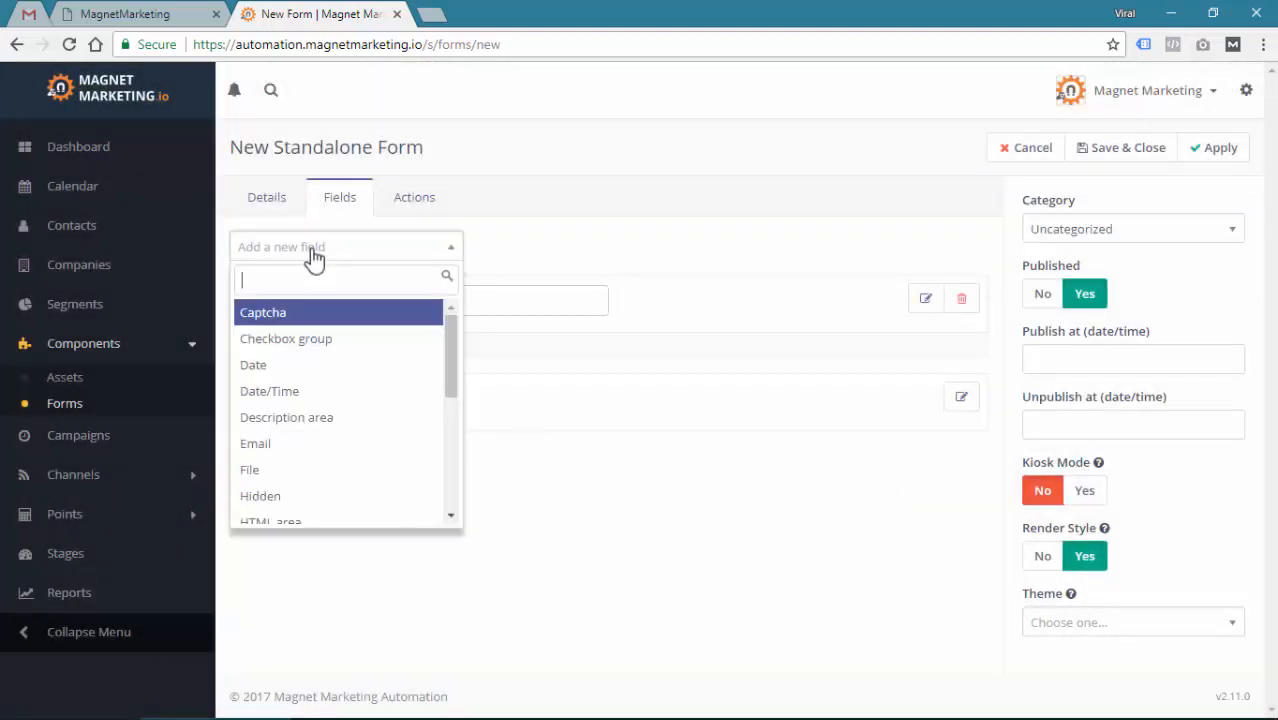
{"action": "type", "text": "email"}
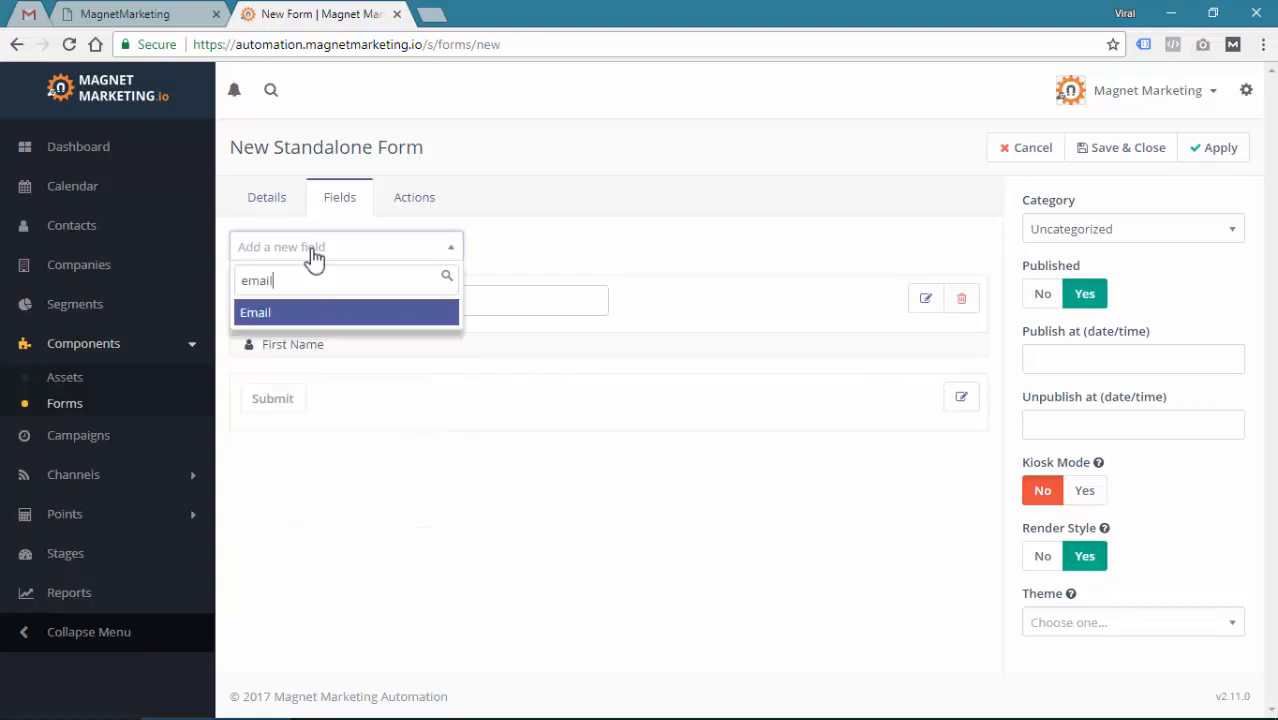
{"action": "left_click", "coordinate": [299, 313]}
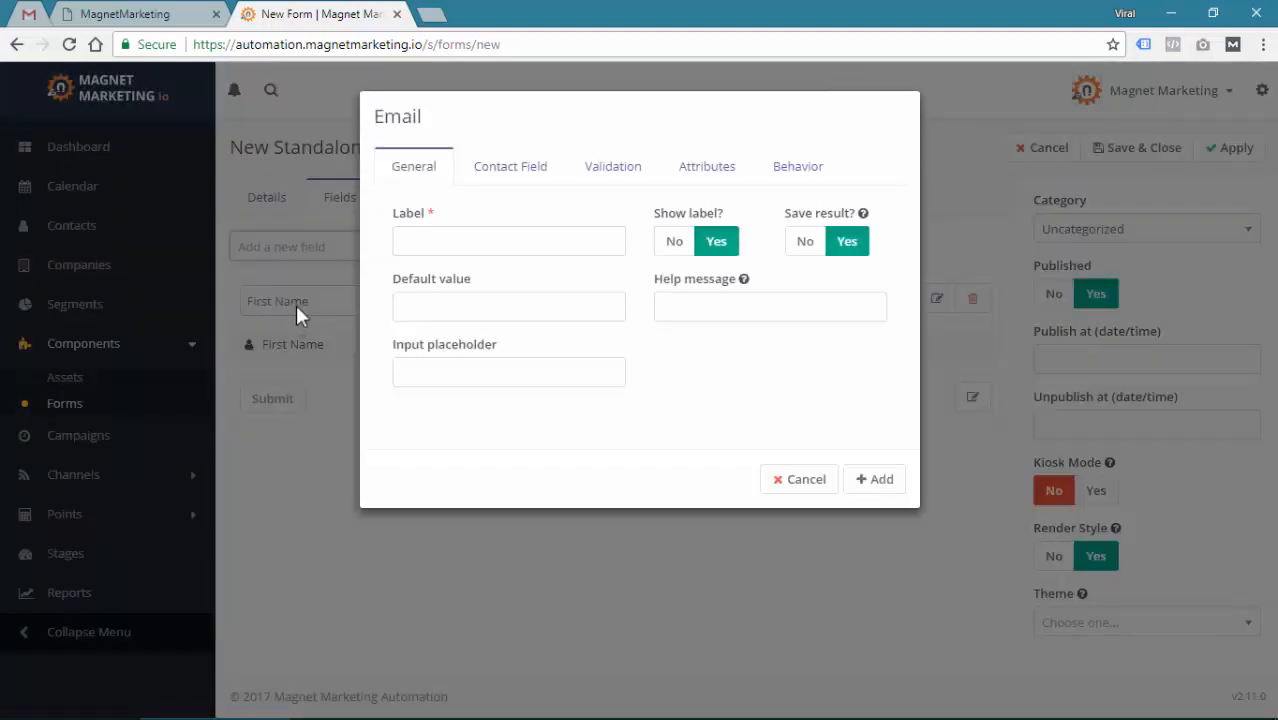
{"action": "left_click", "coordinate": [486, 232]}
{"action": "type", "text": "Email"}
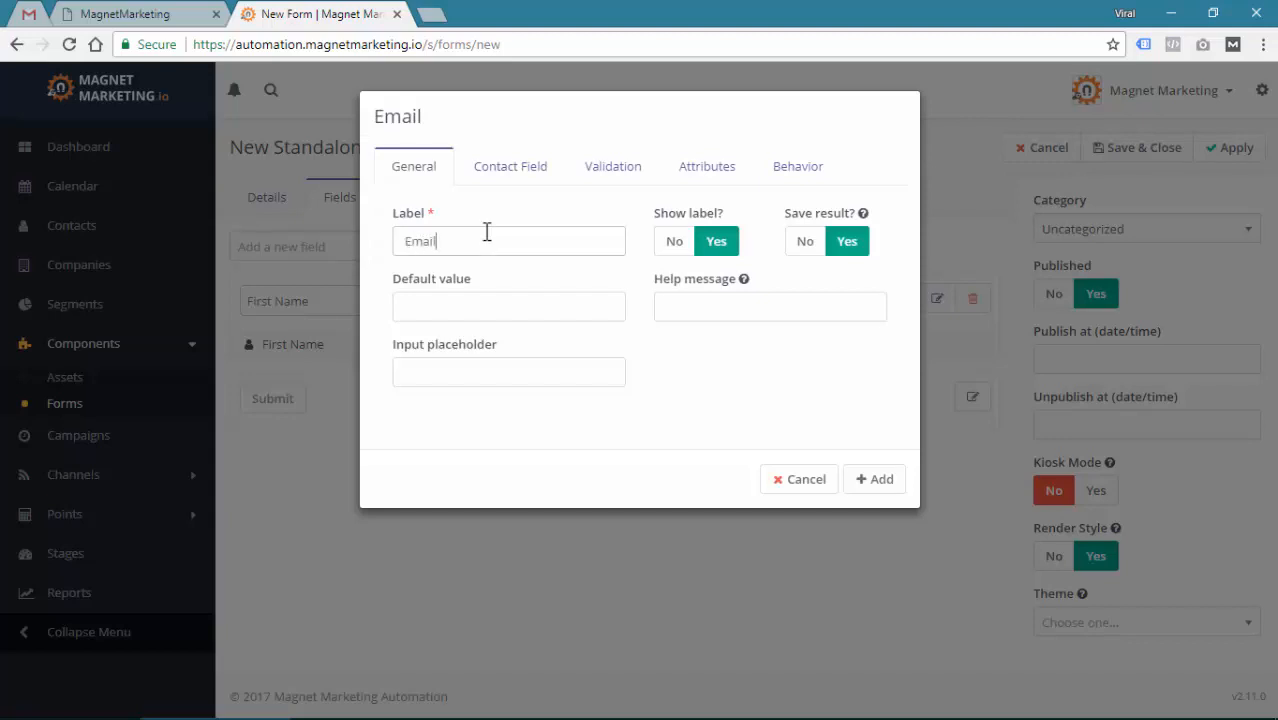
{"action": "left_click", "coordinate": [448, 366]}
{"action": "type", "text": "Email"}
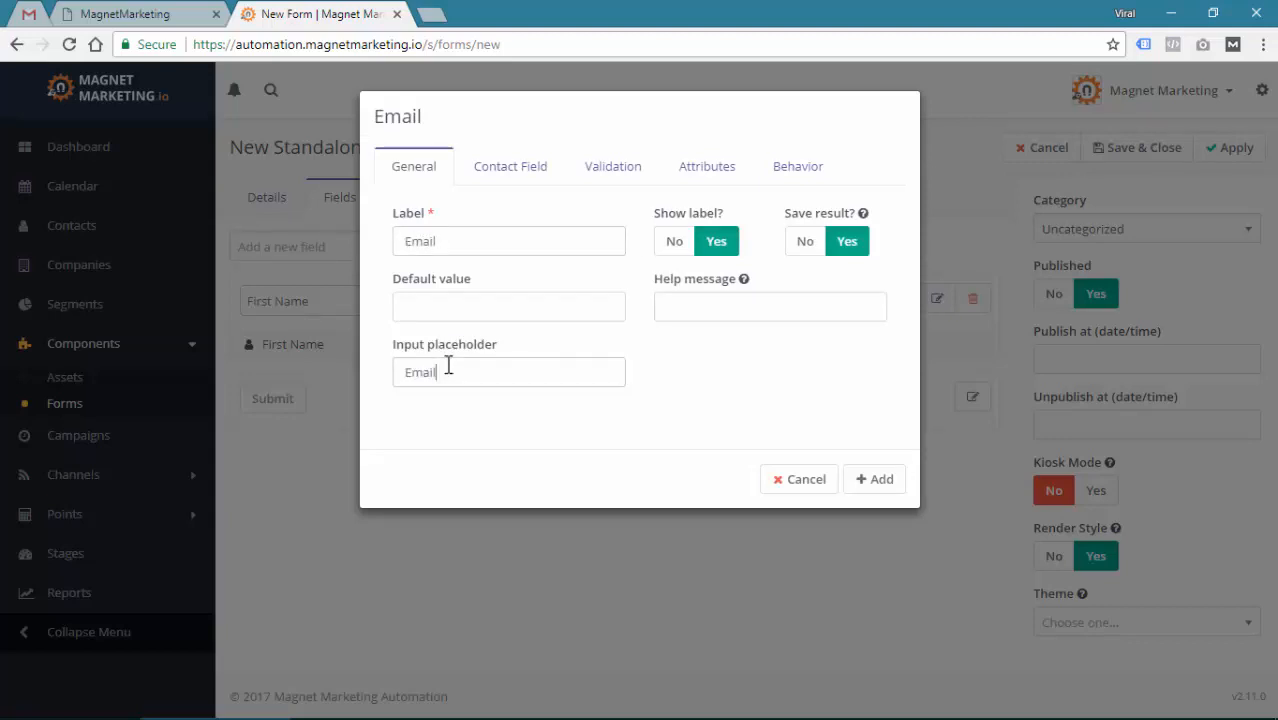
{"action": "left_click", "coordinate": [674, 243]}
Map the Email field to the contact's Email, make it required, and add it
{"action": "left_click", "coordinate": [494, 171]}
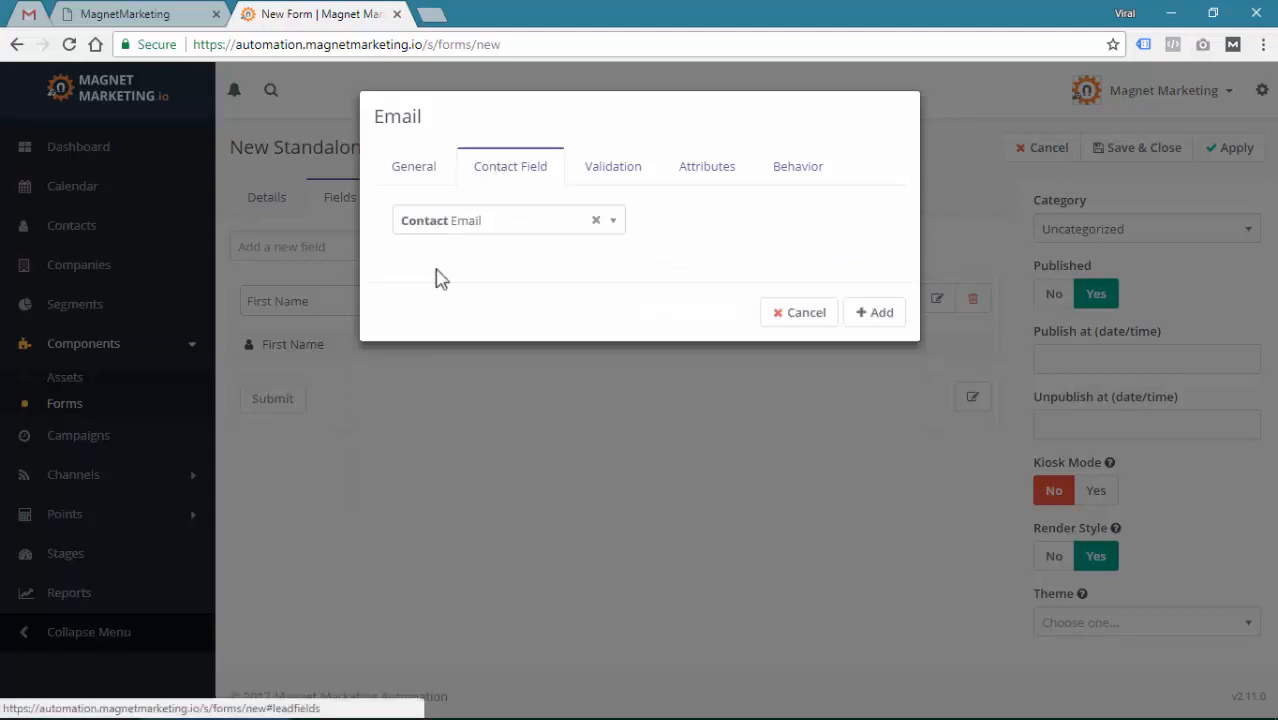
{"action": "left_click", "coordinate": [435, 228]}
{"action": "left_click", "coordinate": [440, 420]}
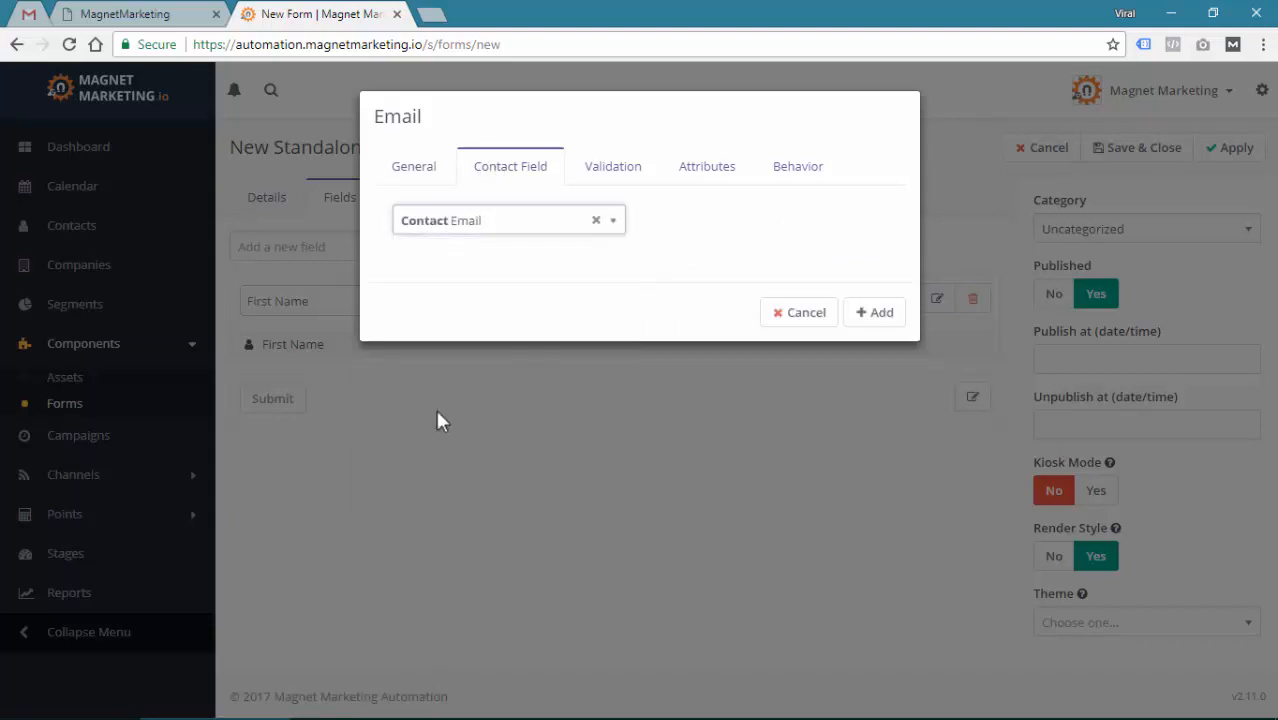
{"action": "left_click", "coordinate": [620, 170]}
{"action": "left_click", "coordinate": [716, 243]}
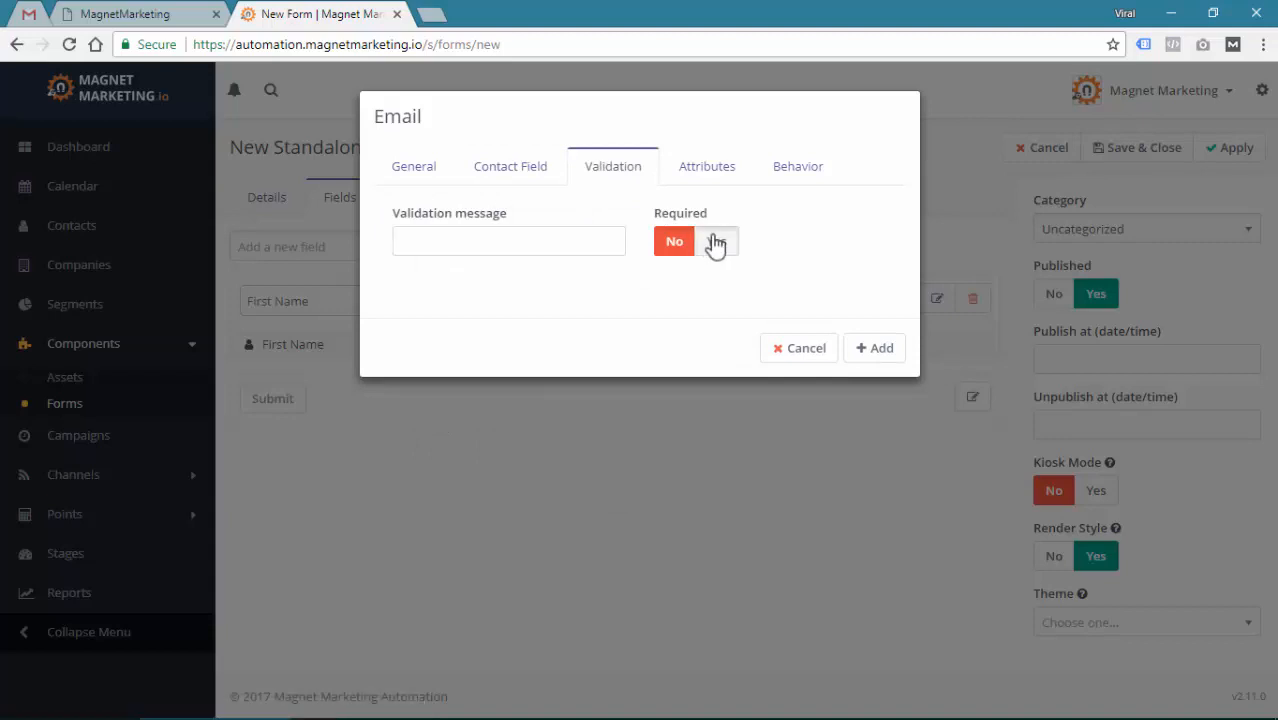
{"action": "left_click", "coordinate": [883, 352]}
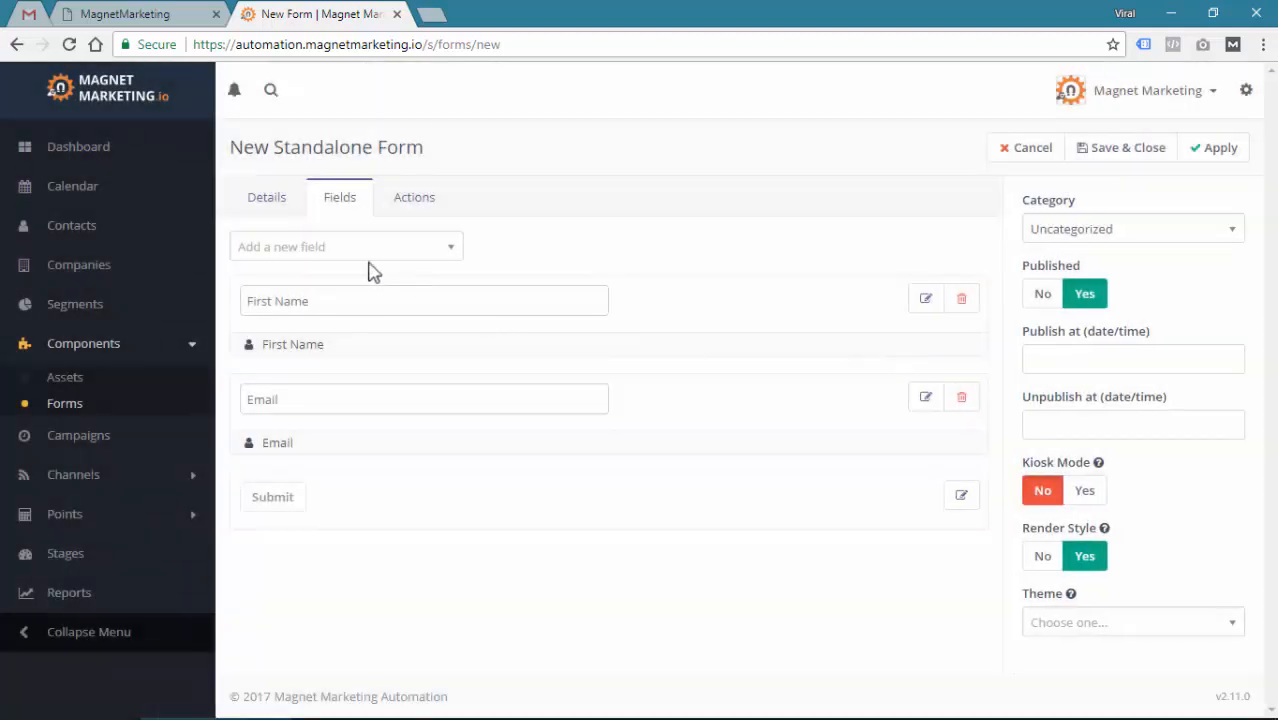
Add a Text field with label and placeholder 'Last Name' and its label hidden
{"action": "left_click", "coordinate": [360, 250]}
{"action": "type", "text": "lt"}
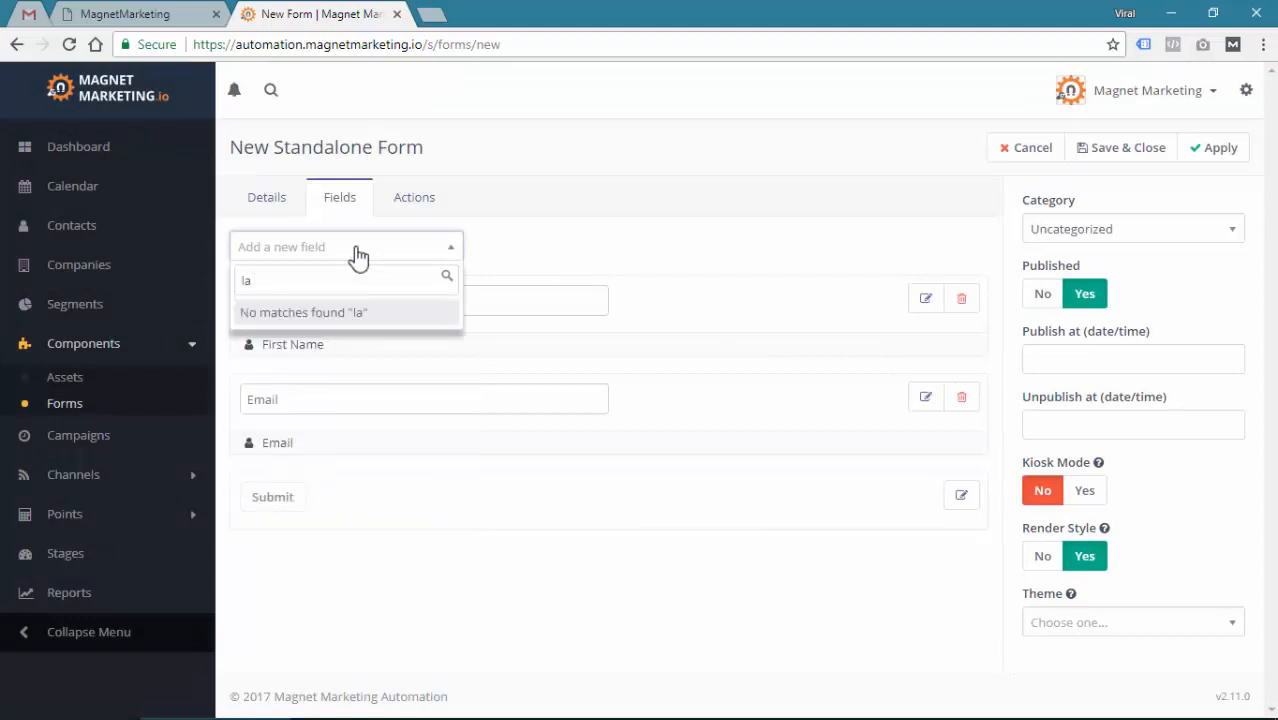
{"action": "key", "text": "ctrl+a"}
{"action": "type", "text": "text"}
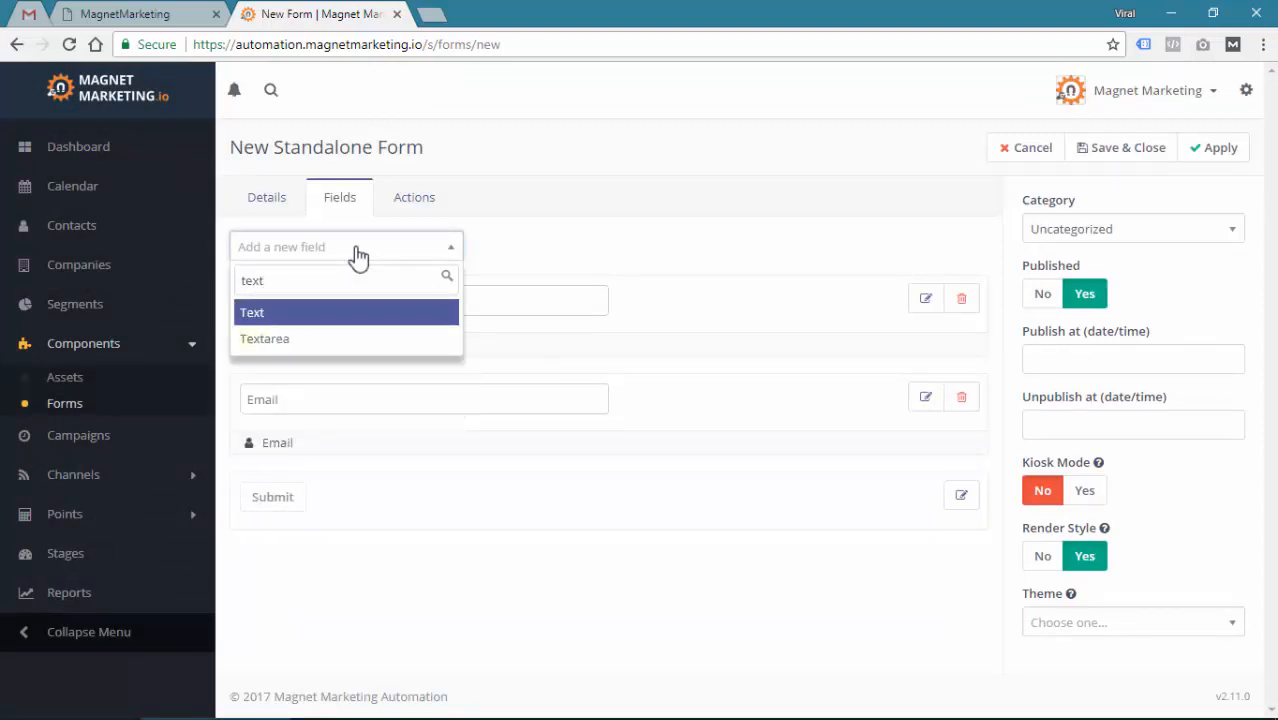
{"action": "left_click", "coordinate": [258, 316]}
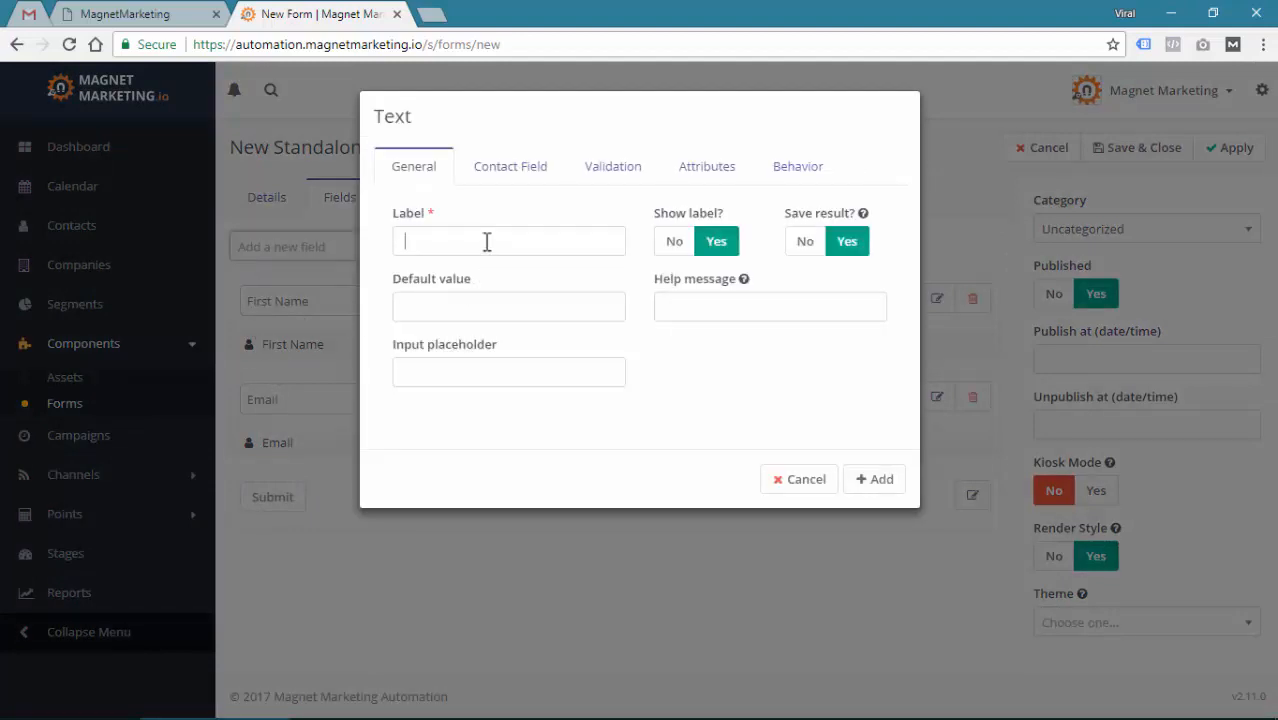
{"action": "left_click", "coordinate": [485, 240]}
{"action": "type", "text": "Last Name"}
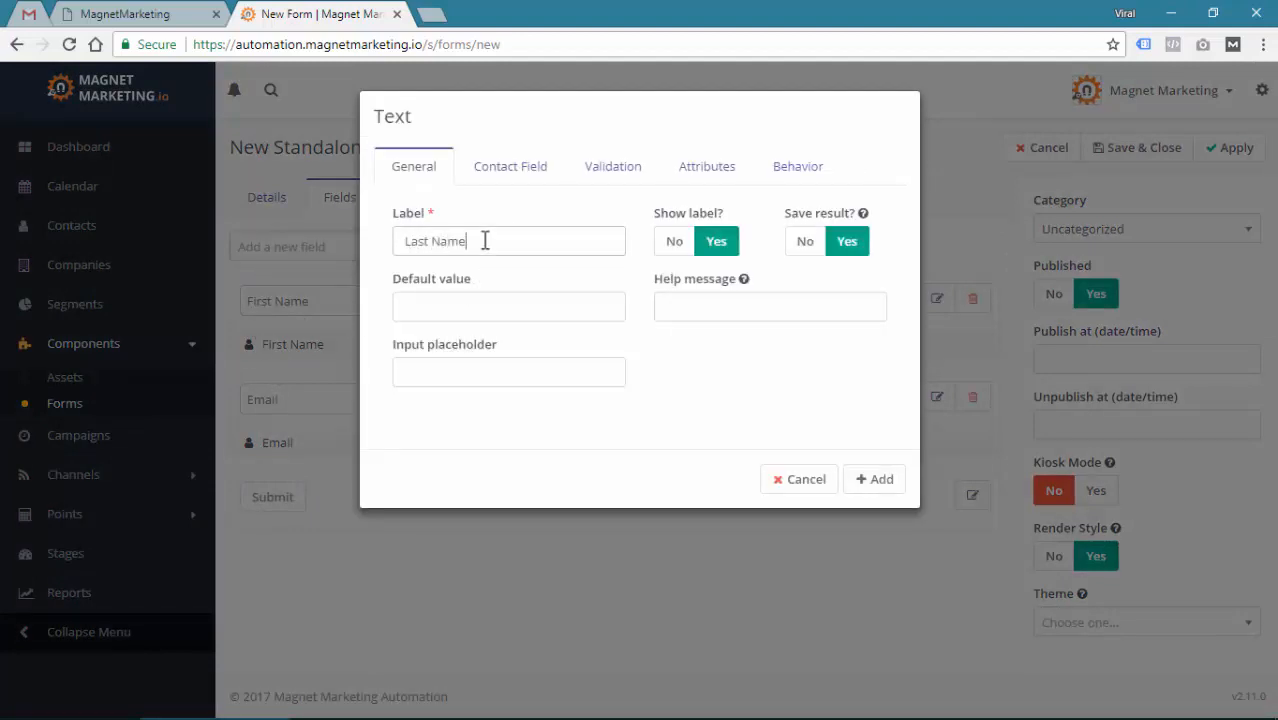
{"action": "key", "text": "ctrl+a"}
{"action": "key", "text": "ctrl+c"}
{"action": "left_click", "coordinate": [493, 369]}
{"action": "key", "text": "ctrl+v"}
{"action": "left_click", "coordinate": [665, 243]}
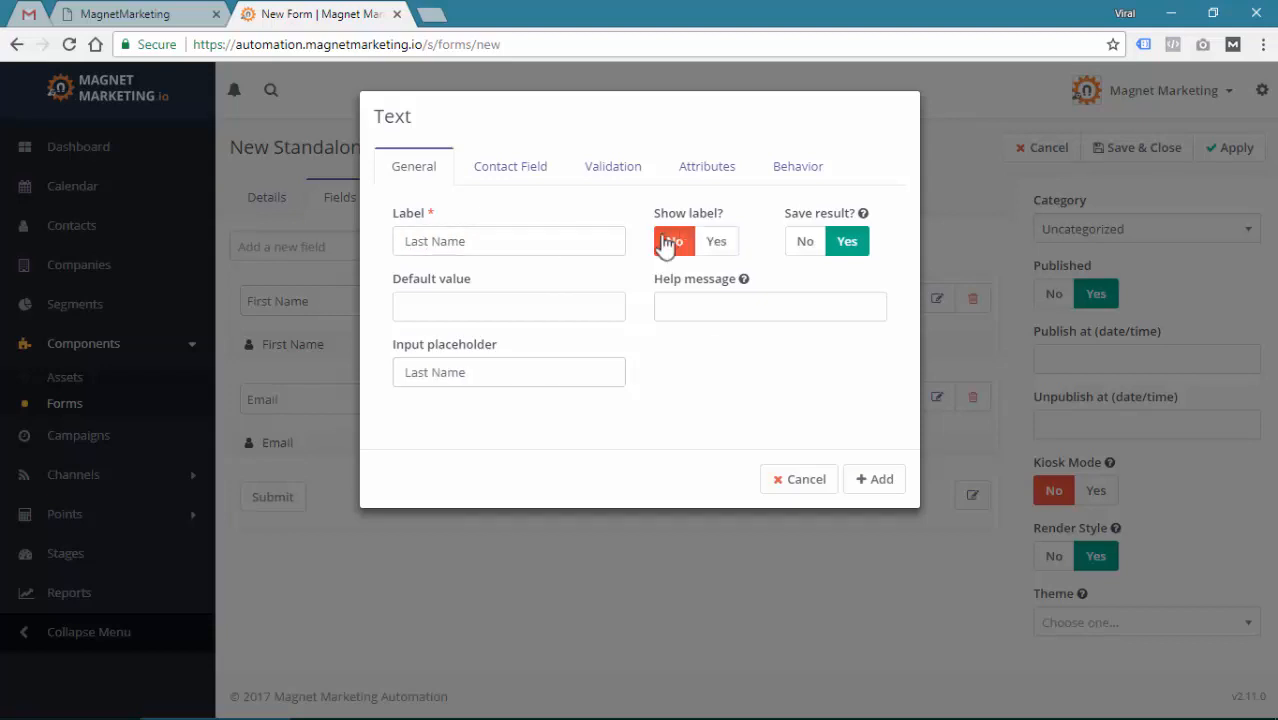
Map it to the contact's Last Name, make it required, add it, and move it above Email
{"action": "left_click", "coordinate": [503, 170]}
{"action": "left_click", "coordinate": [497, 221]}
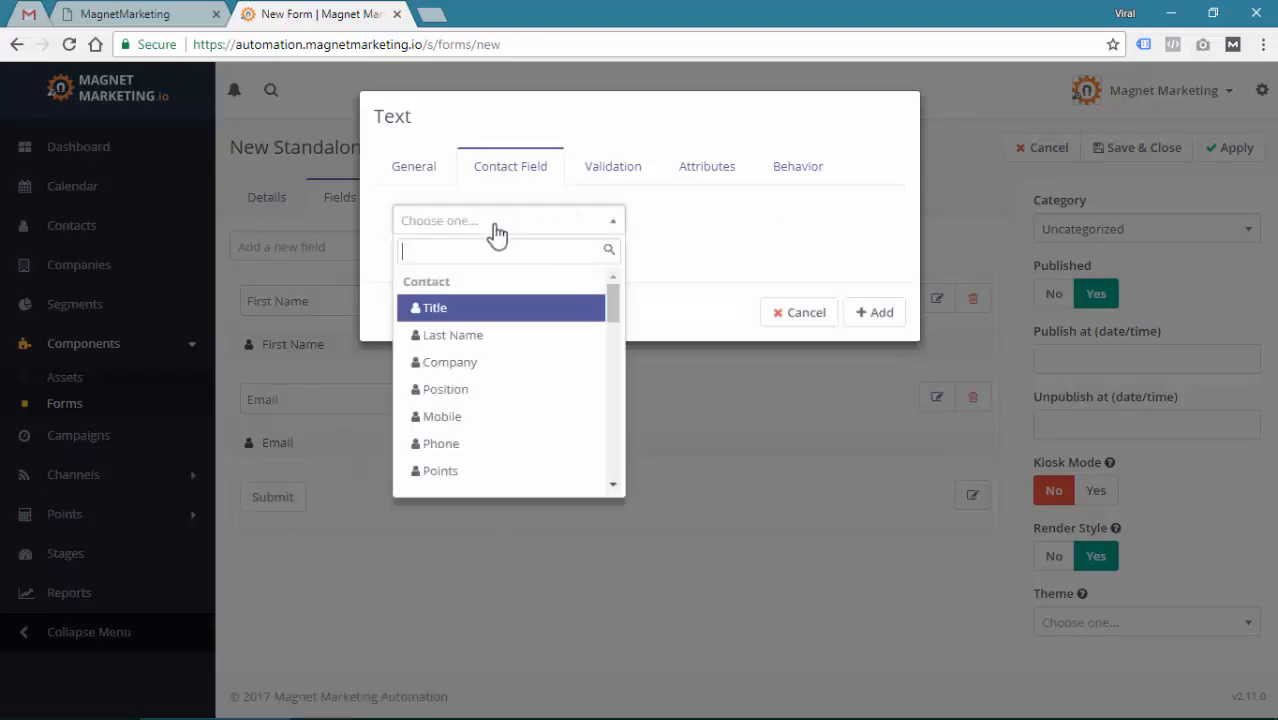
{"action": "type", "text": "las"}
{"action": "left_click", "coordinate": [485, 308]}
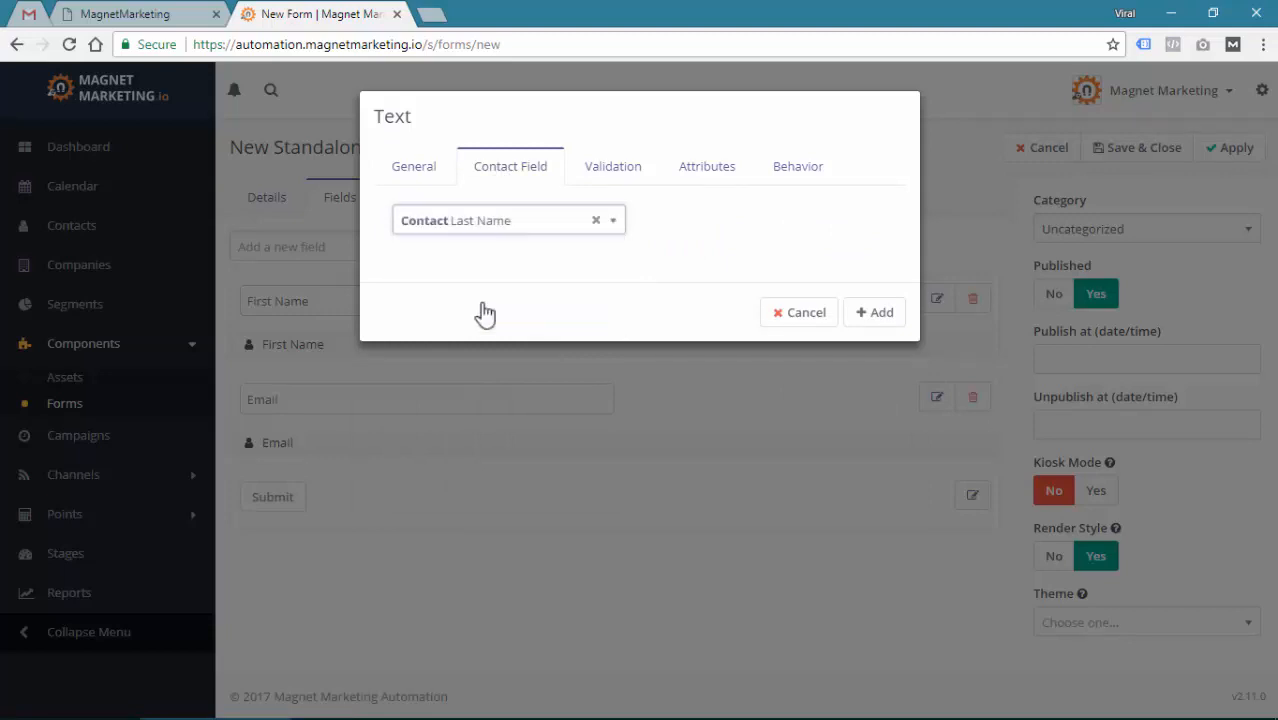
{"action": "left_click", "coordinate": [613, 168]}
{"action": "left_click", "coordinate": [713, 245]}
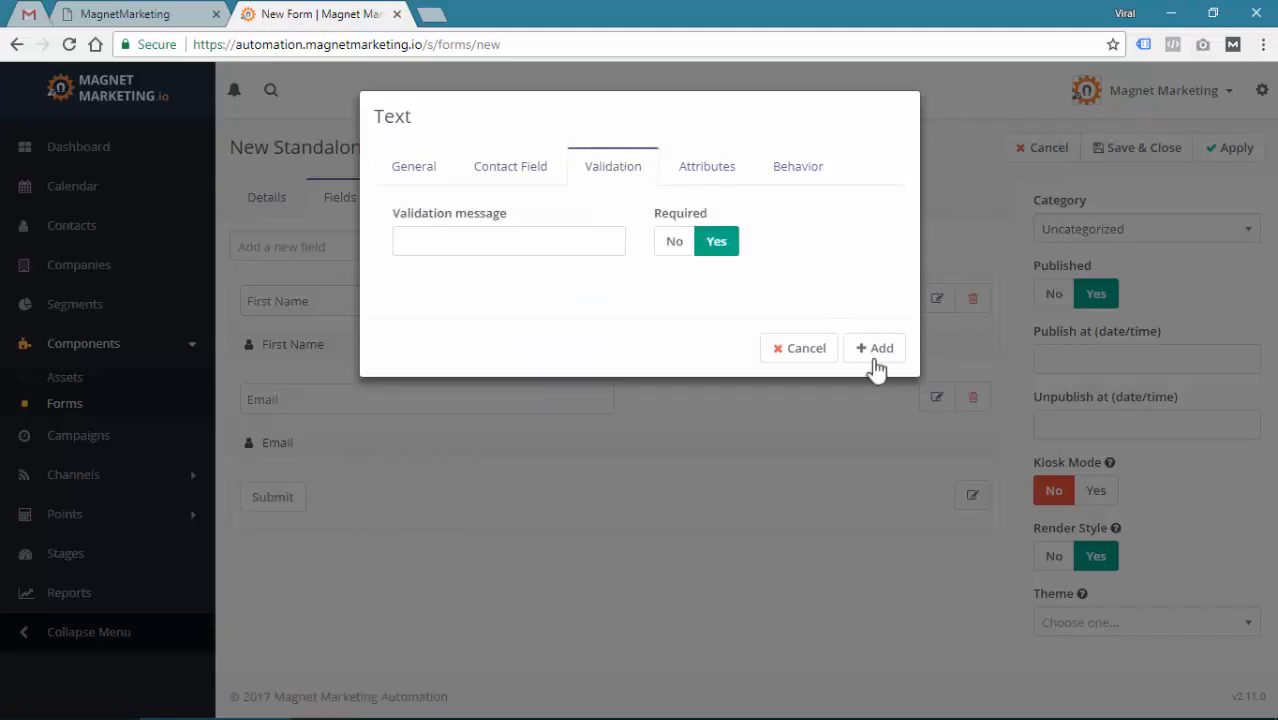
{"action": "left_click", "coordinate": [880, 350]}
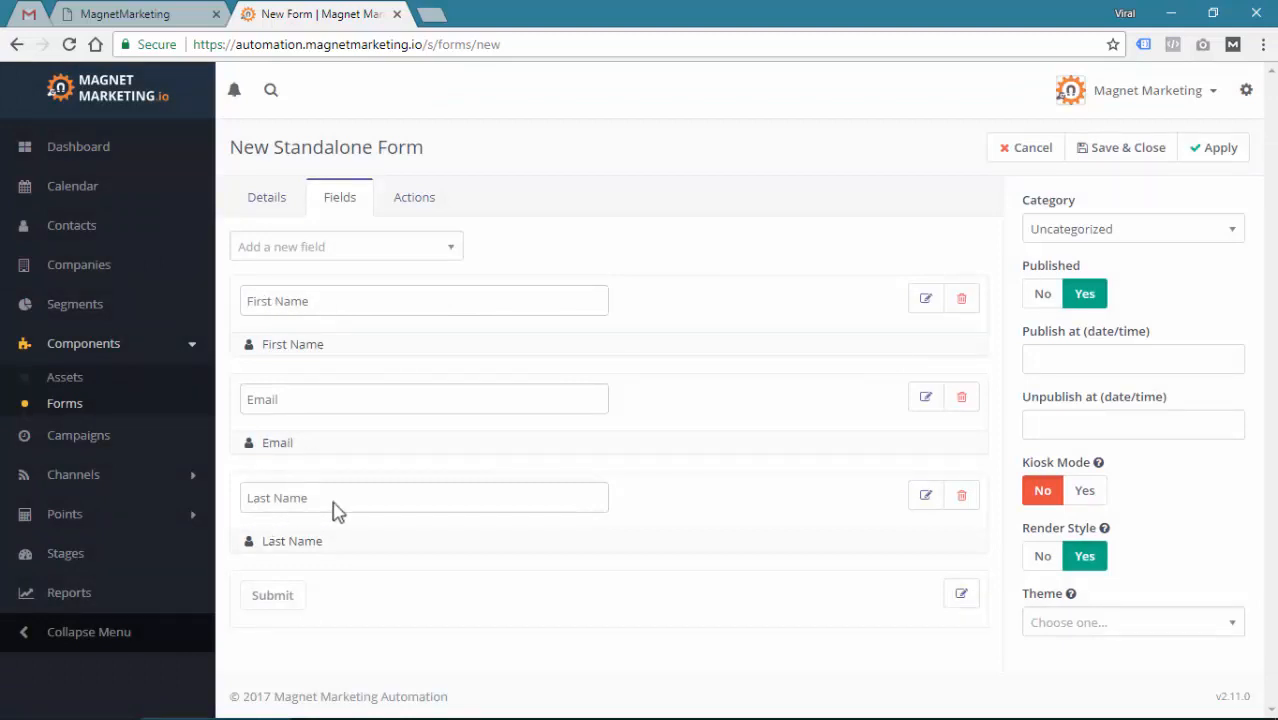
{"action": "left_click_drag", "start_coordinate": [847, 497], "coordinate": [787, 371]}
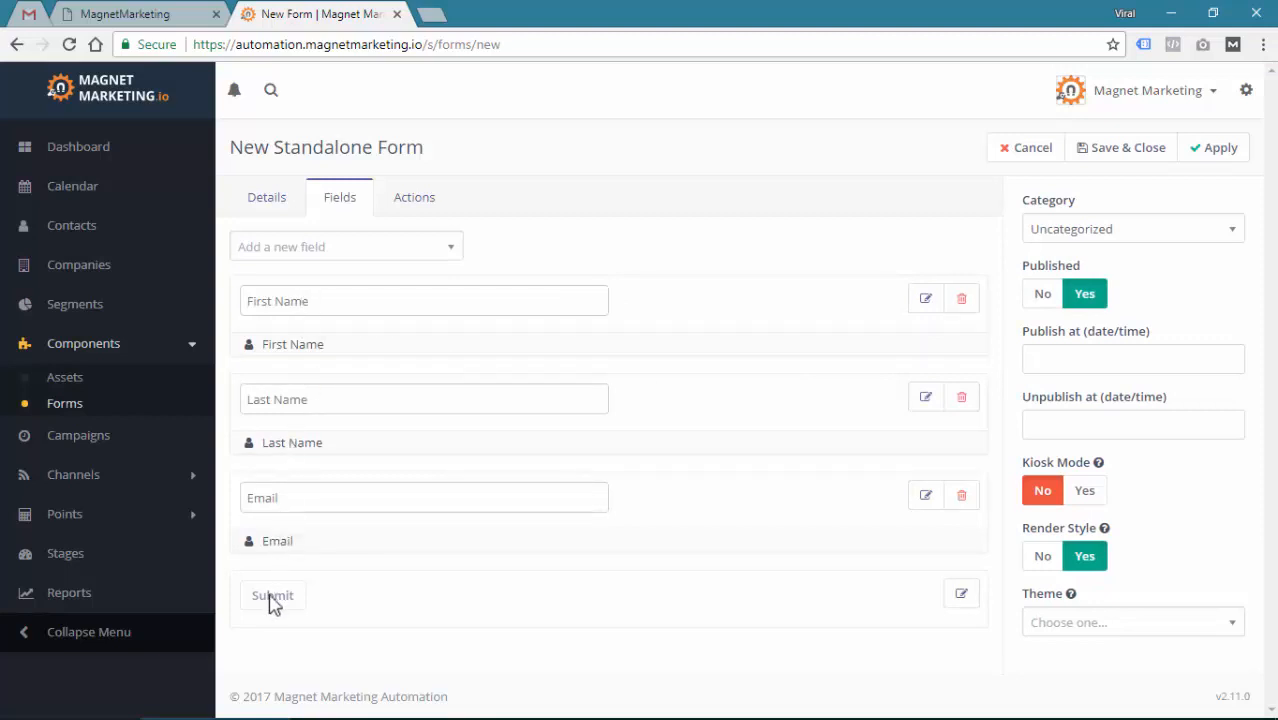
Add a Phone field with label and placeholder 'Mobile' and its label hidden
{"action": "left_click", "coordinate": [332, 250]}
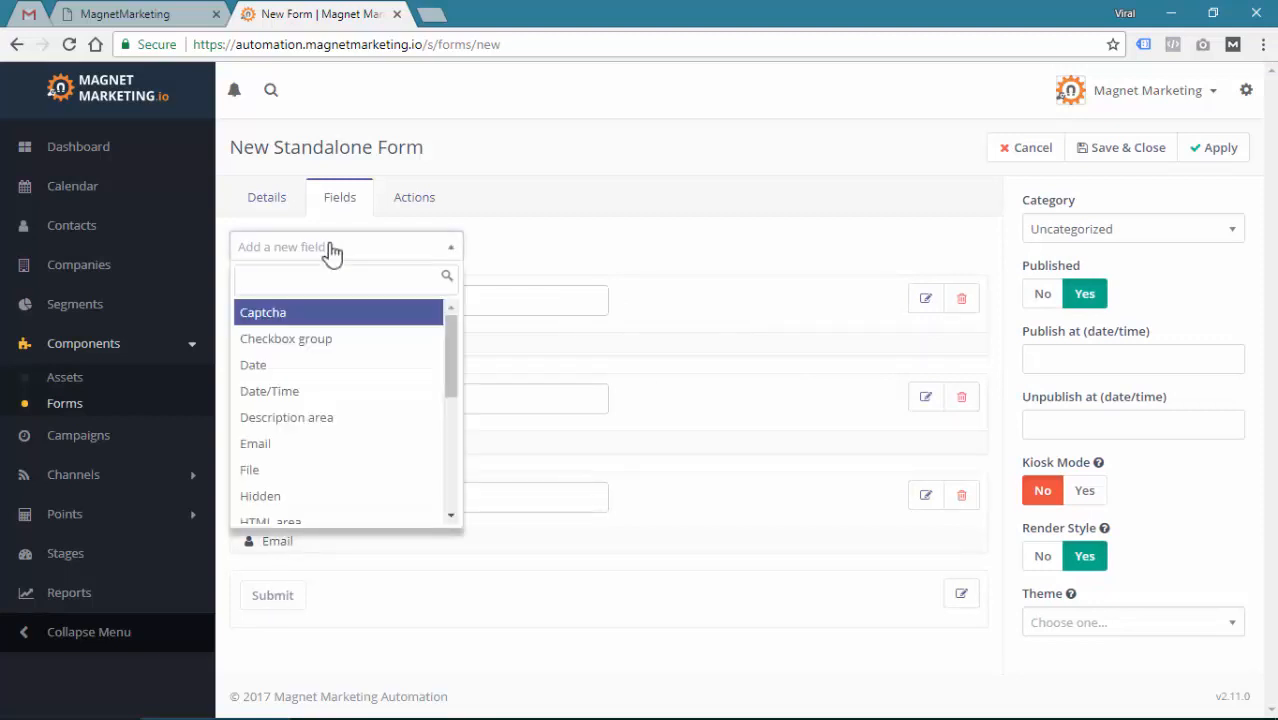
{"action": "type", "text": "phon"}
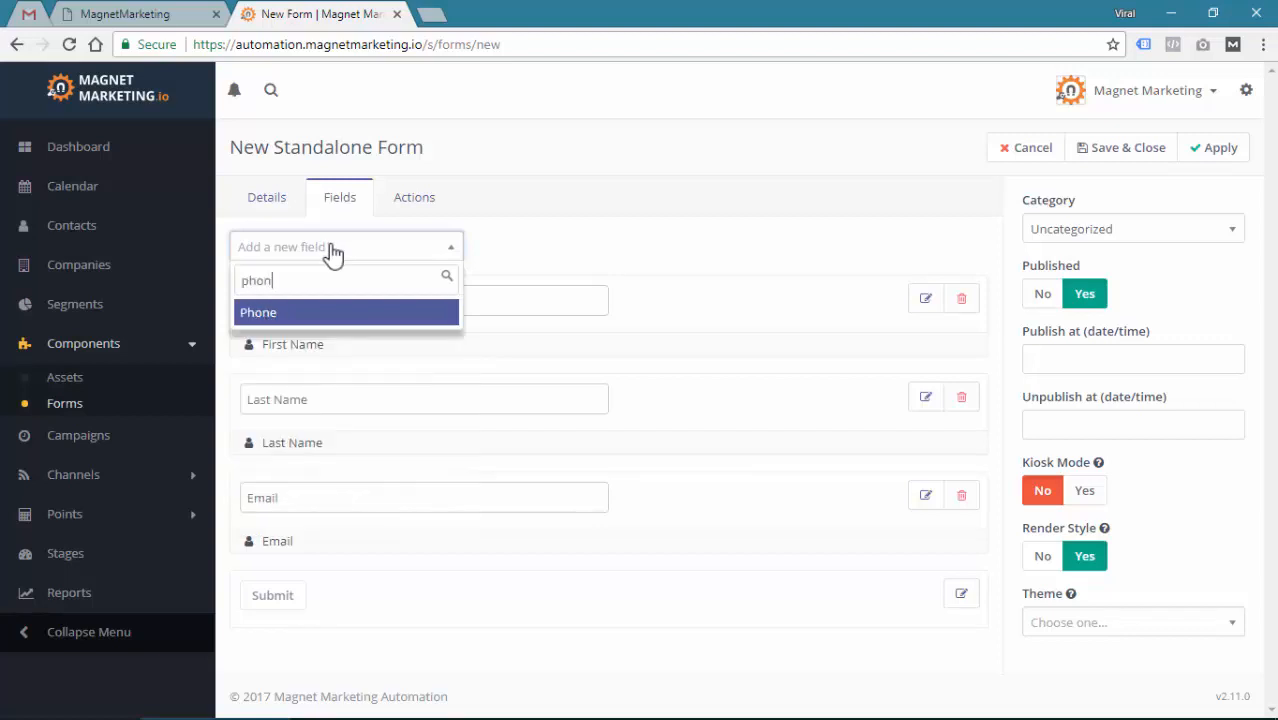
{"action": "left_click", "coordinate": [360, 311]}
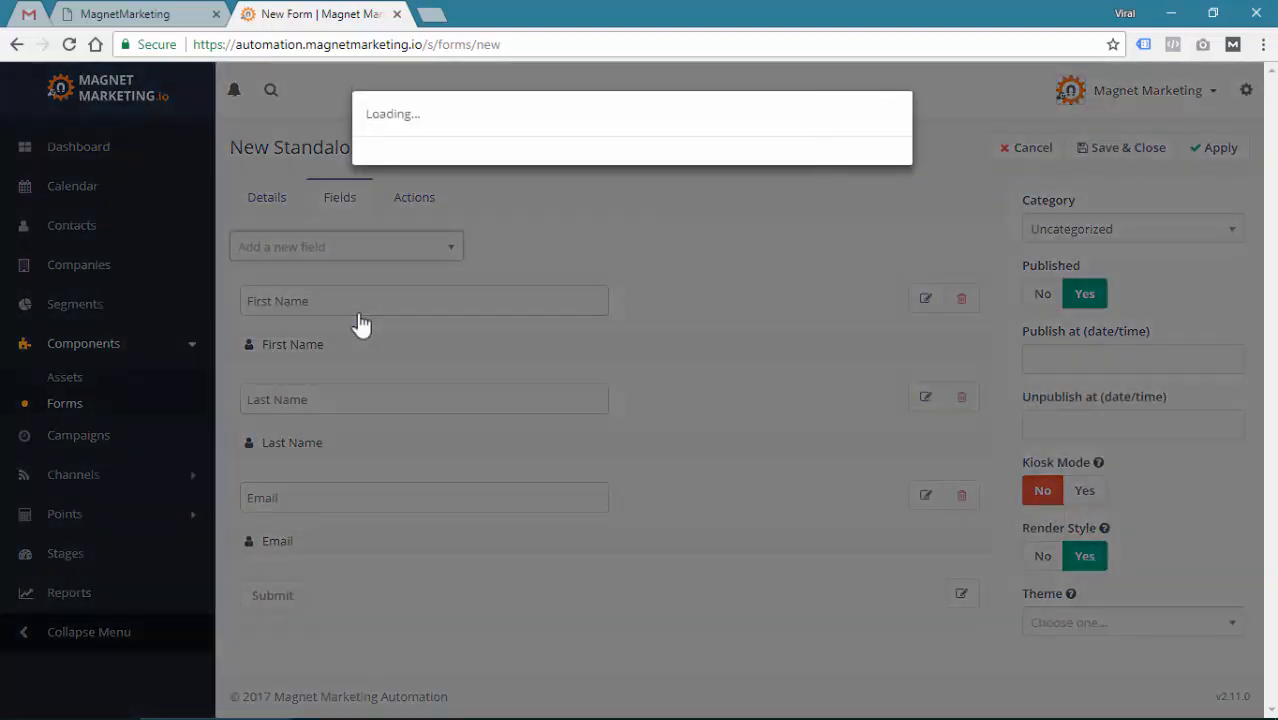
{"action": "left_click", "coordinate": [445, 238]}
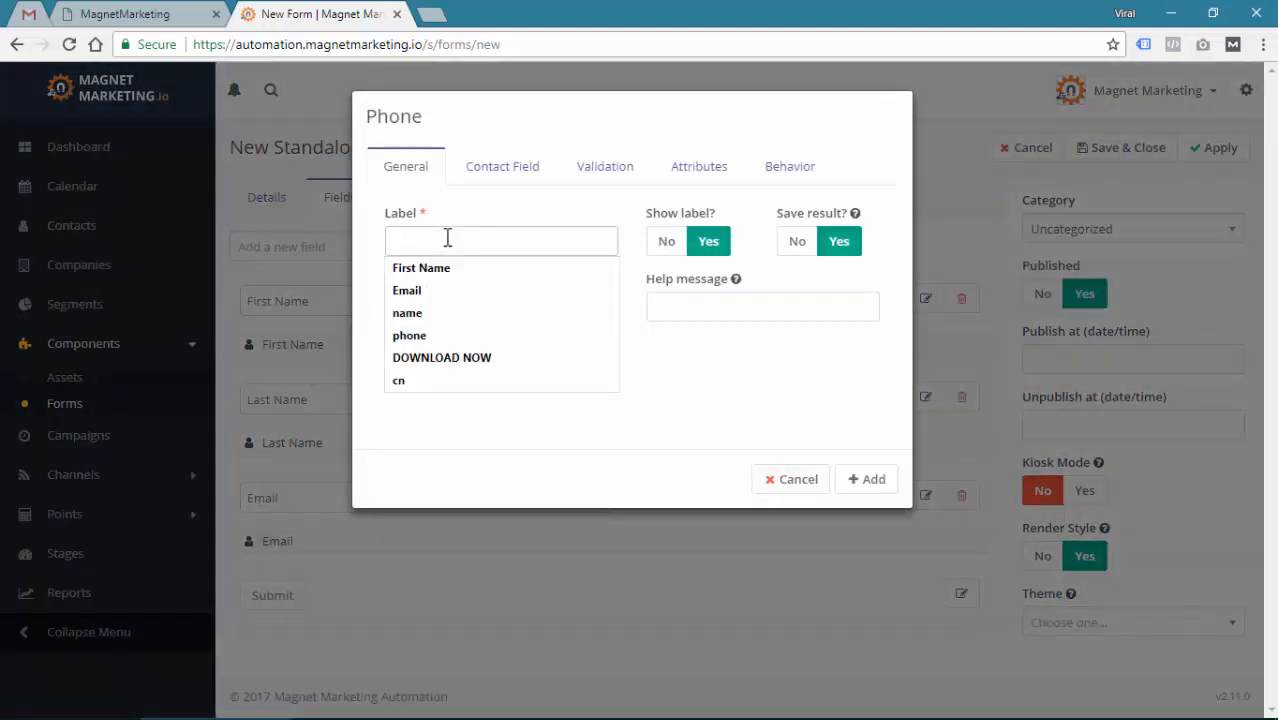
{"action": "type", "text": "Mobile"}
{"action": "key", "text": "ctrl+a"}
{"action": "key", "text": "ctrl+c"}
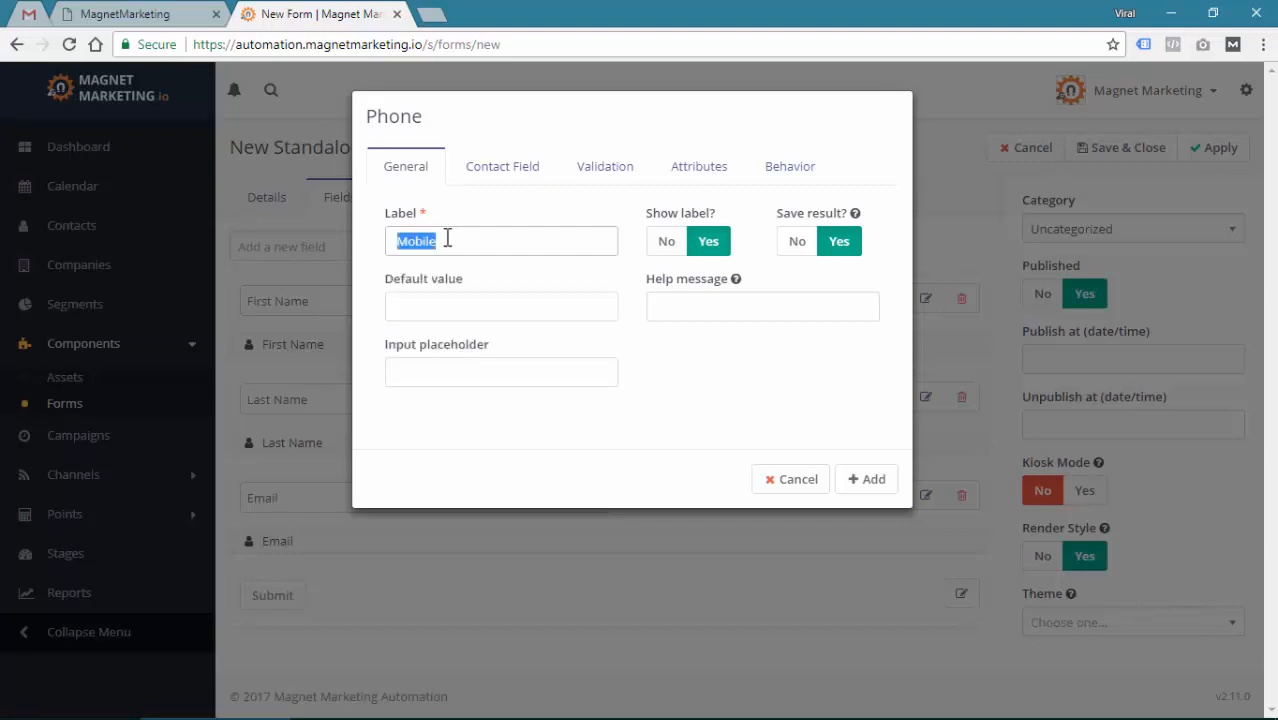
{"action": "left_click", "coordinate": [448, 364]}
{"action": "key", "text": "ctrl+v"}
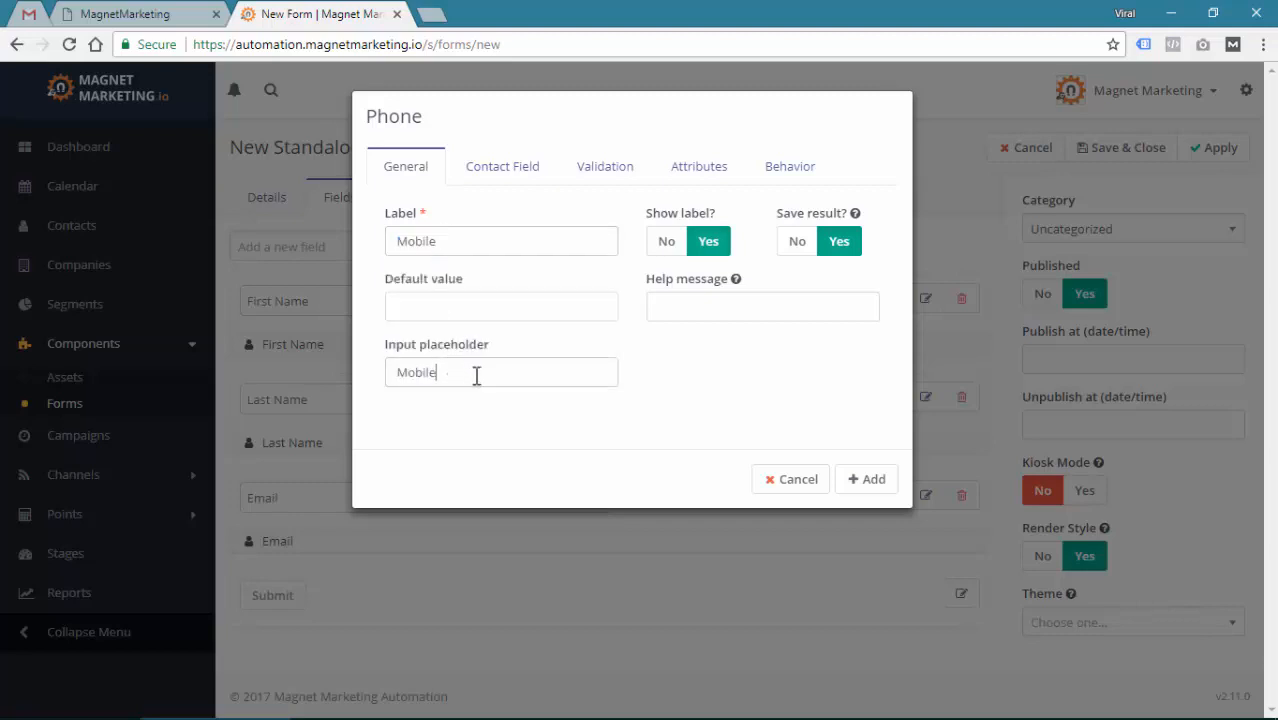
{"action": "left_click", "coordinate": [668, 243]}
Map the Phone field to the contact's Mobile, leave it optional, and add it
{"action": "left_click", "coordinate": [491, 168]}
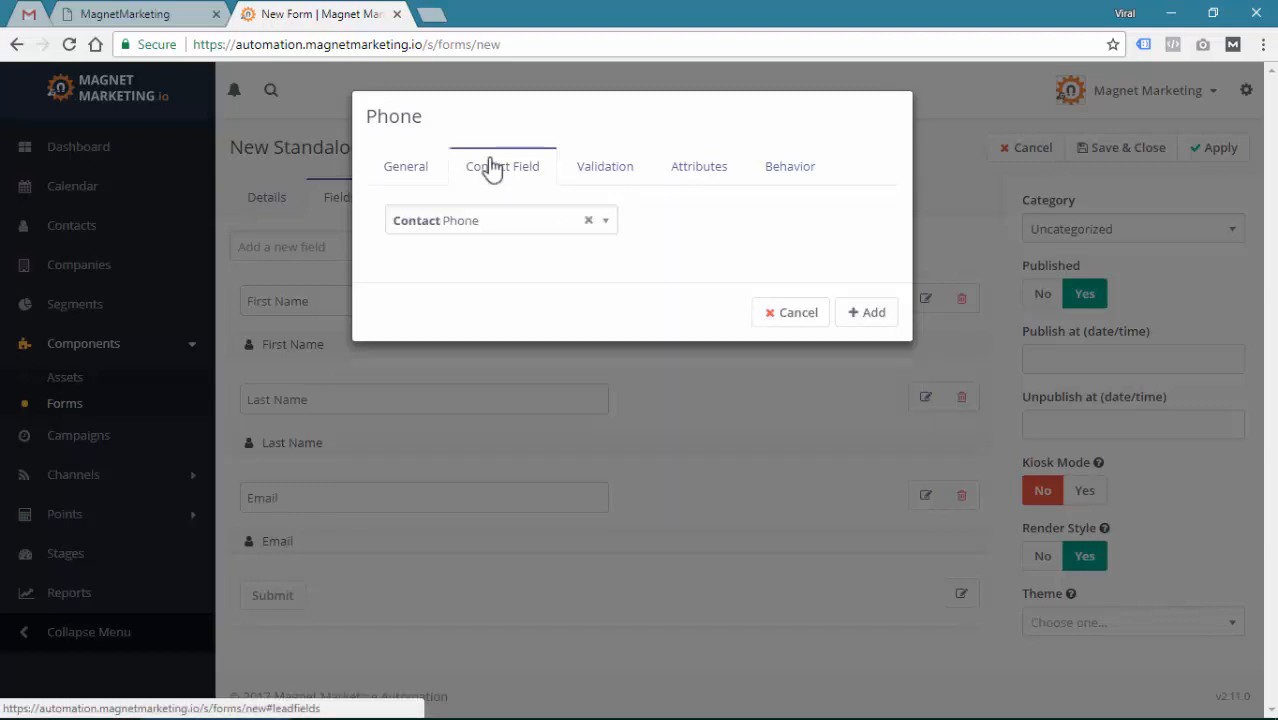
{"action": "left_click", "coordinate": [462, 230]}
{"action": "type", "text": "mon"}
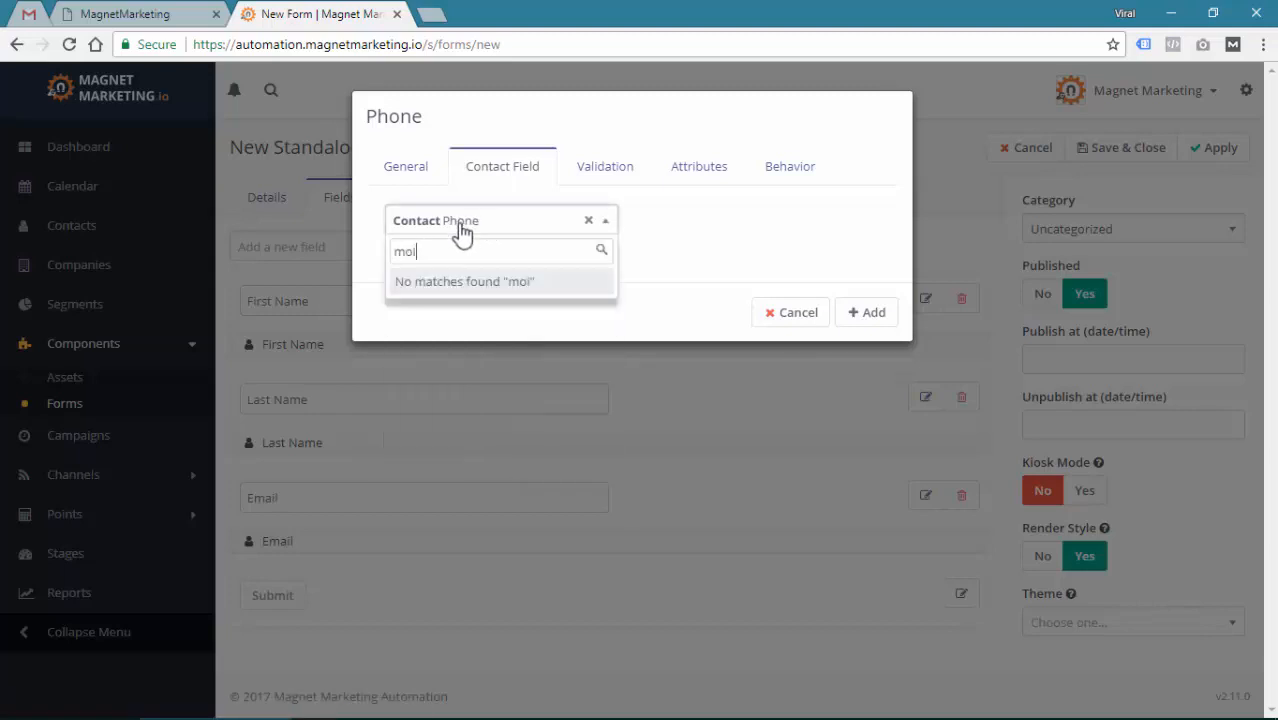
{"action": "key", "text": "BackSpace"}
{"action": "type", "text": "b"}
{"action": "left_click", "coordinate": [474, 310]}
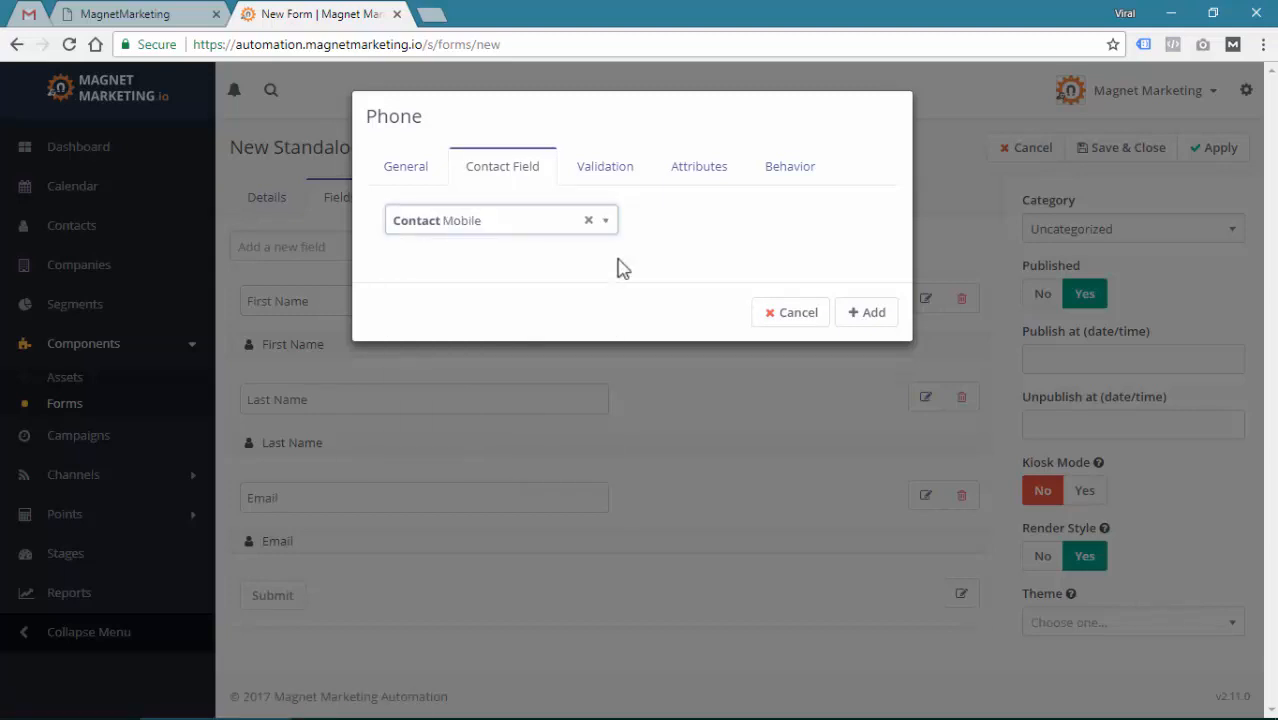
{"action": "left_click", "coordinate": [621, 171]}
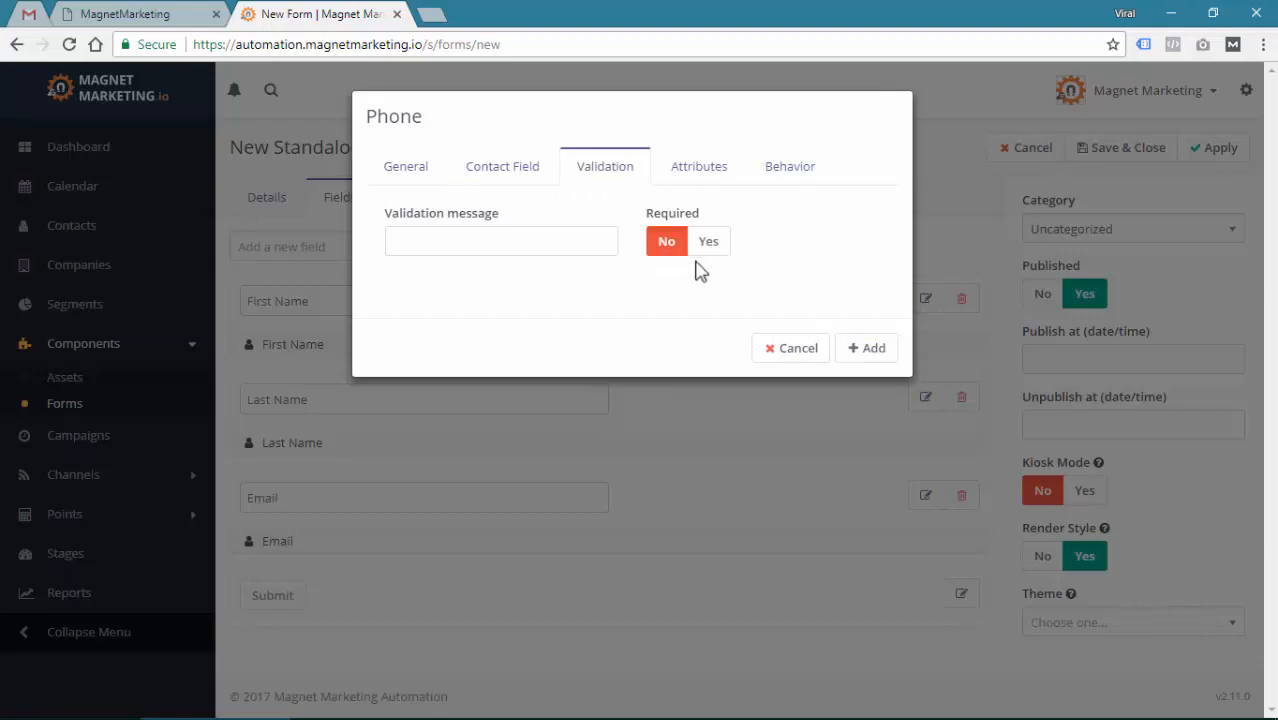
{"action": "left_click", "coordinate": [876, 358]}
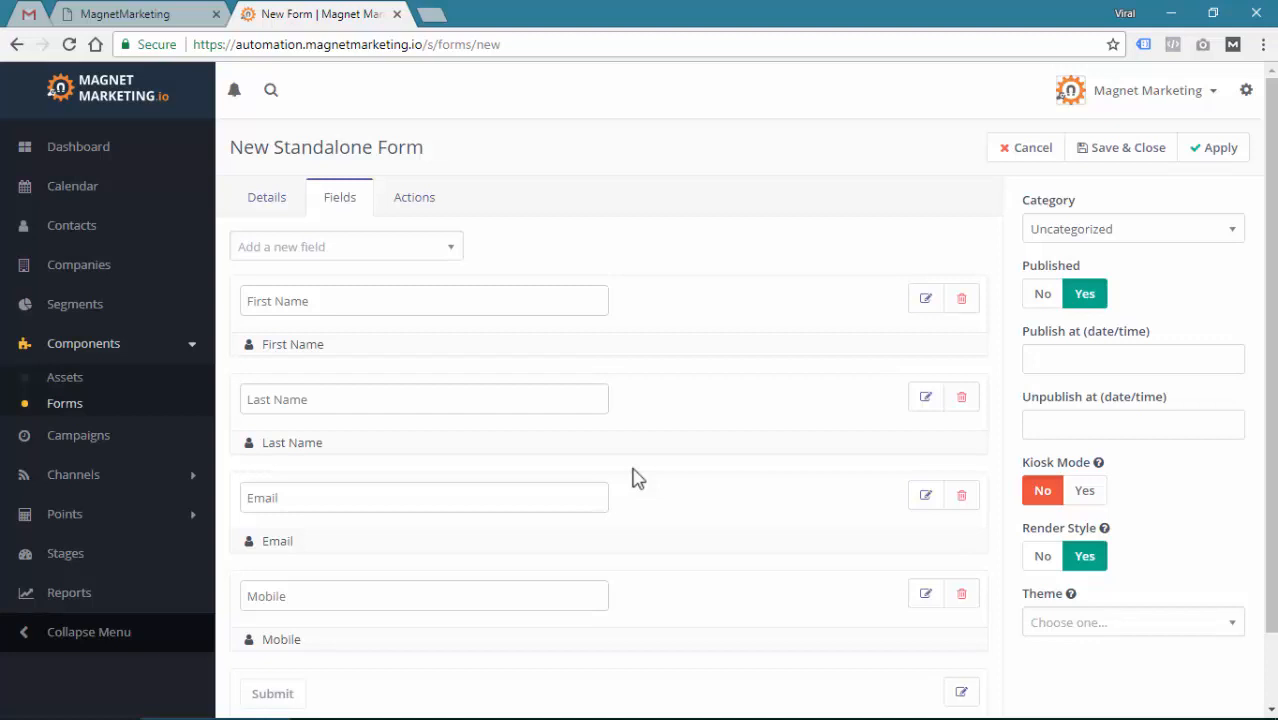
Relabel the Submit button 'Get 5 Part Training' and update it
{"action": "scroll", "coordinate": [680, 460], "scroll_direction": "down", "scroll_amount": 2}
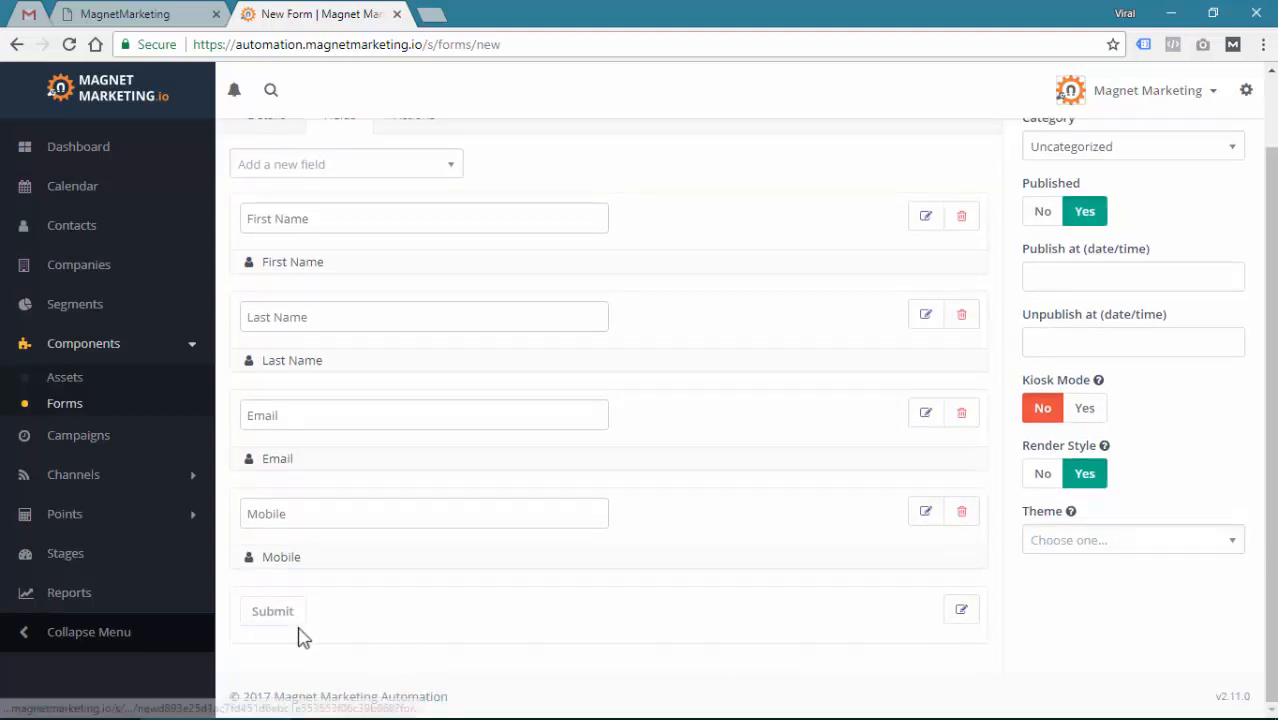
{"action": "left_click", "coordinate": [963, 614]}
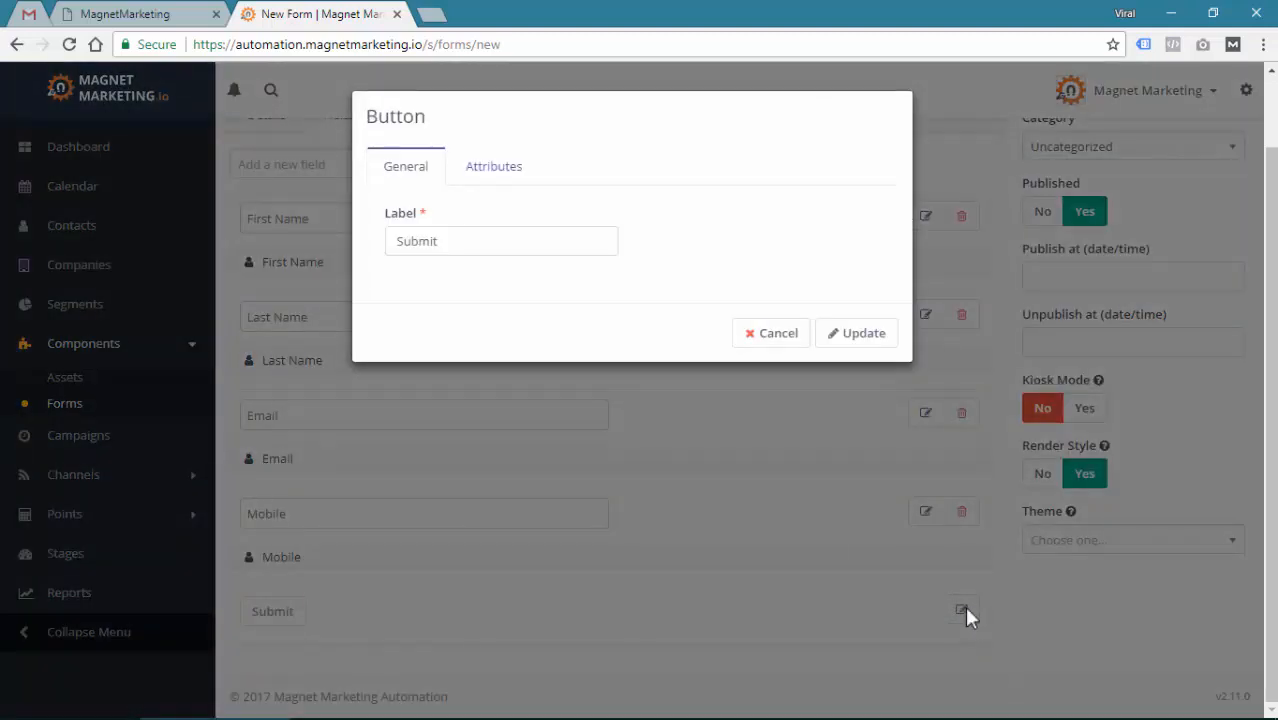
{"action": "double_click", "coordinate": [449, 249]}
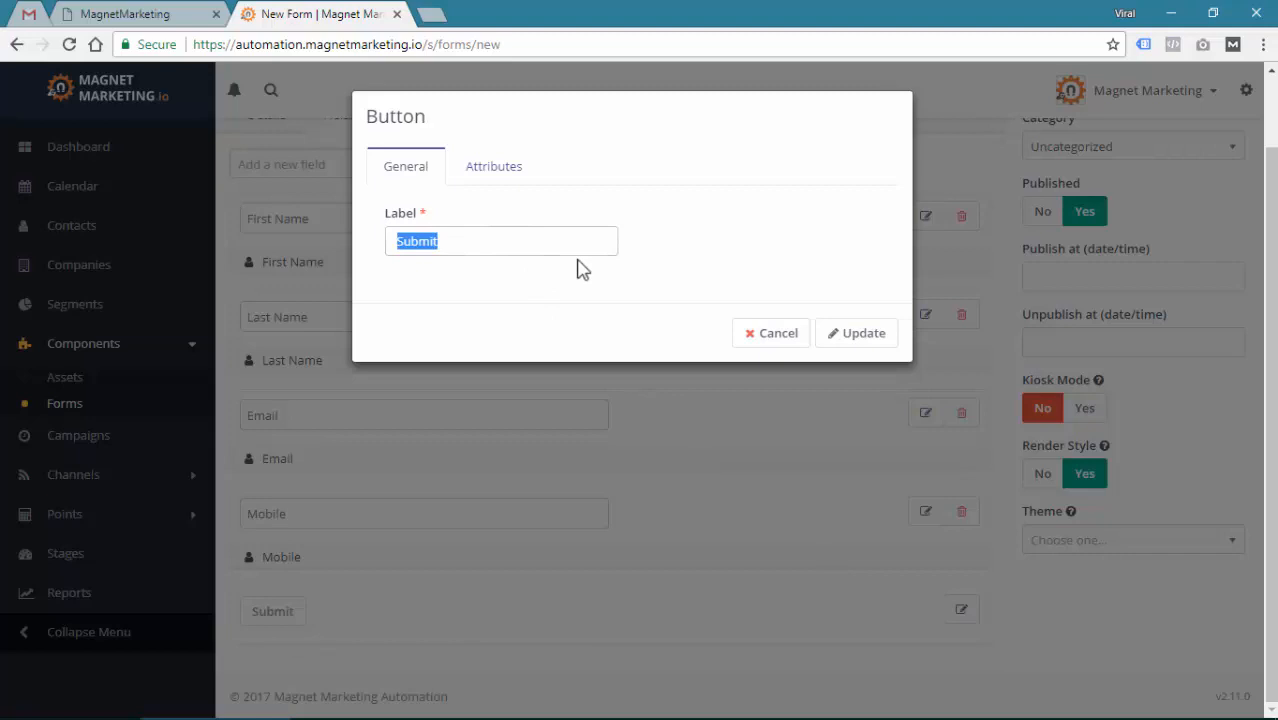
{"action": "type", "text": "Get 5 Part "}
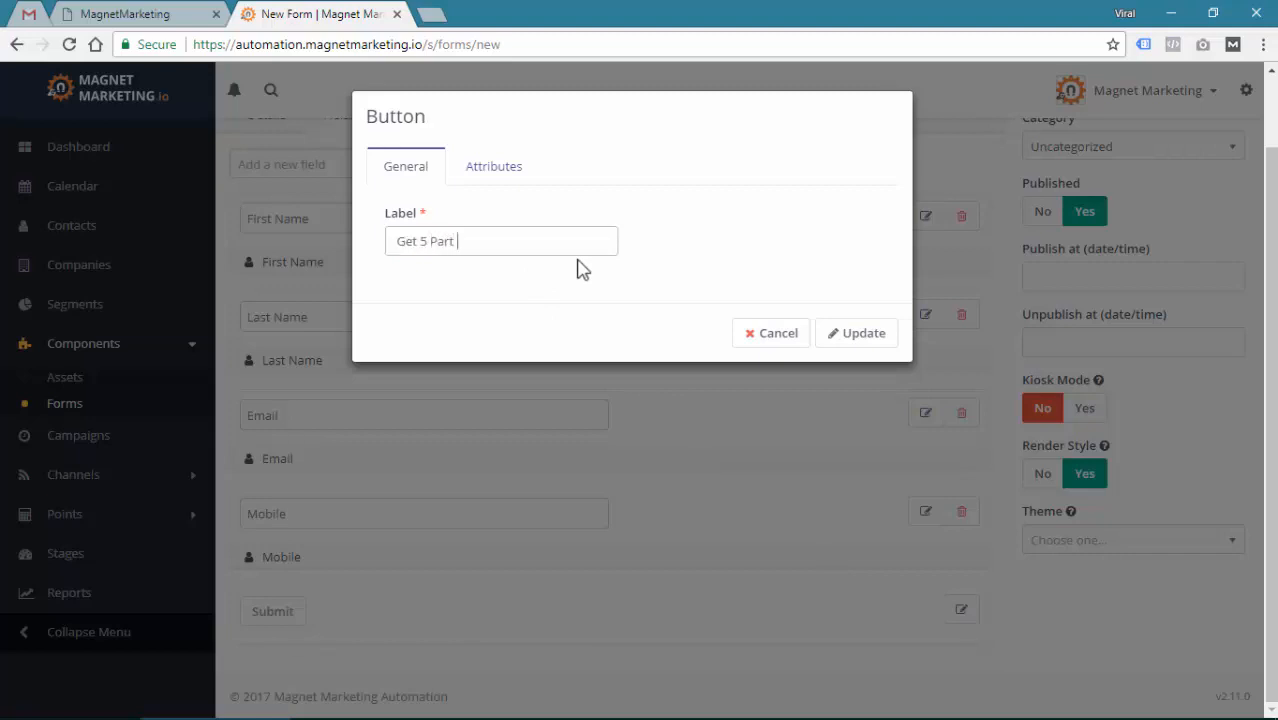
{"action": "type", "text": "Training"}
{"action": "left_click", "coordinate": [503, 172]}
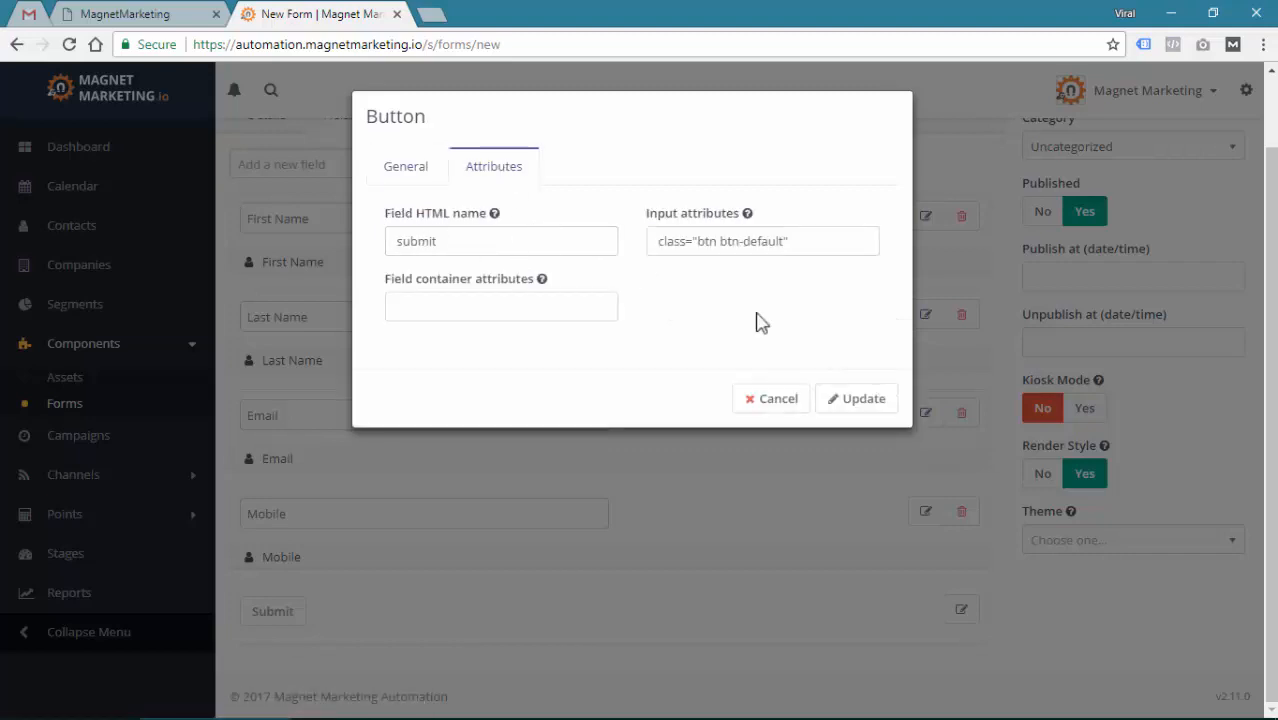
{"action": "mouse_move", "coordinate": [421, 216]}
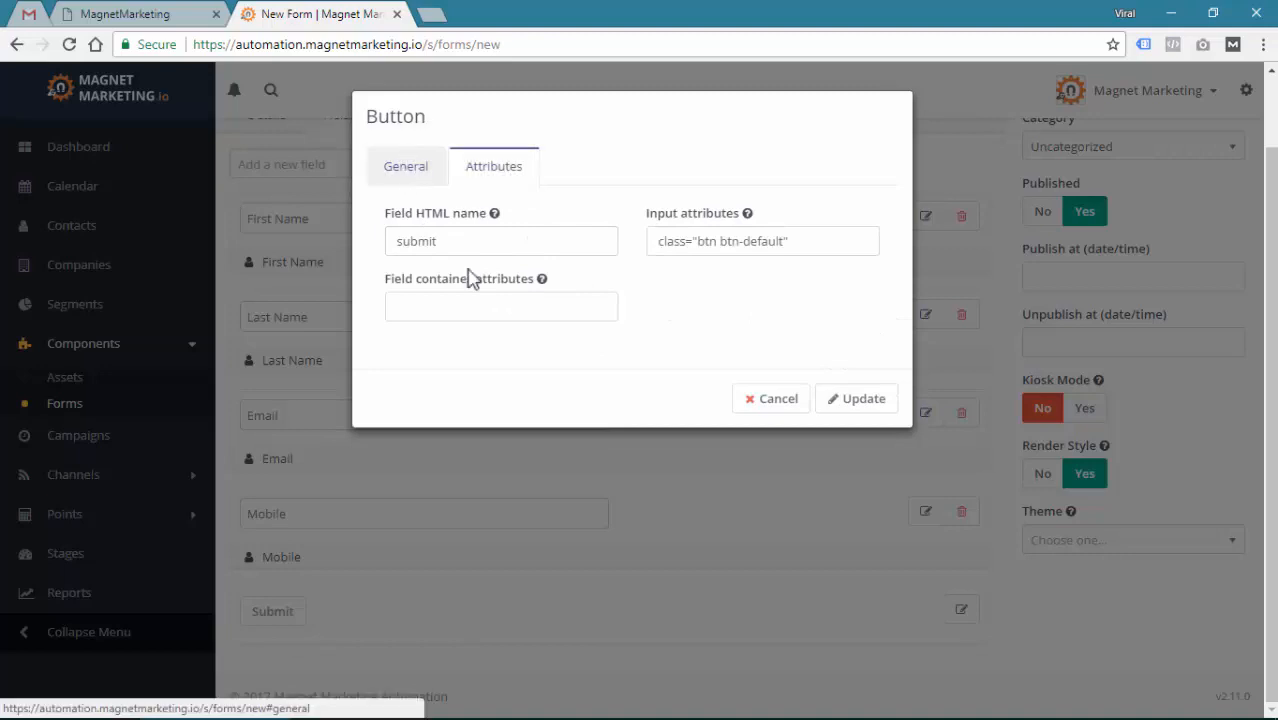
{"action": "left_click", "coordinate": [420, 175]}
{"action": "left_click", "coordinate": [858, 340]}
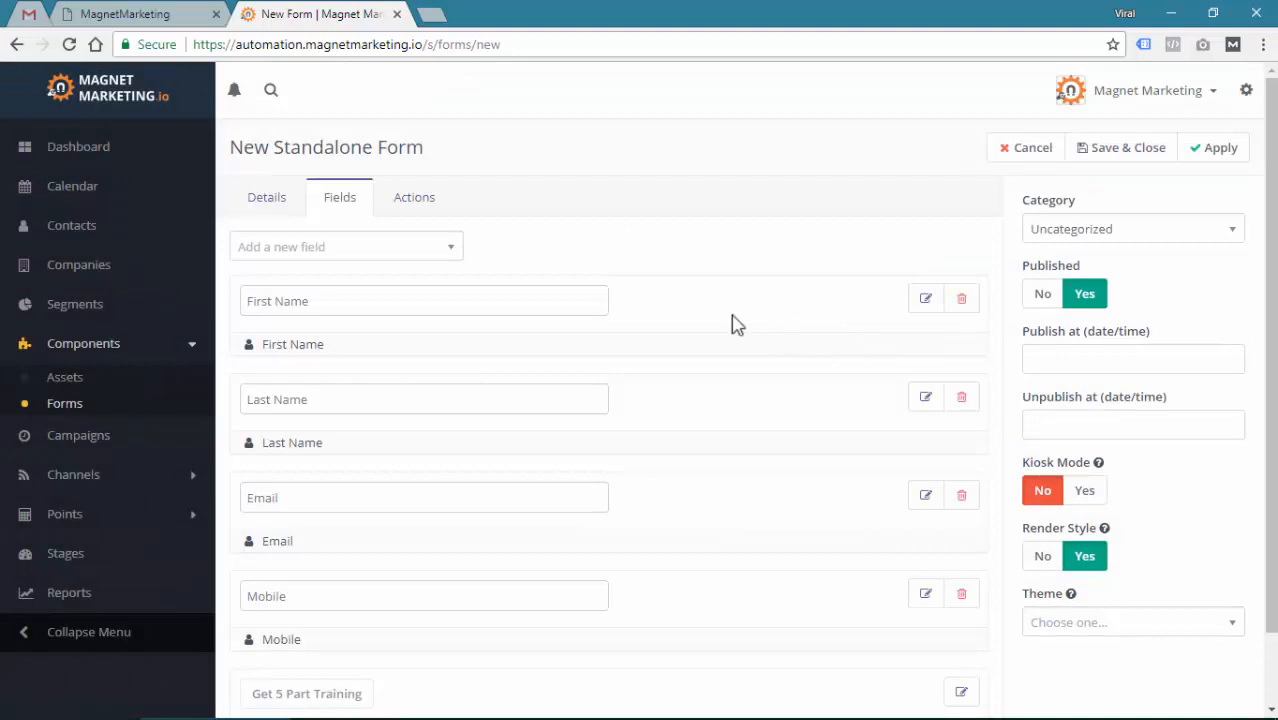
Go to the form's Actions and open the 'Add a new submit action' list
{"action": "left_click", "coordinate": [406, 206]}
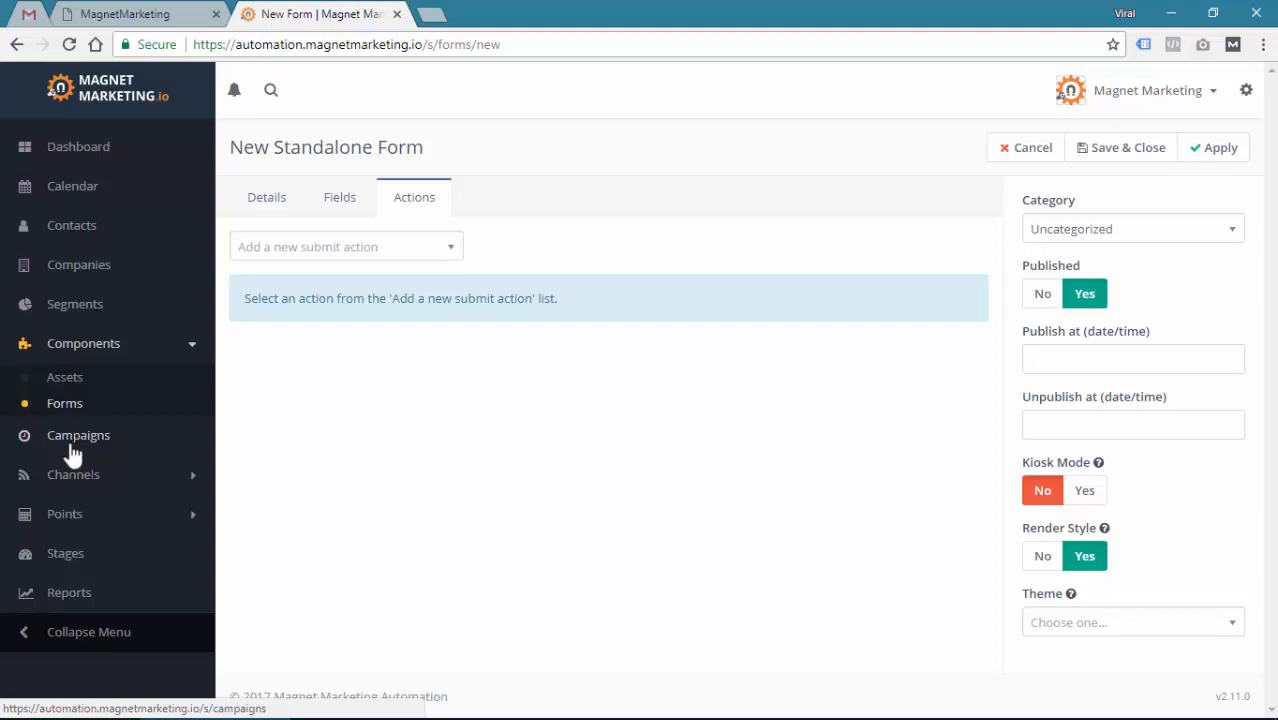
{"action": "left_click", "coordinate": [348, 255]}
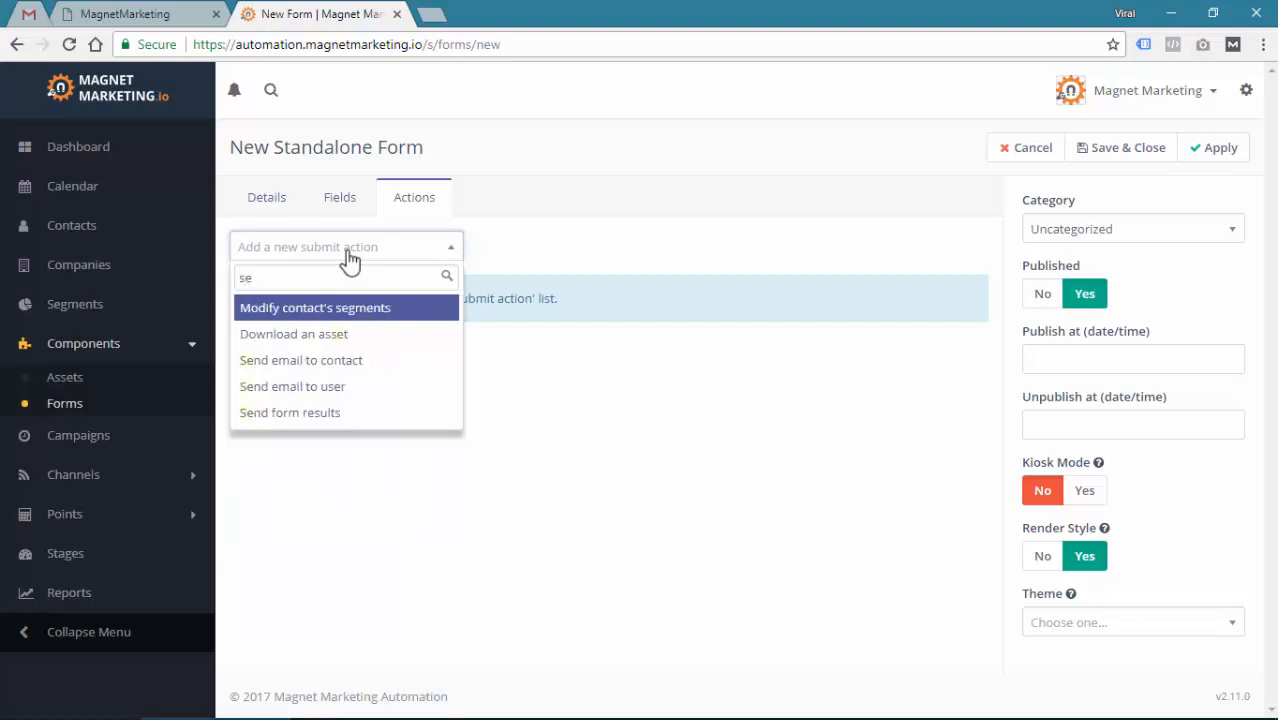
Add a Modify contact's segments action 'Add to Training Segment' adding contacts to Training
{"action": "left_click", "coordinate": [374, 311]}
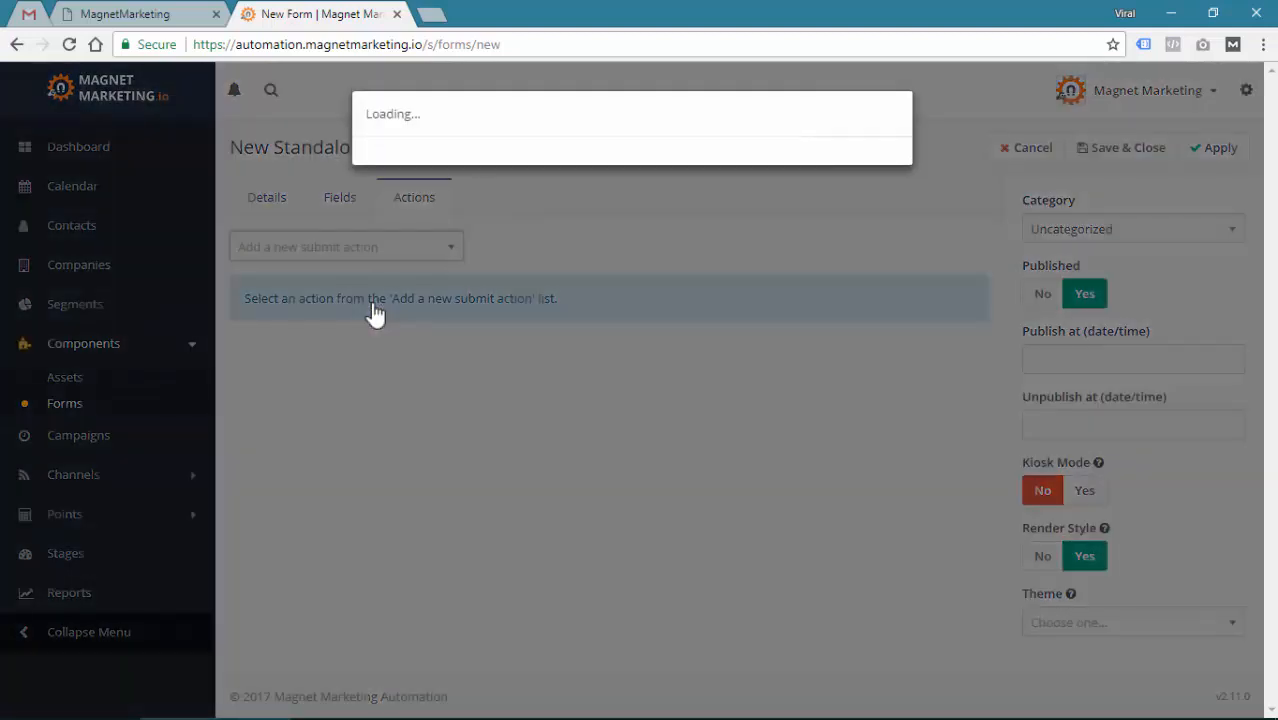
{"action": "left_click", "coordinate": [410, 176]}
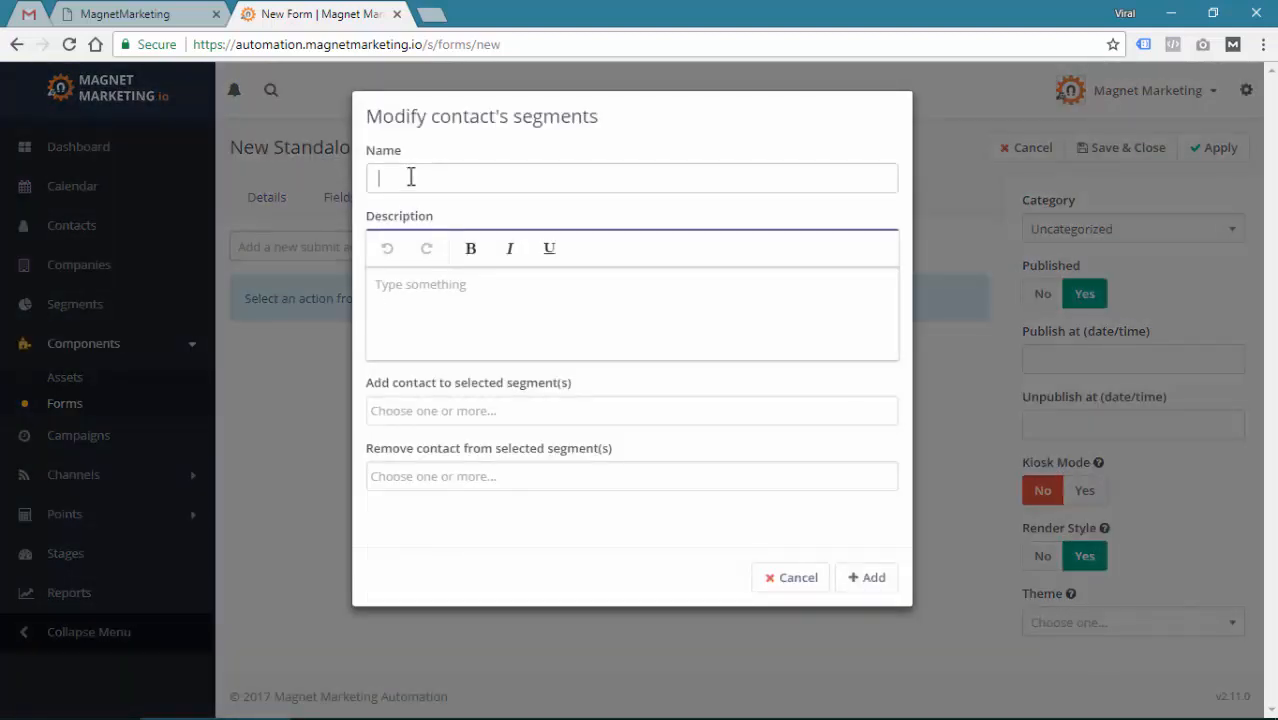
{"action": "type", "text": "Add"}
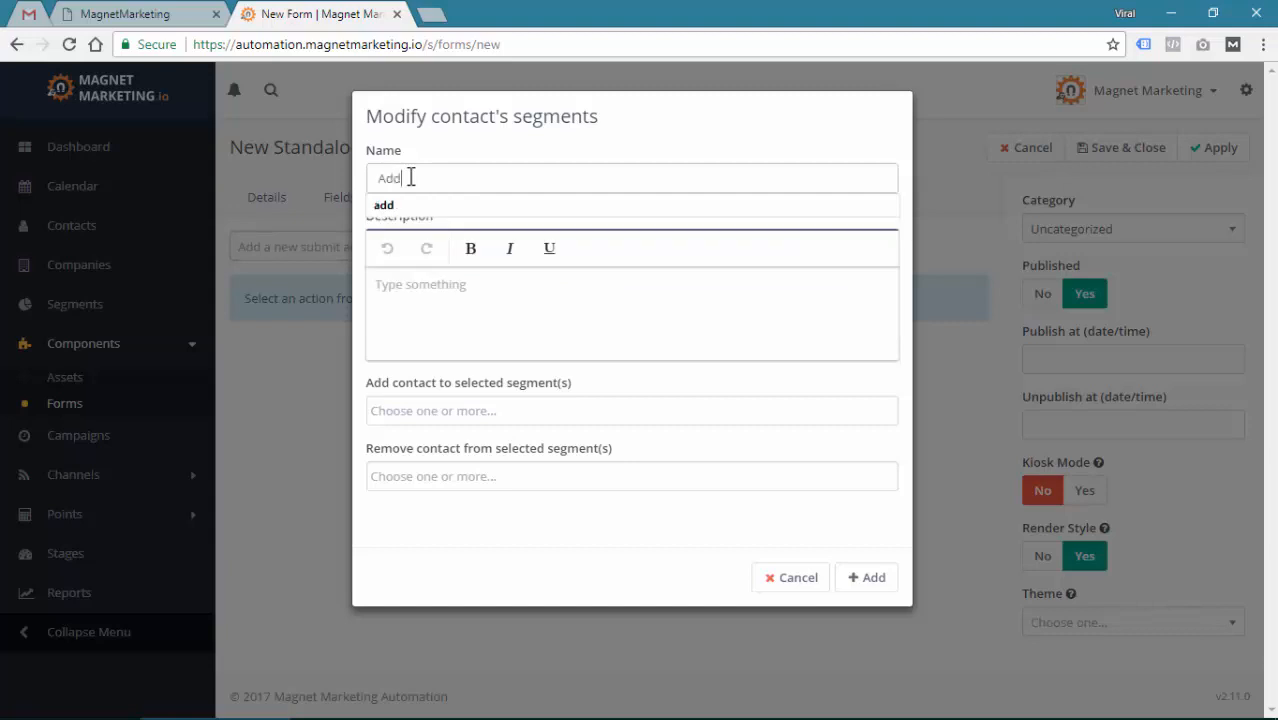
{"action": "type", "text": " to Training S"}
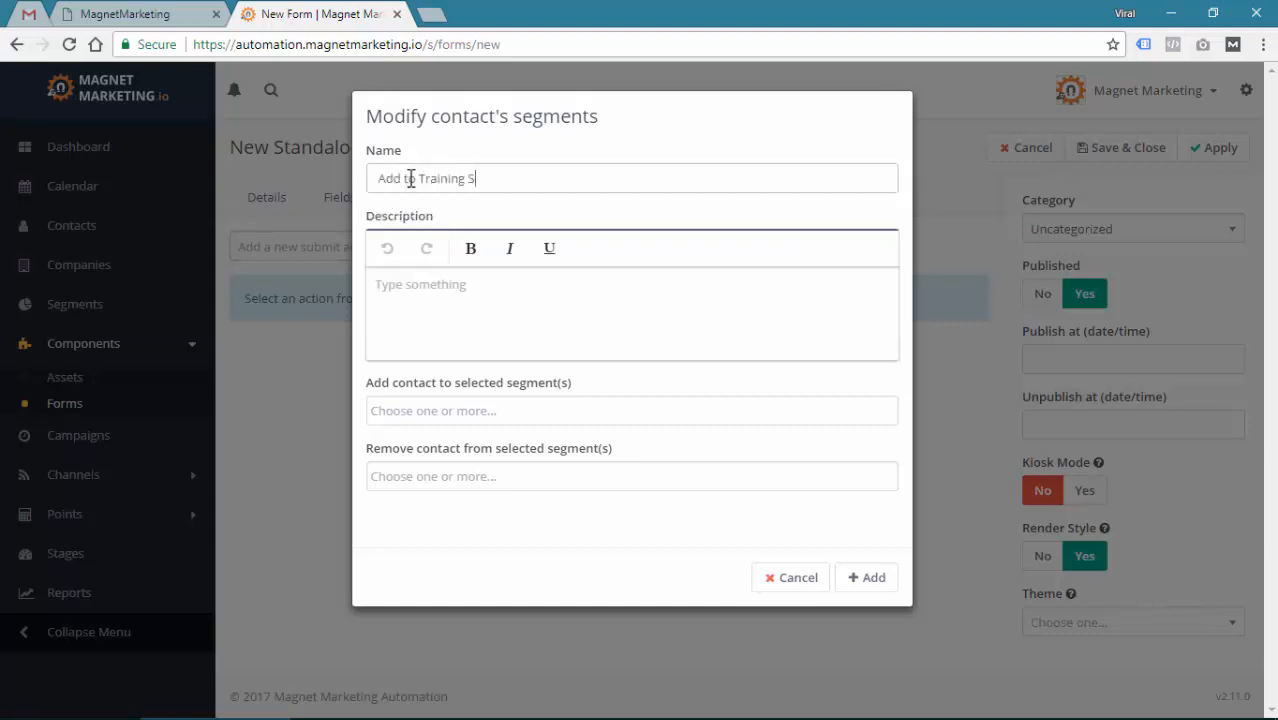
{"action": "type", "text": "egment"}
{"action": "left_click", "coordinate": [417, 405]}
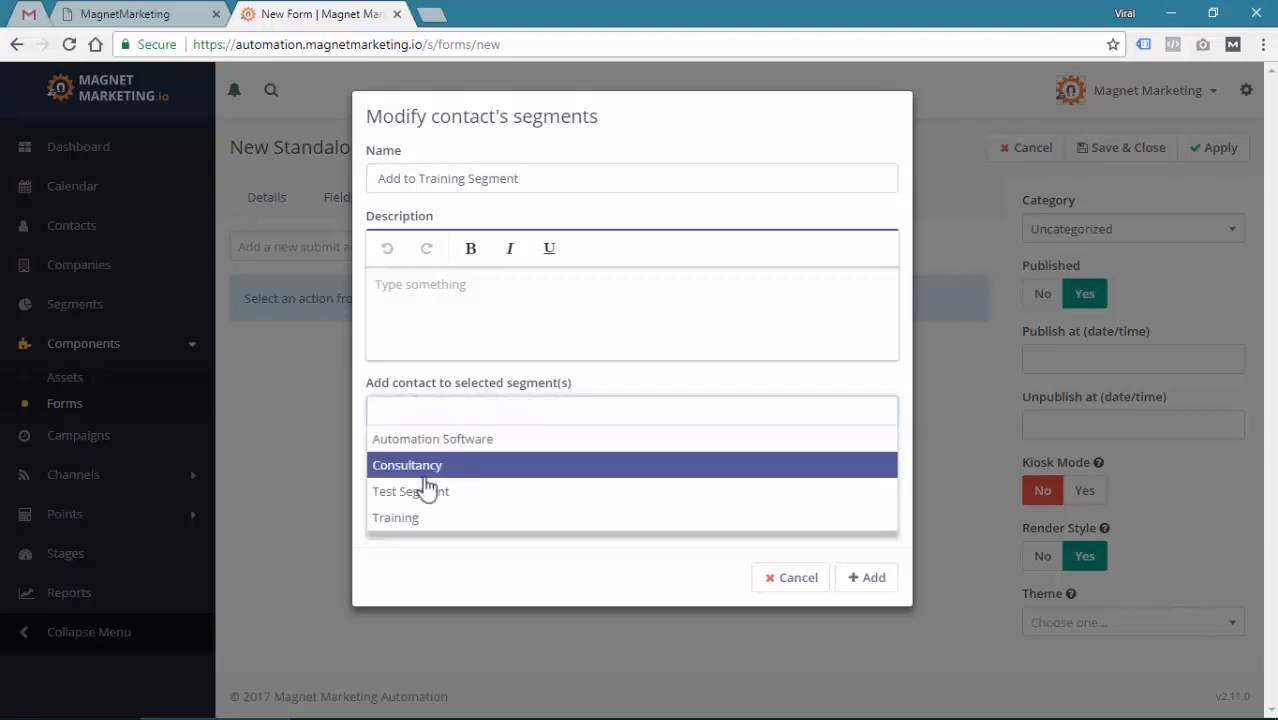
{"action": "left_click", "coordinate": [397, 518]}
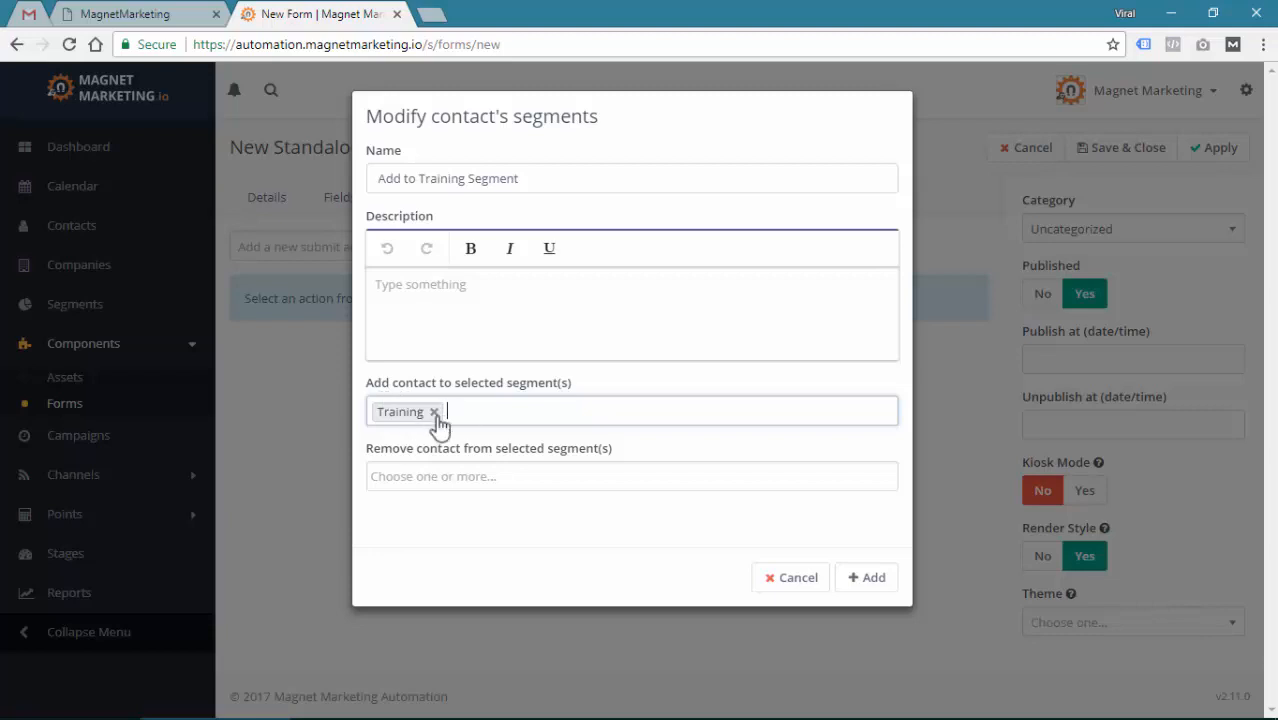
{"action": "left_click", "coordinate": [420, 476]}
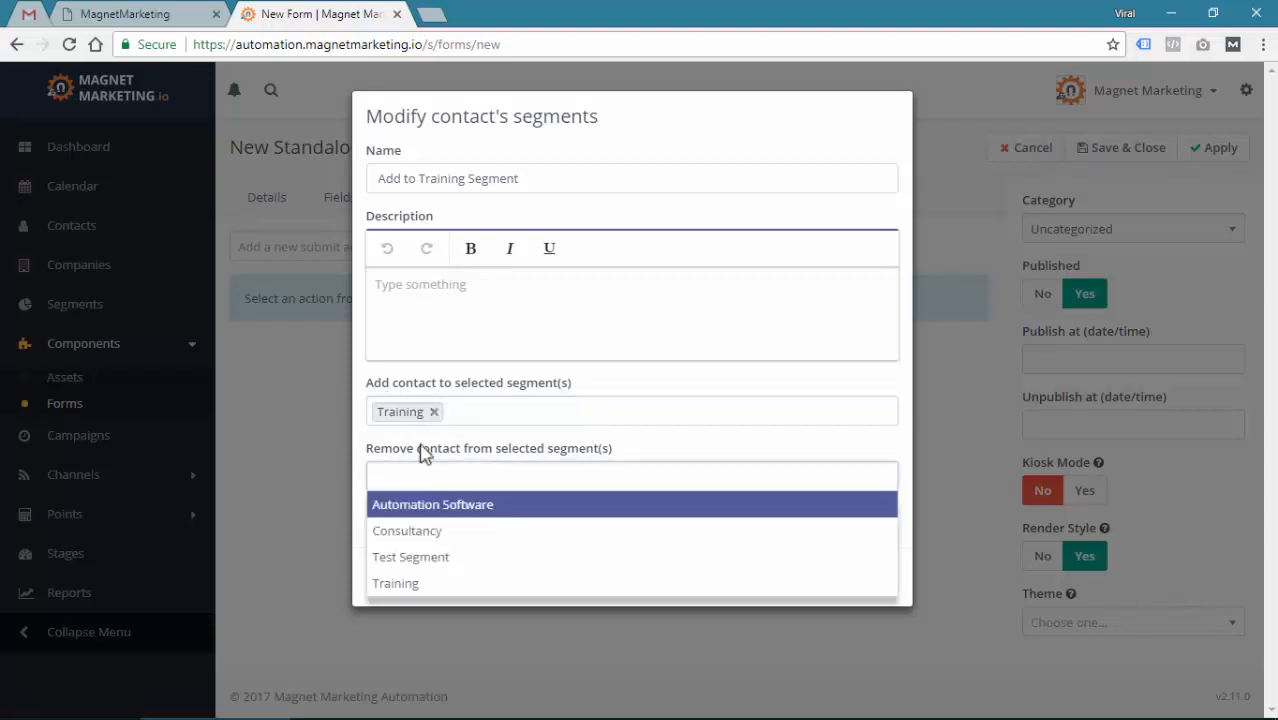
{"action": "left_click", "coordinate": [428, 320]}
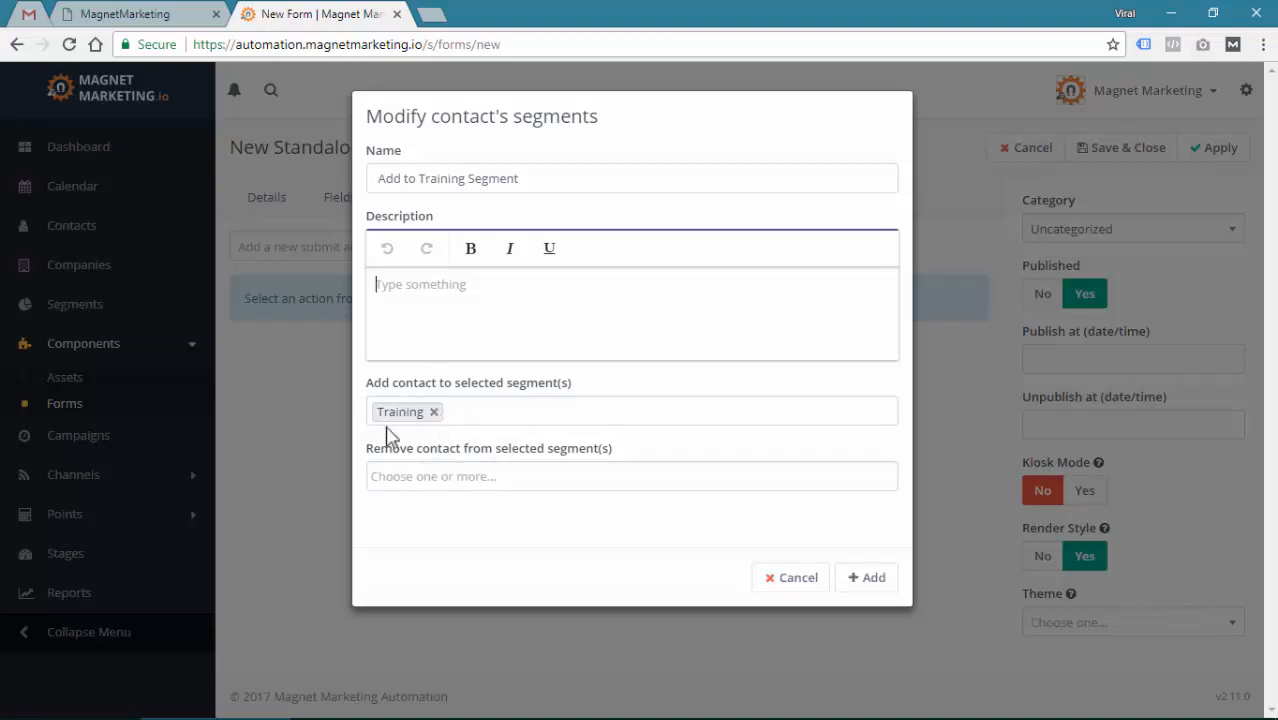
{"action": "left_click", "coordinate": [879, 581]}
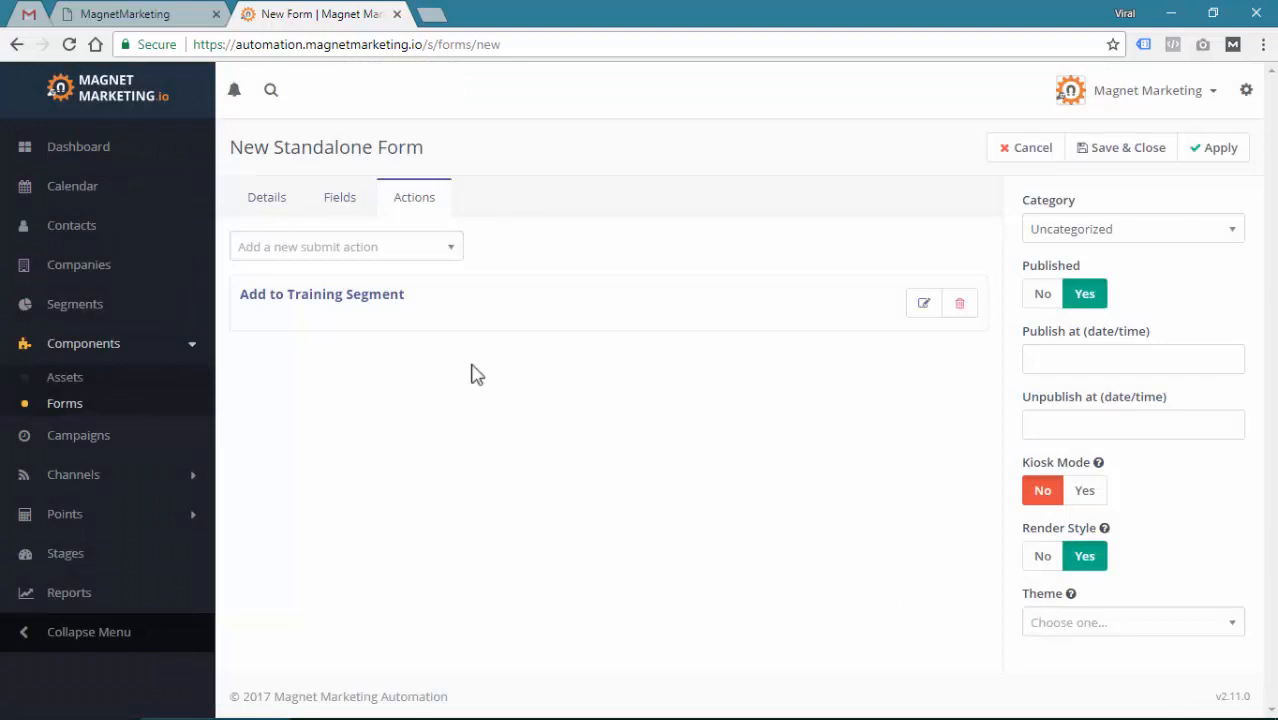
{"action": "left_click", "coordinate": [350, 252]}
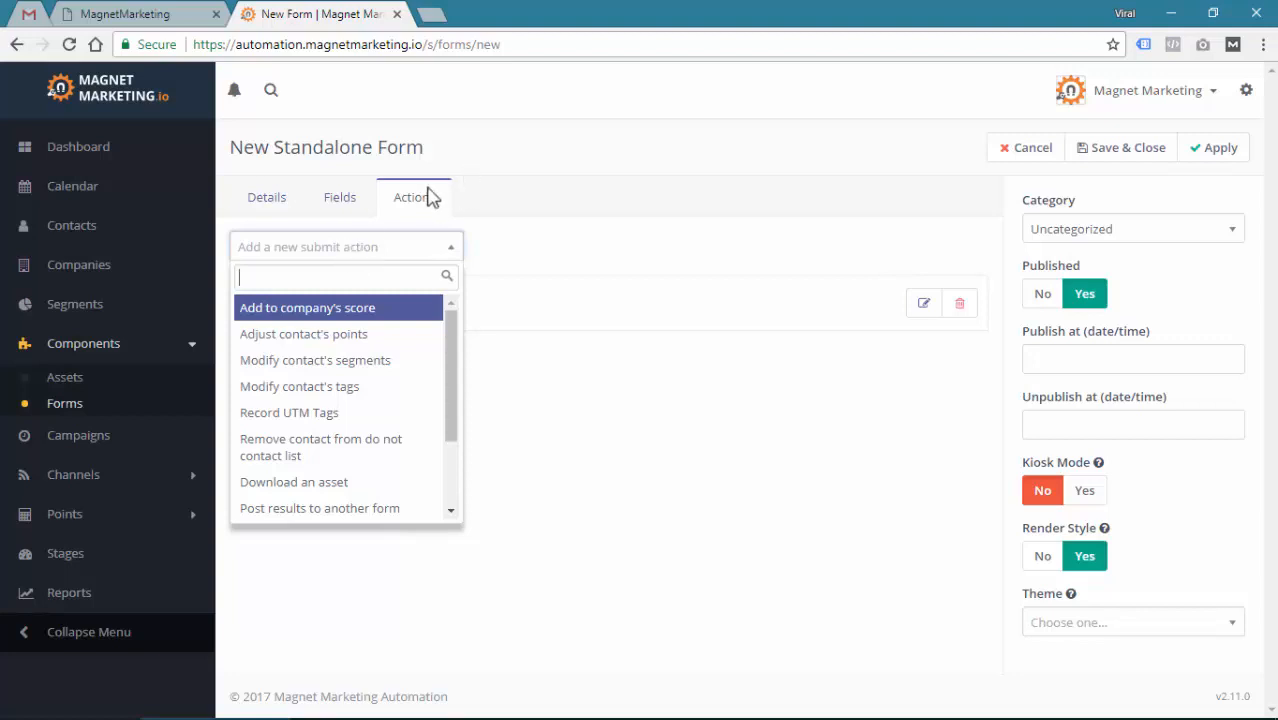
{"action": "type", "text": "tag"}
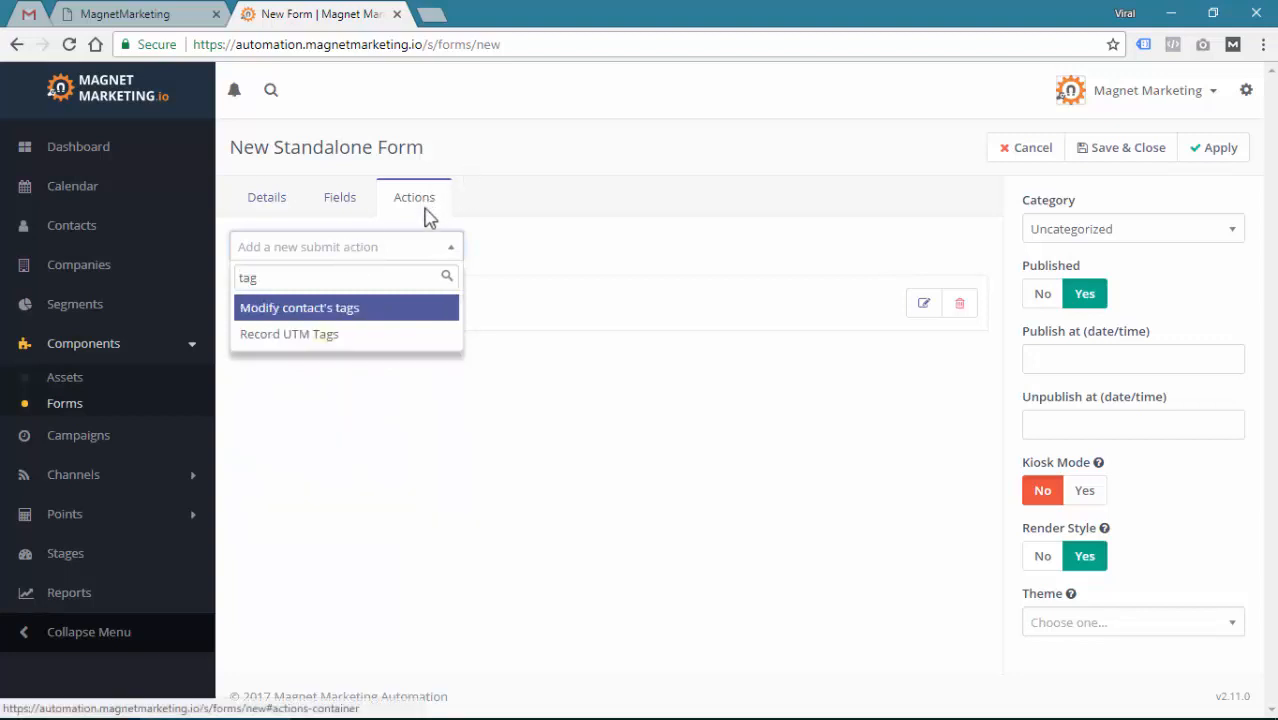
{"action": "left_click", "coordinate": [286, 314]}
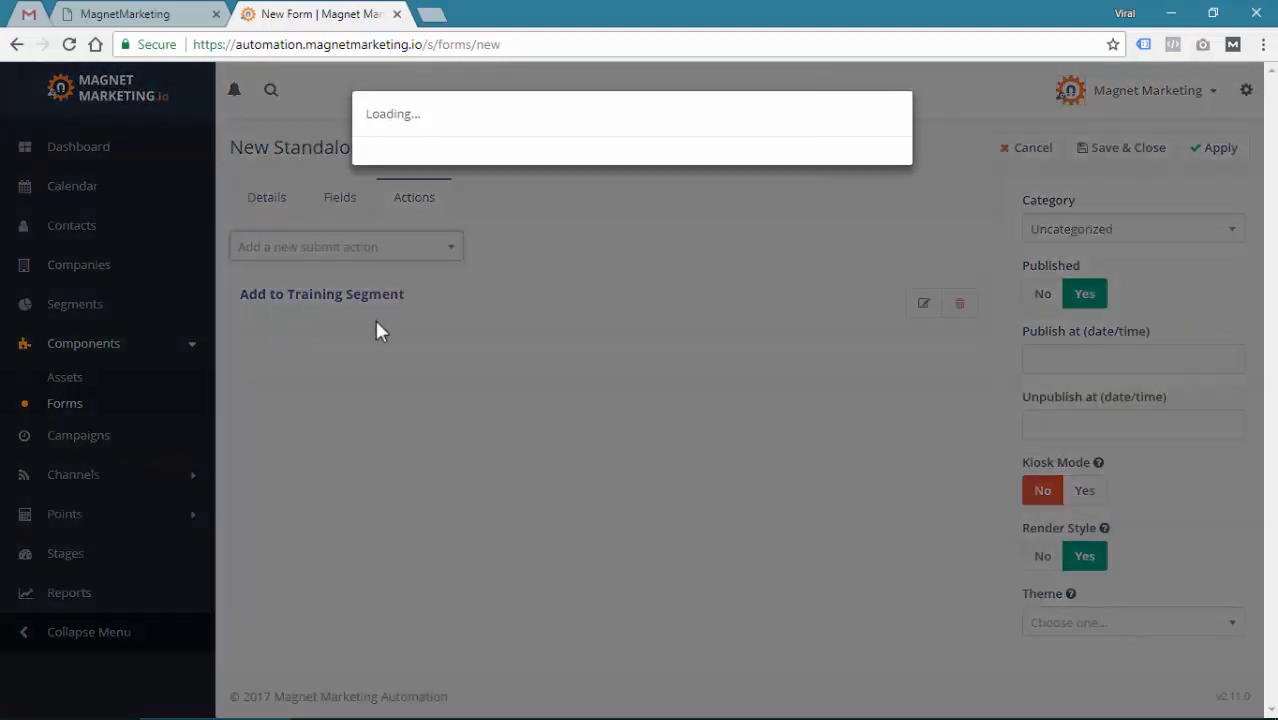
{"action": "left_click", "coordinate": [403, 411]}
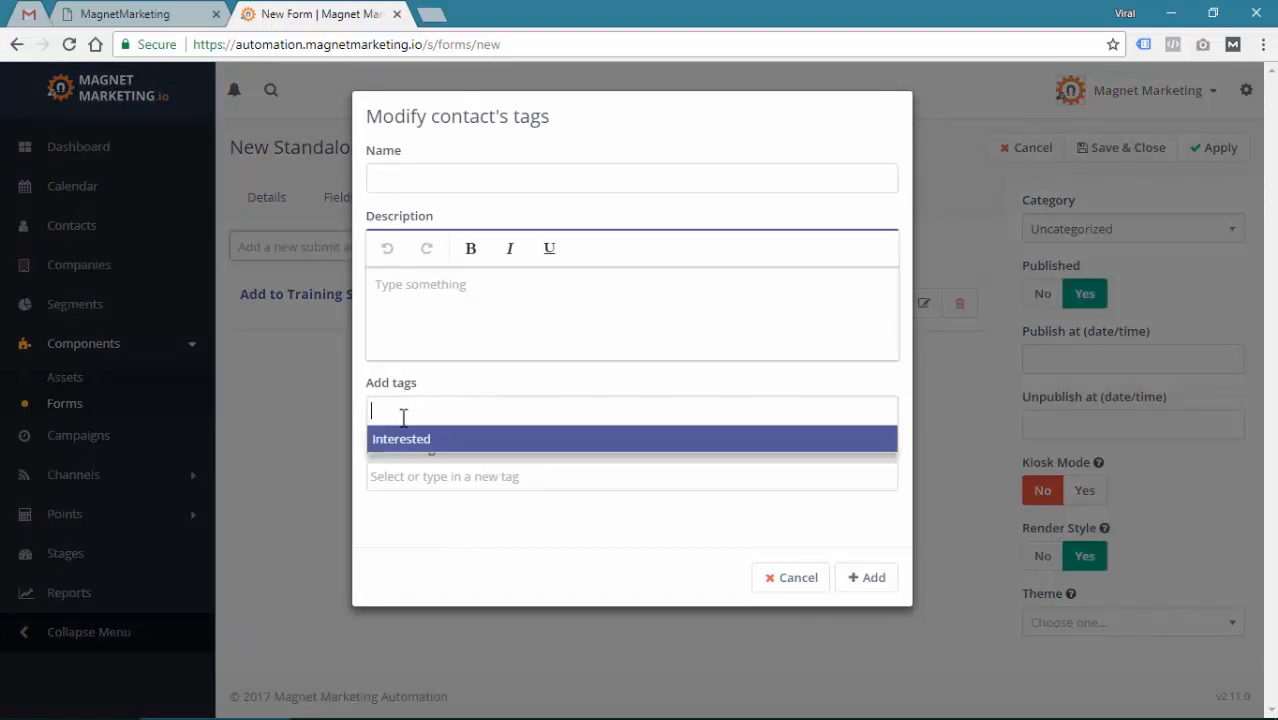
{"action": "left_click", "coordinate": [408, 475]}
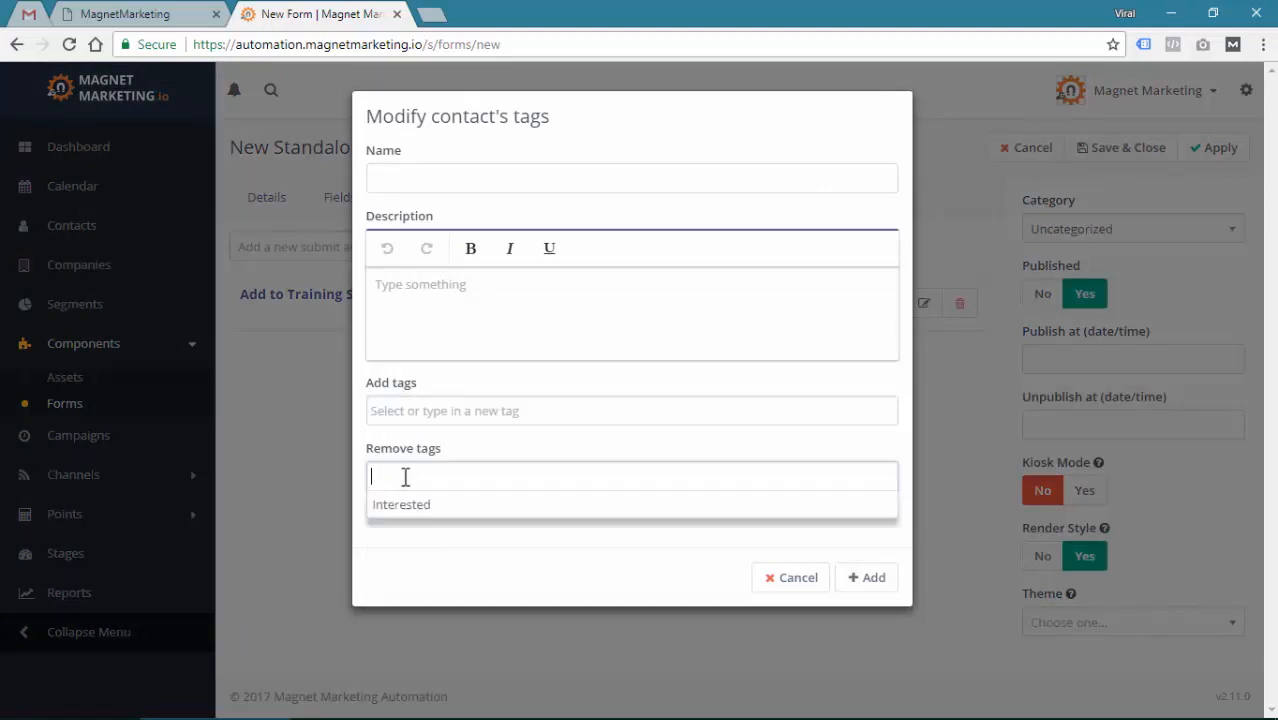
{"action": "left_click", "coordinate": [774, 580]}
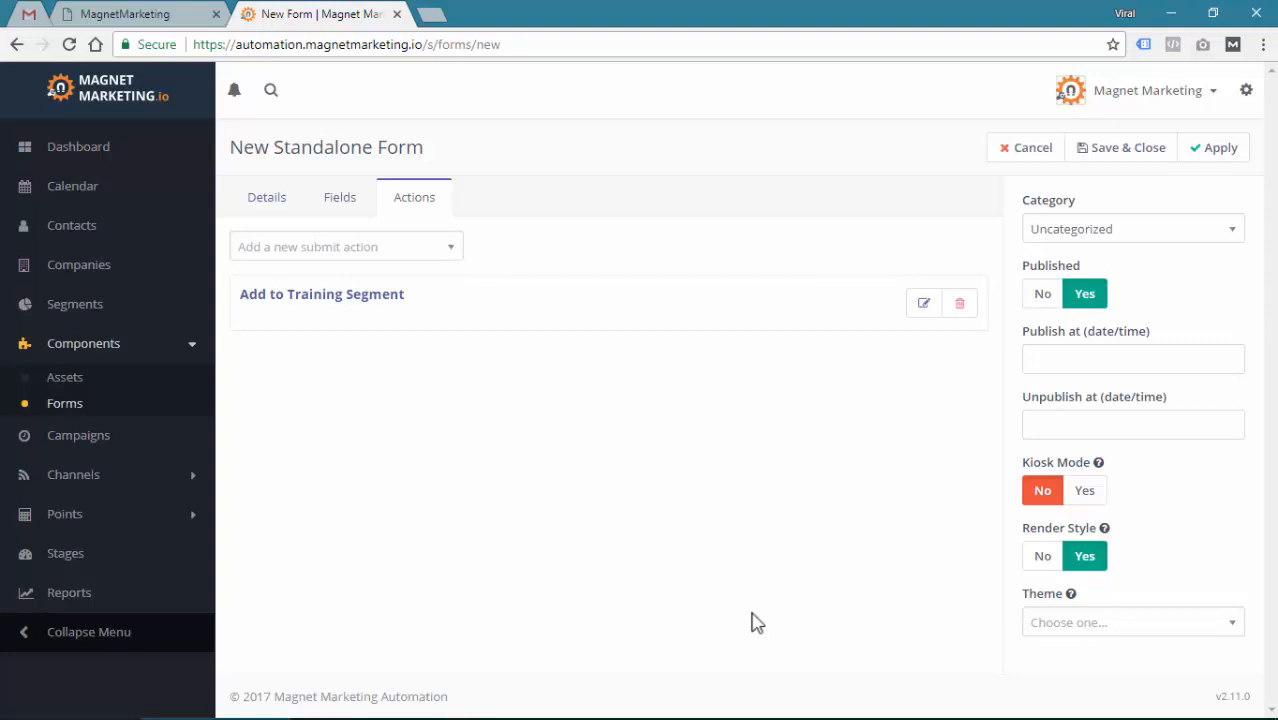
{"action": "left_click", "coordinate": [412, 246]}
Add a 'Send email to user' submit action named 'New Form Submitted'
{"action": "type", "text": "e"}
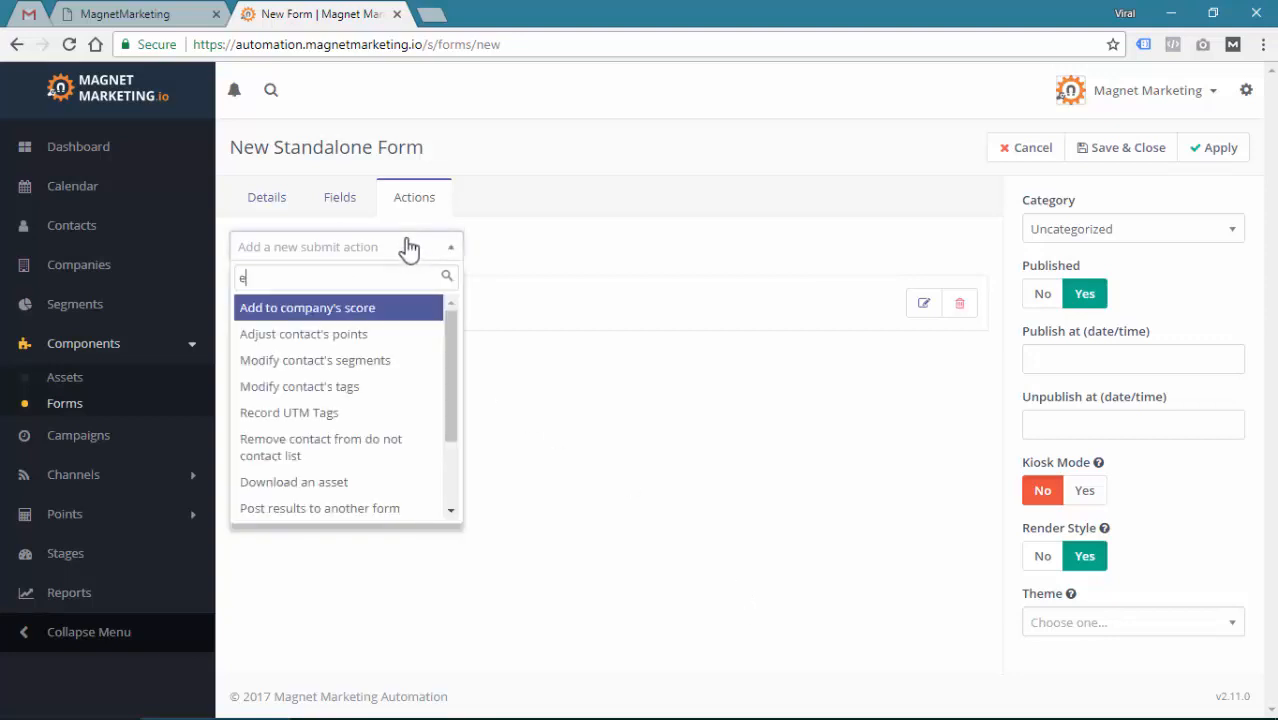
{"action": "type", "text": "mail"}
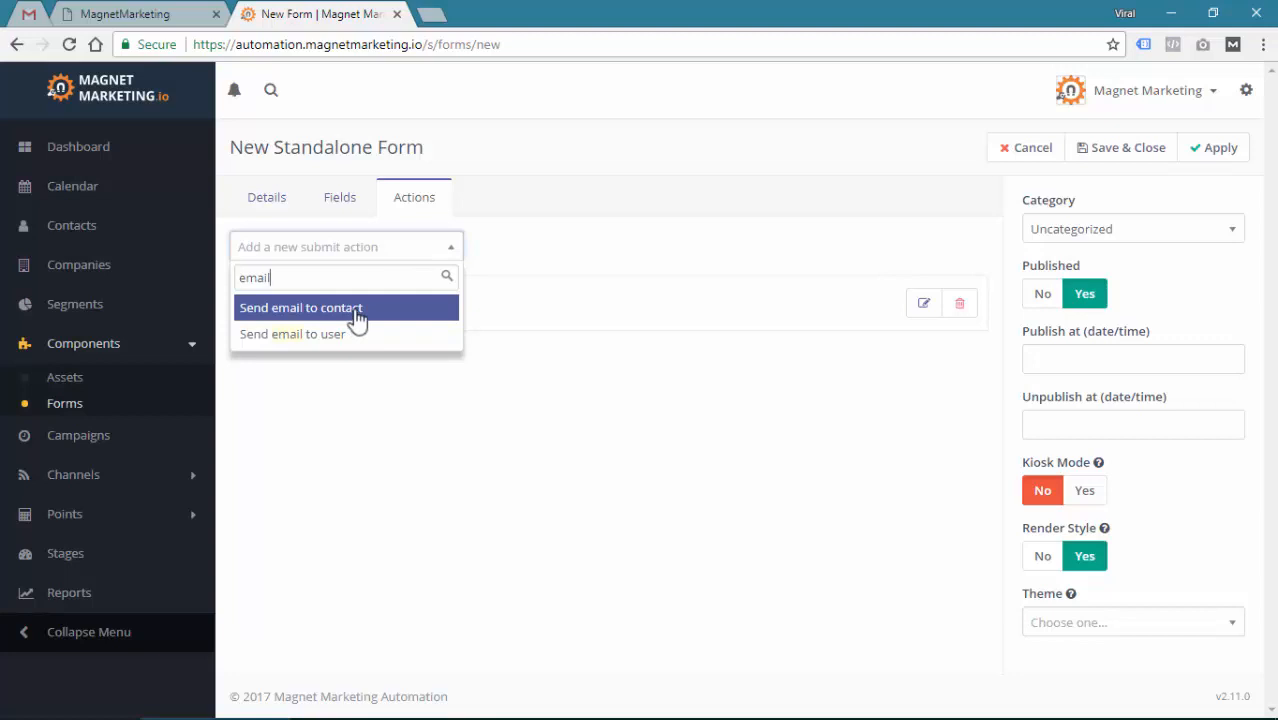
{"action": "left_click", "coordinate": [322, 340]}
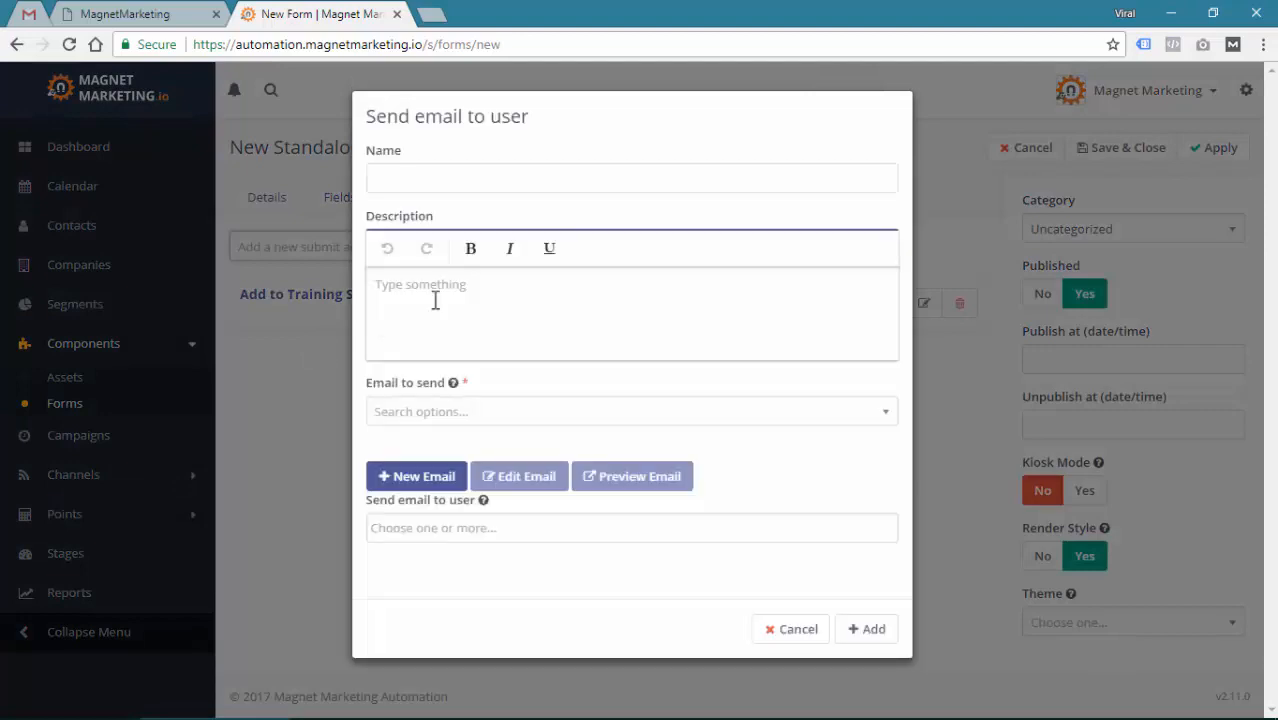
{"action": "left_click", "coordinate": [539, 178]}
{"action": "type", "text": "New For"}
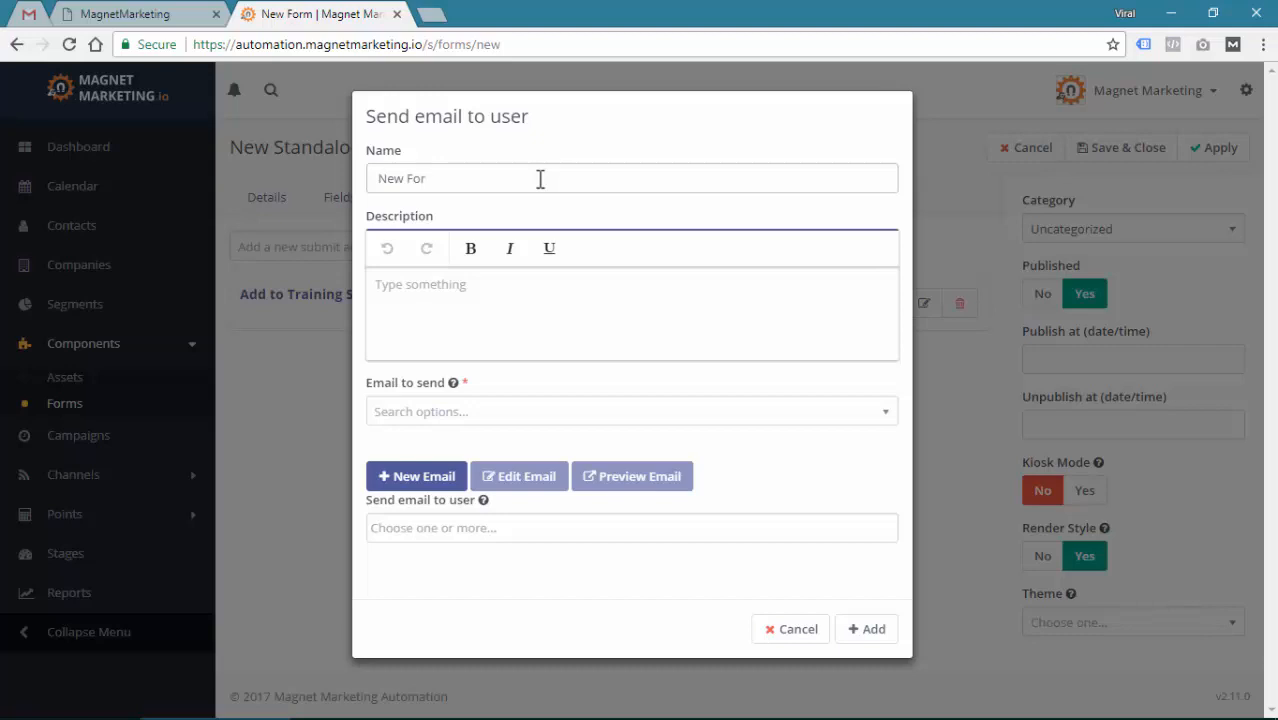
{"action": "type", "text": "m Submitted"}
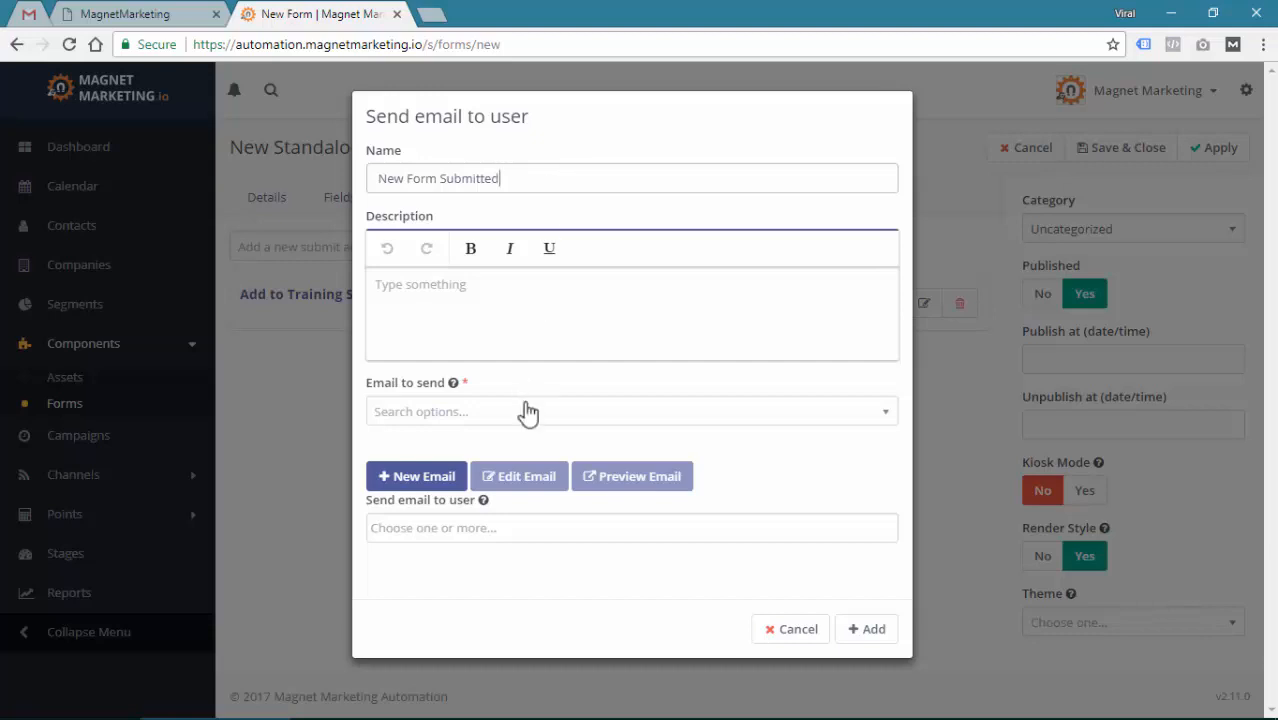
Check the existing emails list without picking one, then start a new email for the action
{"action": "left_click", "coordinate": [440, 418]}
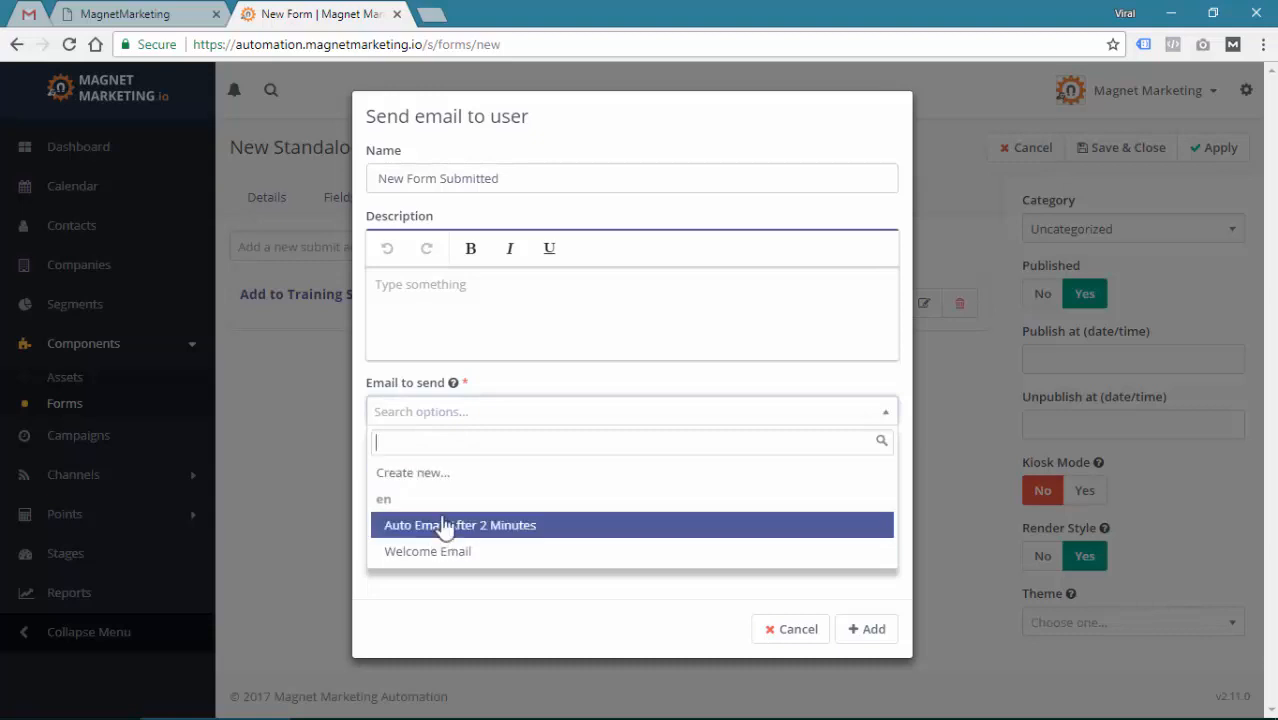
{"action": "left_click", "coordinate": [470, 418]}
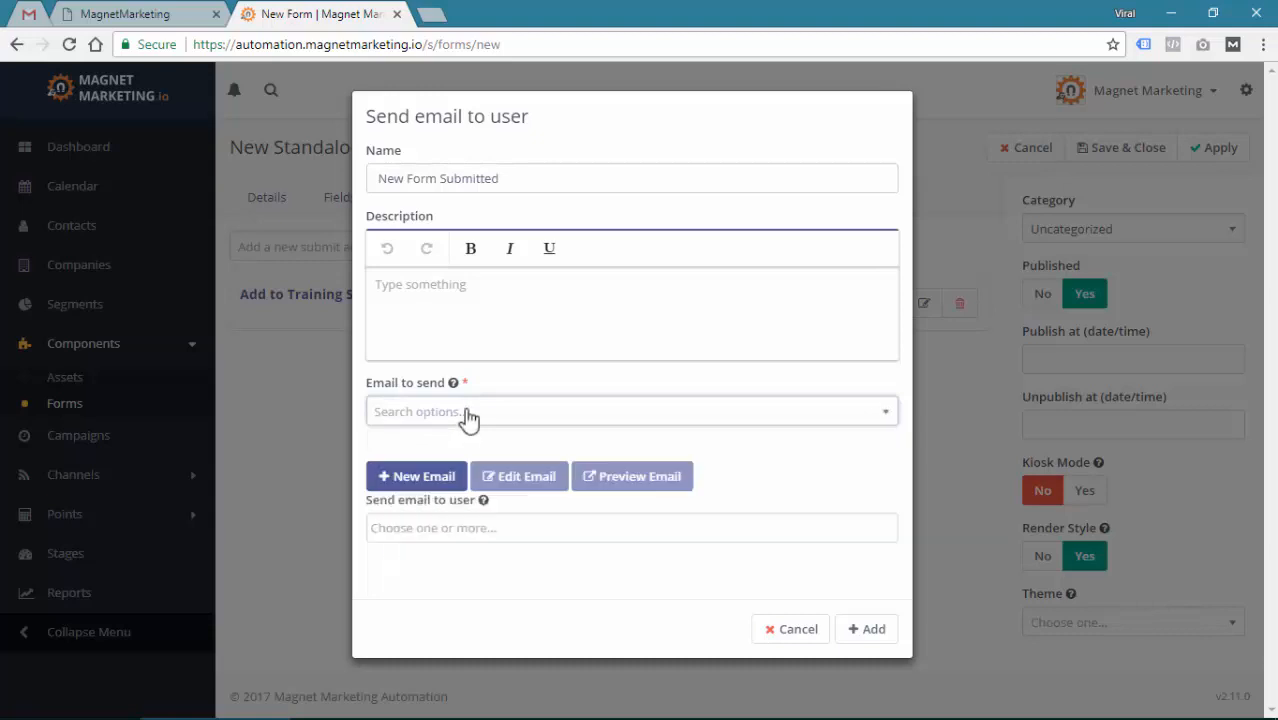
{"action": "left_click", "coordinate": [416, 484]}
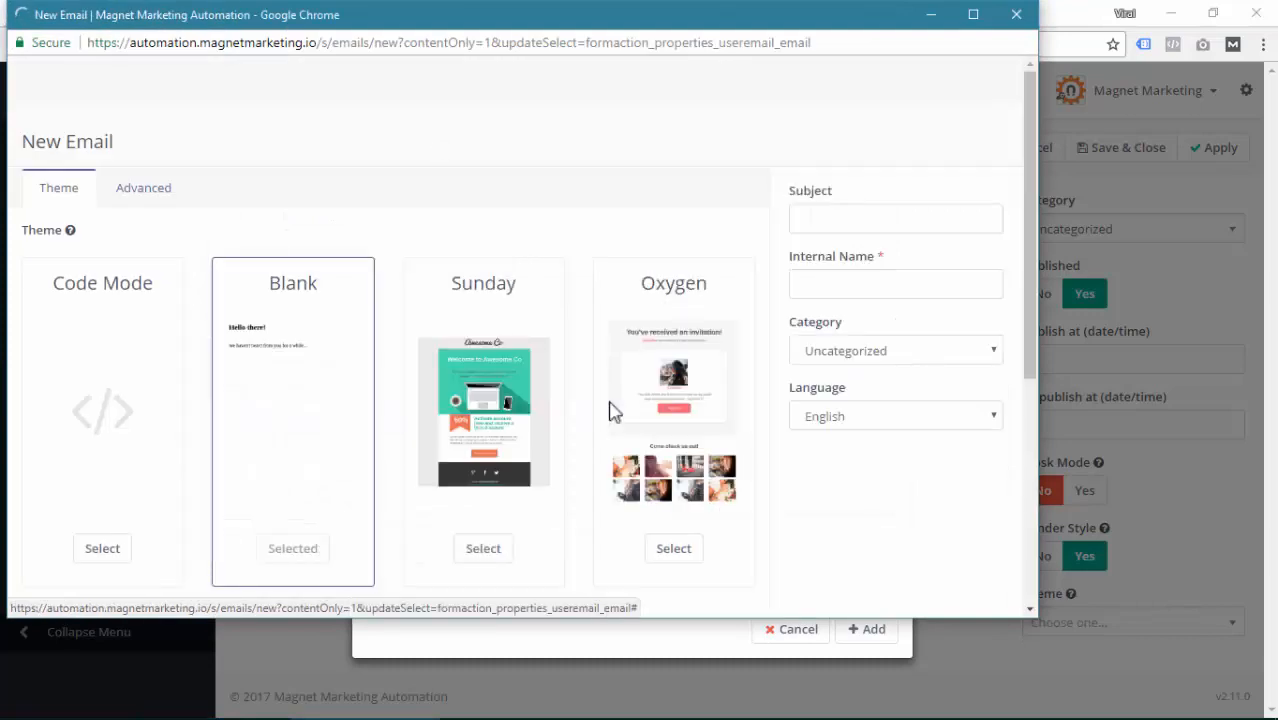
Set subject and internal name to 'New Form Submission from Training', then show the Advanced settings maximized
{"action": "left_click", "coordinate": [812, 222]}
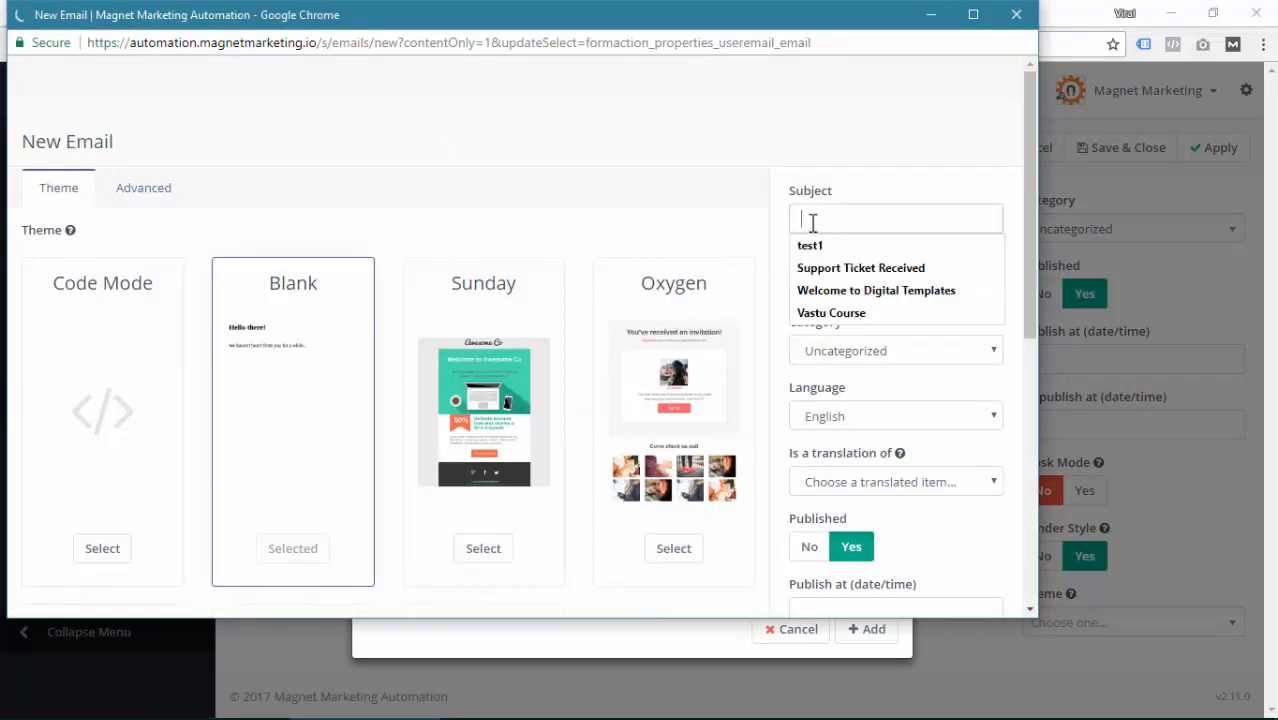
{"action": "type", "text": "New "}
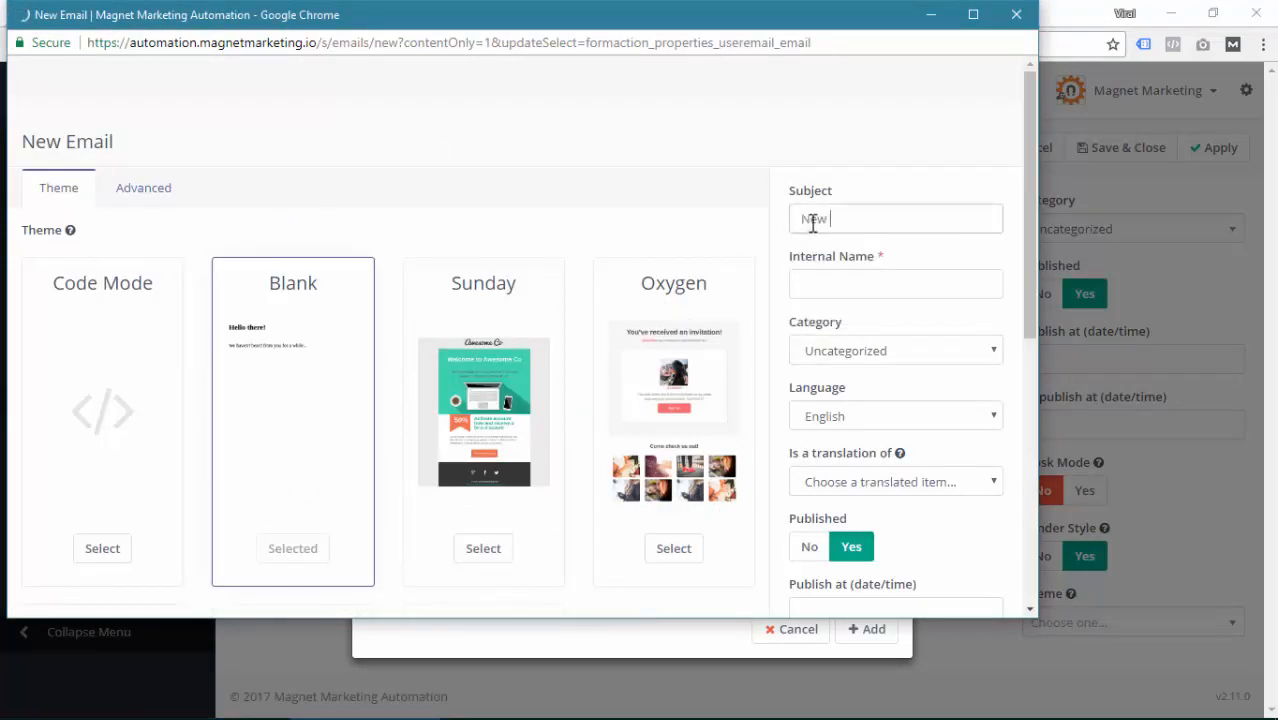
{"action": "type", "text": "Form Submission f"}
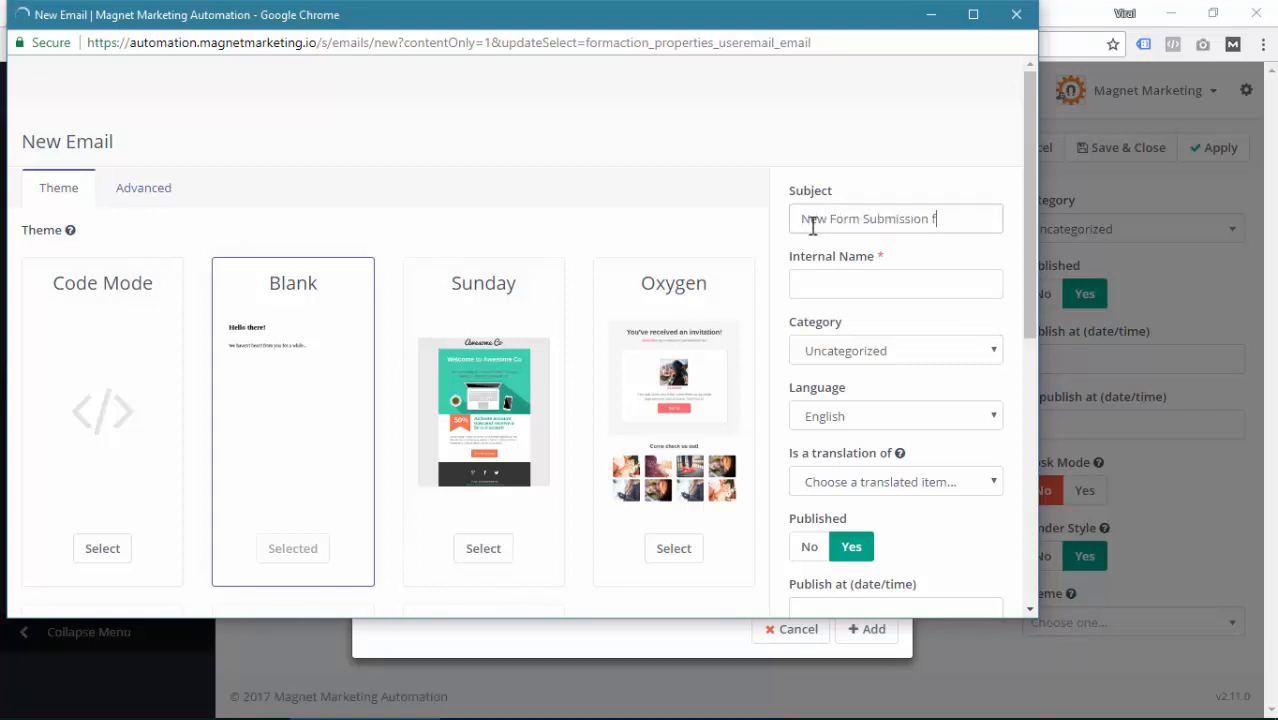
{"action": "type", "text": "rom Training"}
{"action": "key", "text": "ctrl+a"}
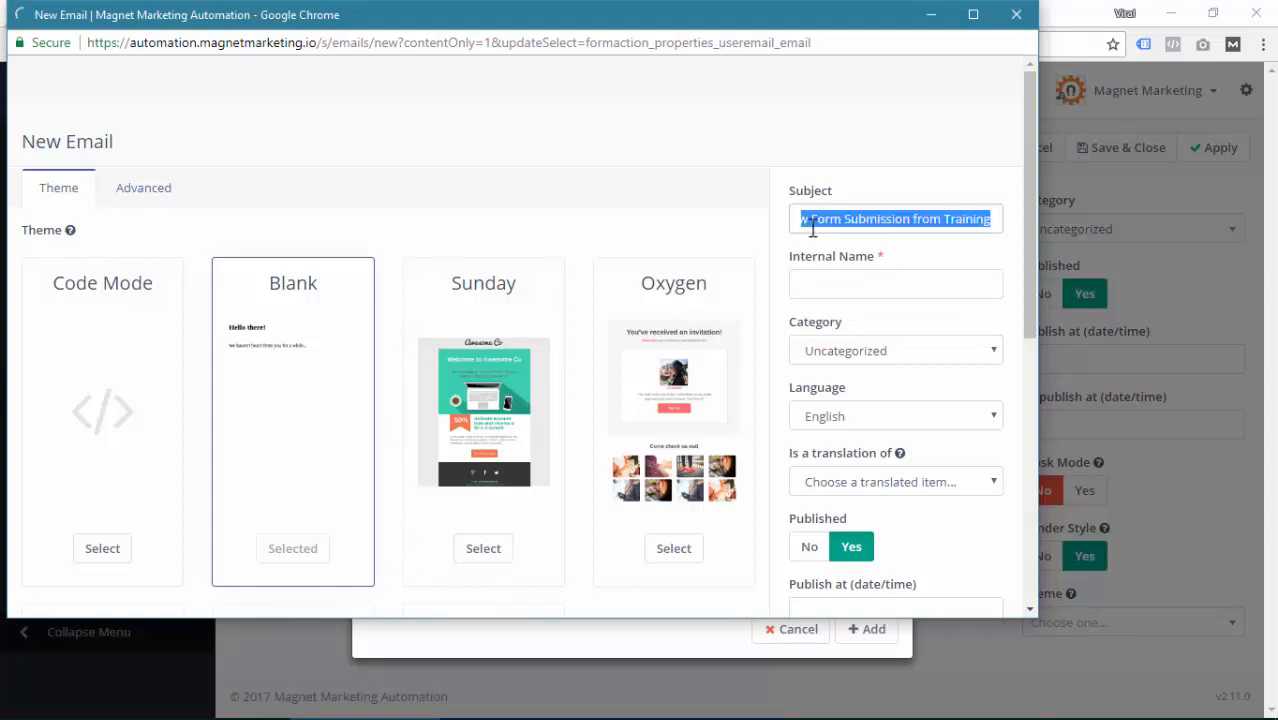
{"action": "key", "text": "ctrl+c"}
{"action": "left_click", "coordinate": [936, 279]}
{"action": "key", "text": "ctrl+v"}
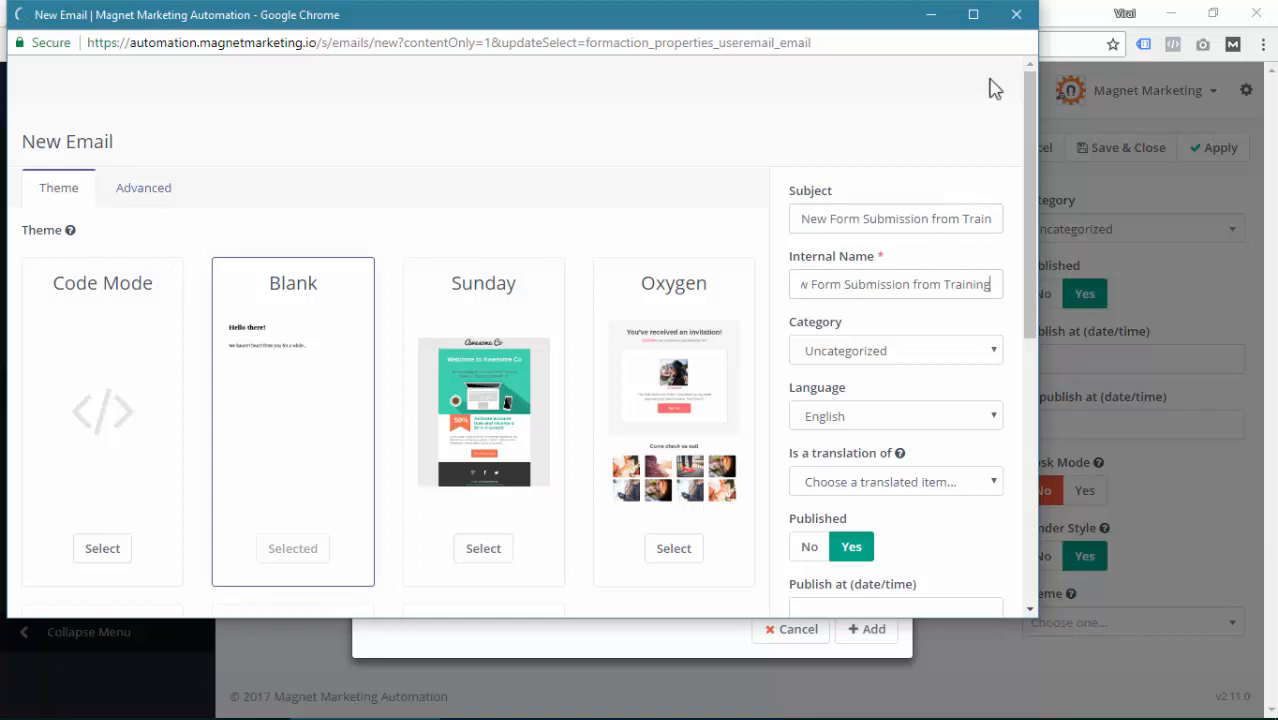
{"action": "left_click", "coordinate": [973, 14]}
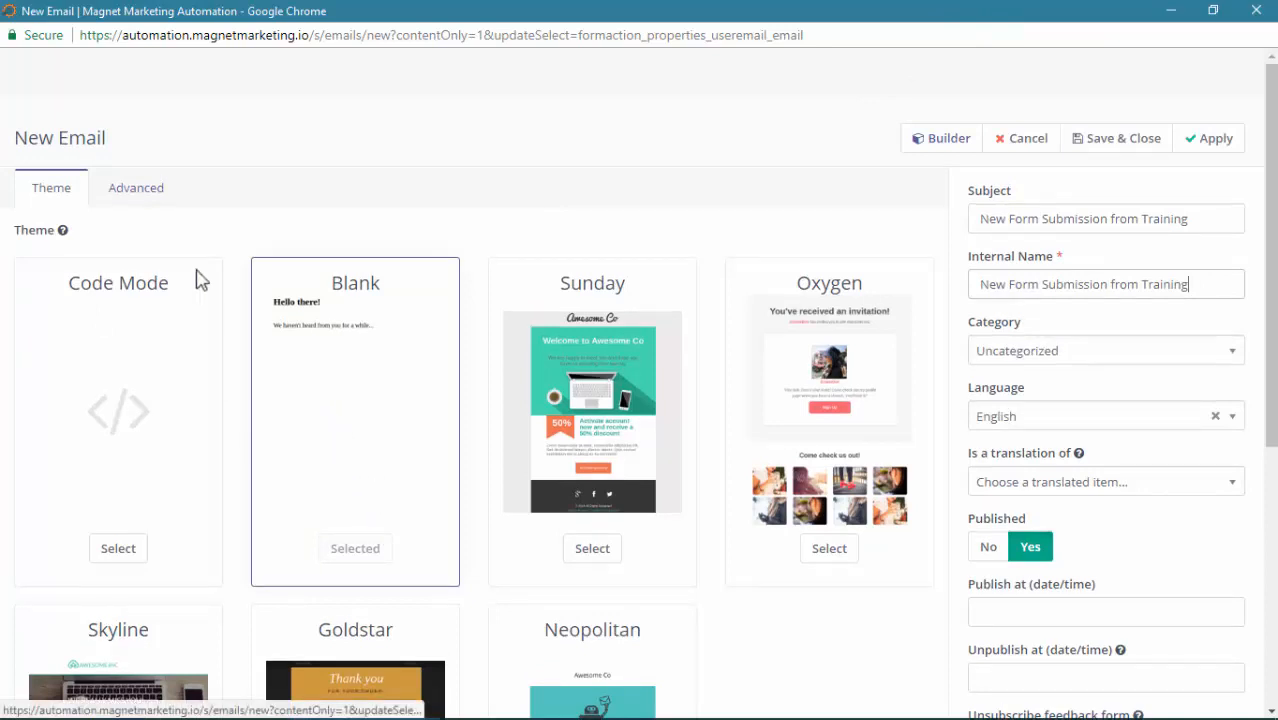
{"action": "left_click", "coordinate": [125, 198]}
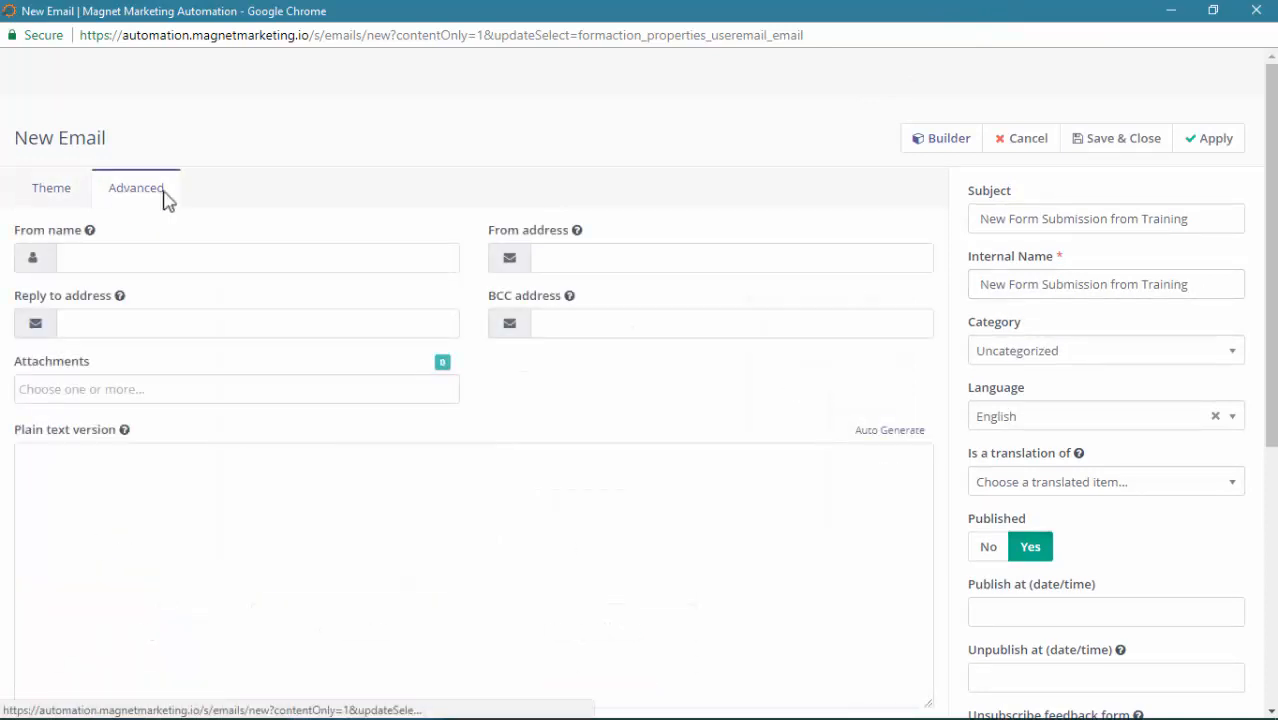
Set the sender name to MagnetMarketing.io and pick the suggested support from address
{"action": "left_click", "coordinate": [165, 255]}
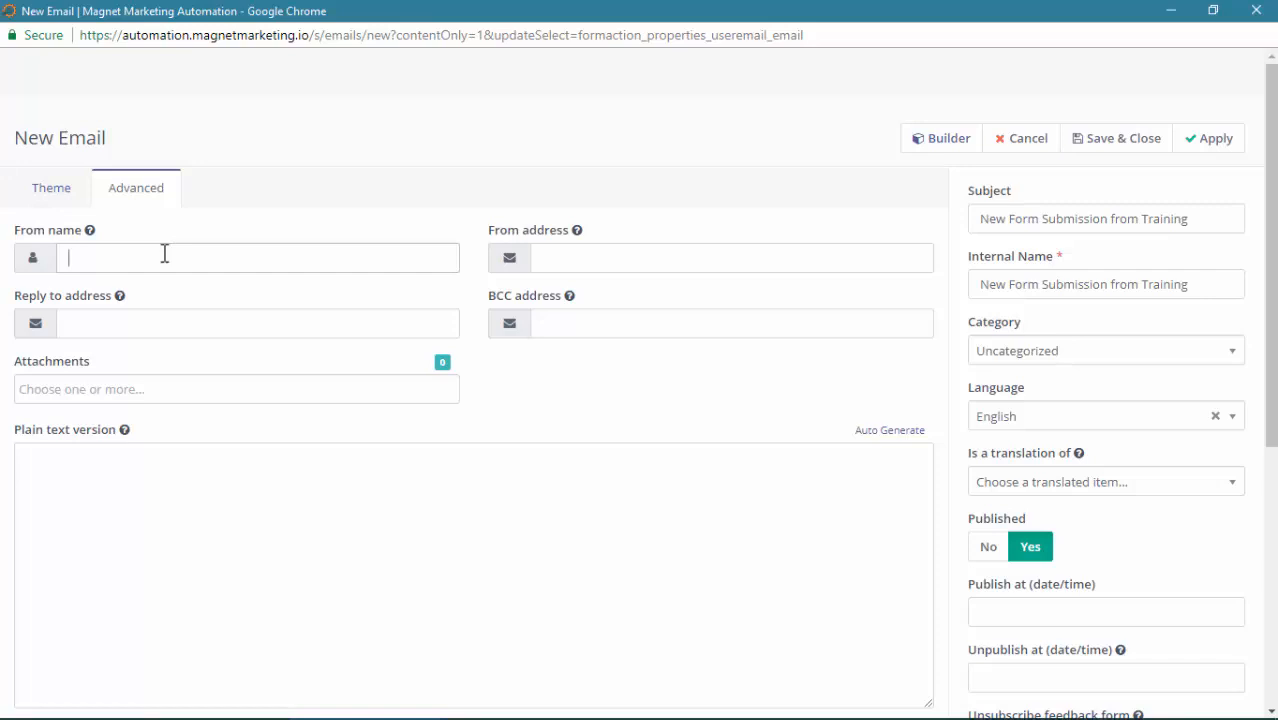
{"action": "left_click", "coordinate": [146, 258]}
{"action": "type", "text": "Magnet"}
{"action": "key", "text": "Down"}
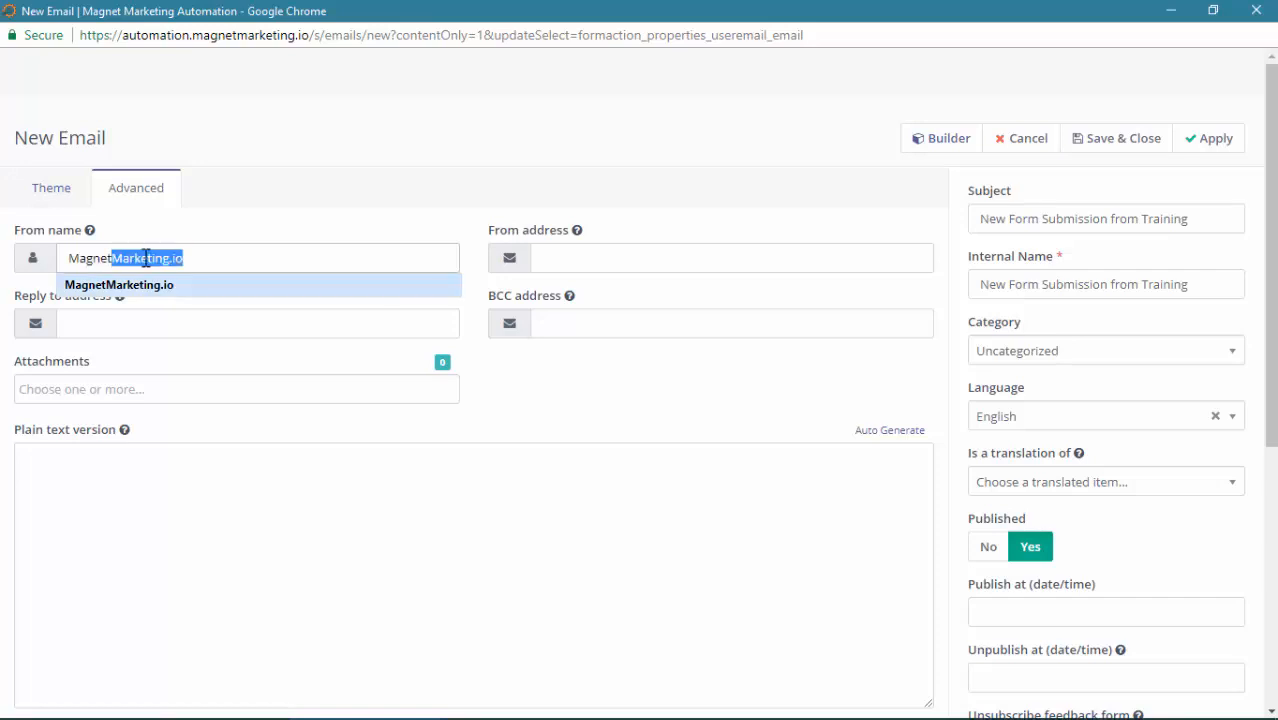
{"action": "key", "text": "Tab"}
{"action": "type", "text": "suppo"}
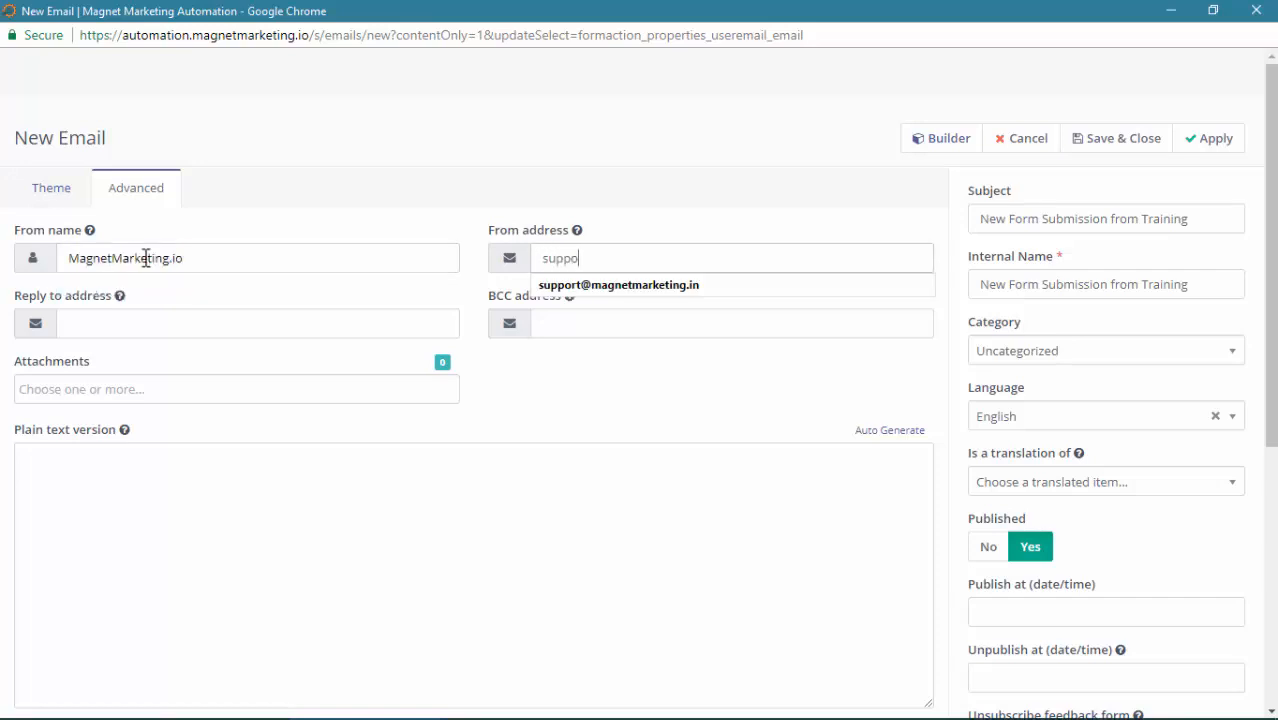
{"action": "key", "text": "Down"}
{"action": "key", "text": "End"}
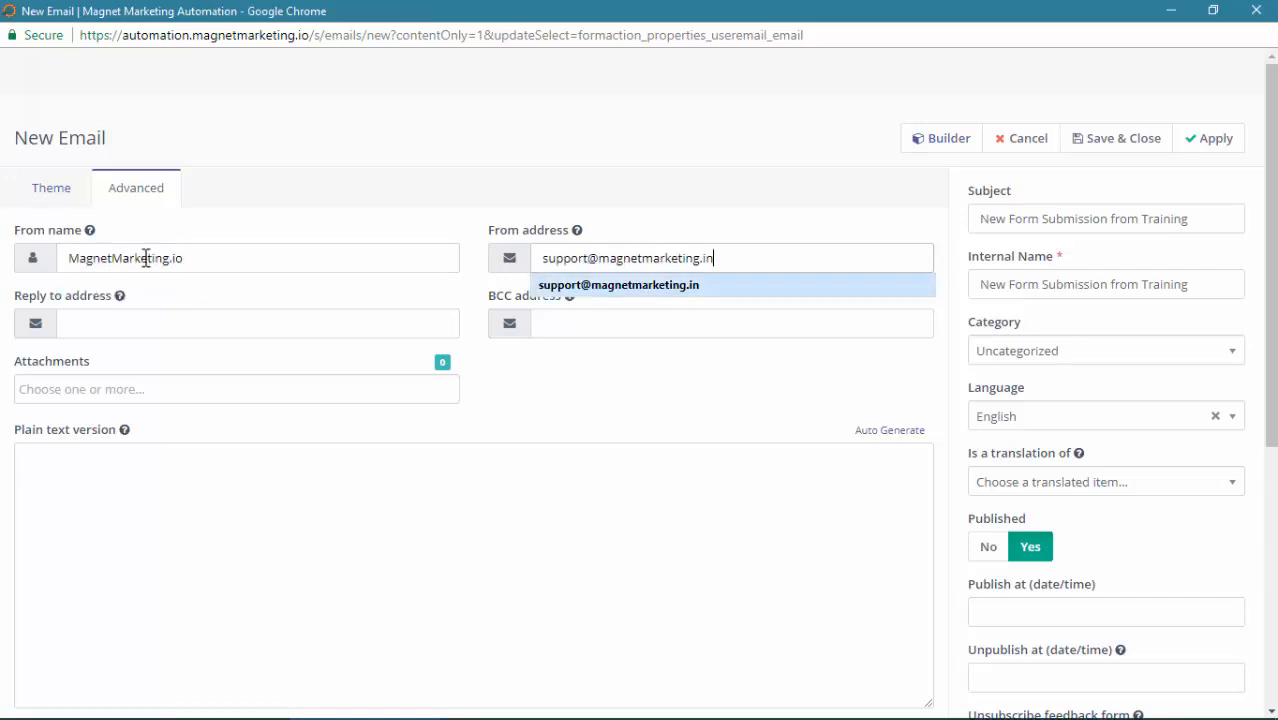
{"action": "key", "text": "BackSpace"}
{"action": "type", "text": "o"}
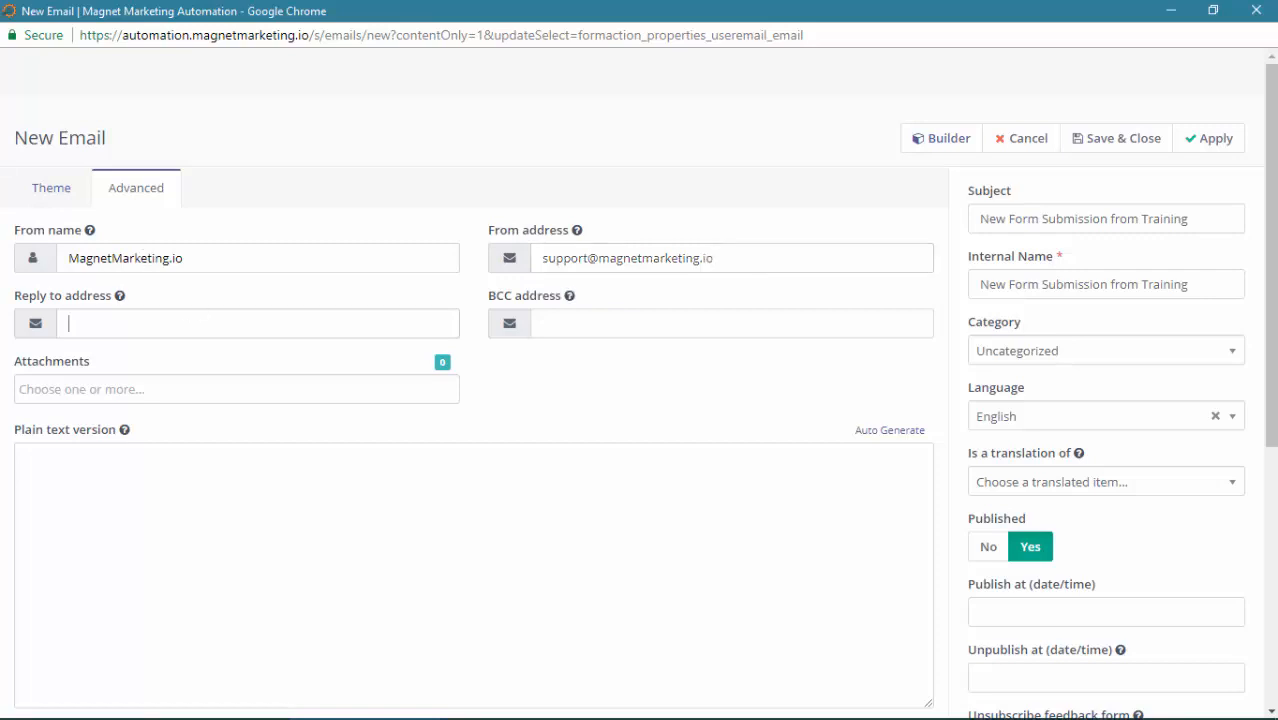
Copy the from address into Reply to address, then view the theme gallery with Blank selected
{"action": "left_click_drag", "start_coordinate": [770, 254], "coordinate": [365, 337]}
{"action": "left_click", "coordinate": [269, 323]}
{"action": "key", "text": "ctrl+v"}
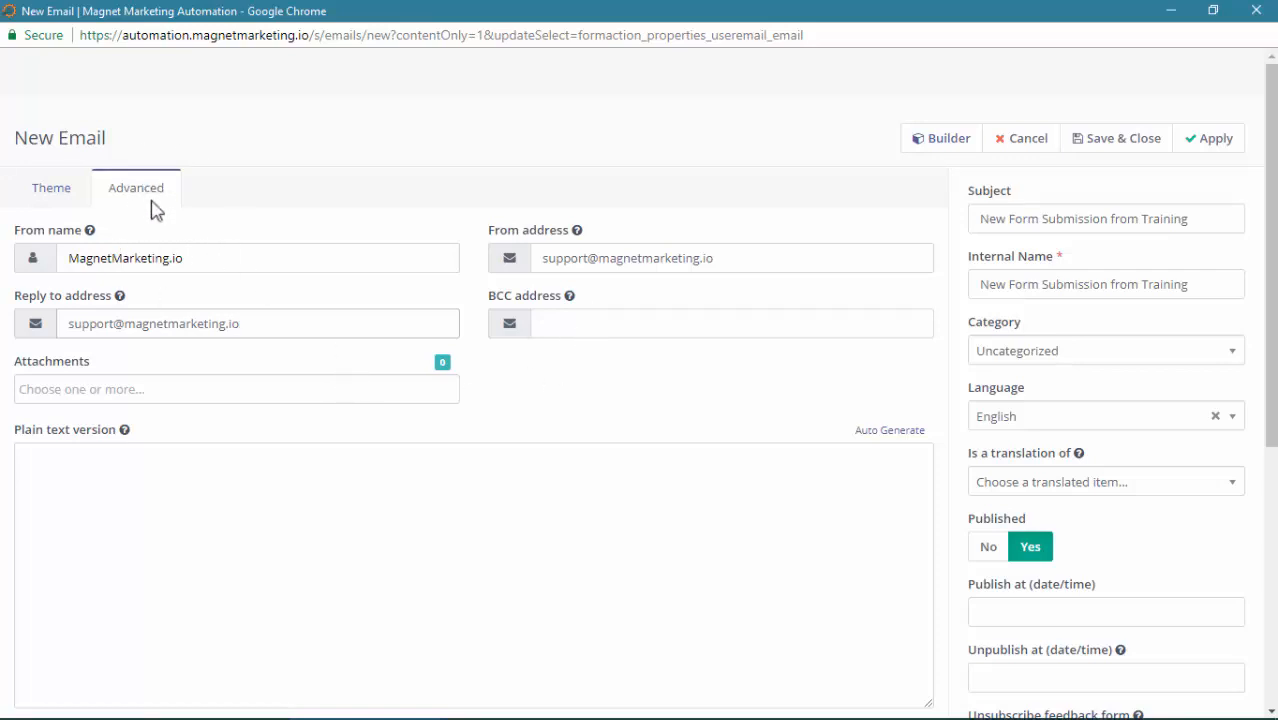
{"action": "left_click", "coordinate": [53, 197]}
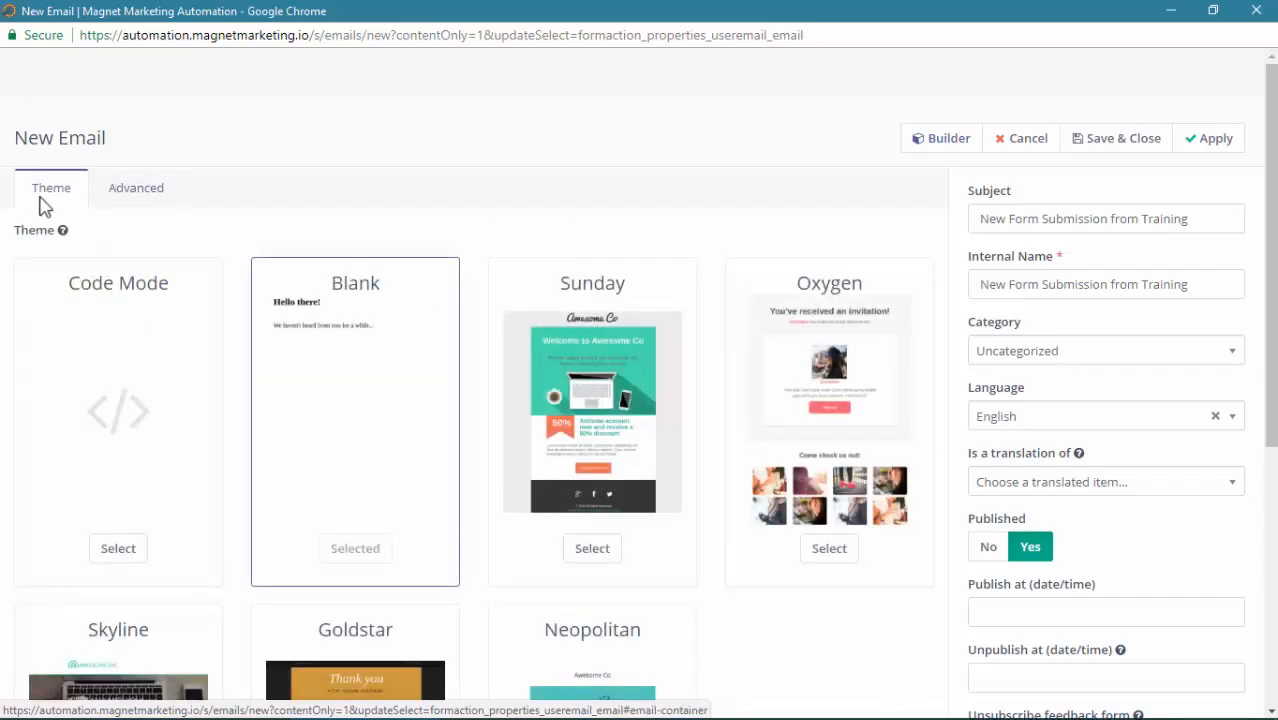
{"action": "scroll", "coordinate": [343, 328], "scroll_direction": "down", "scroll_amount": 2}
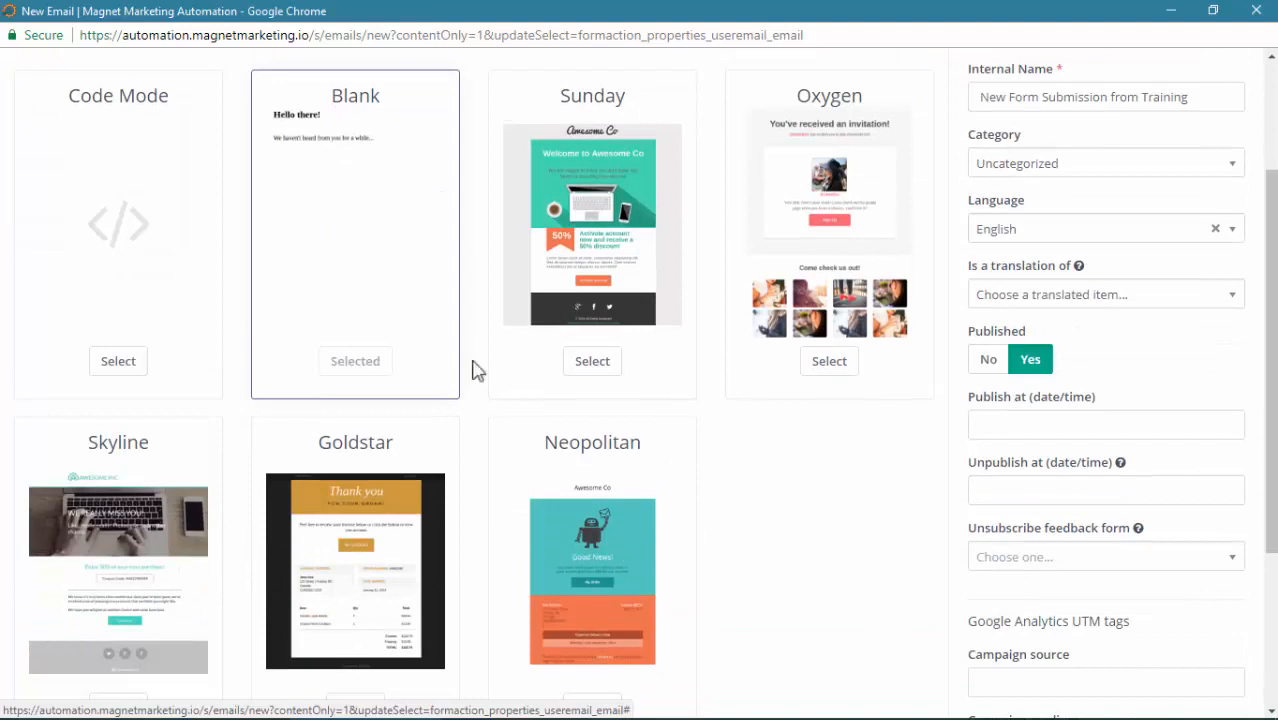
{"action": "scroll", "coordinate": [685, 471], "scroll_direction": "up", "scroll_amount": 2}
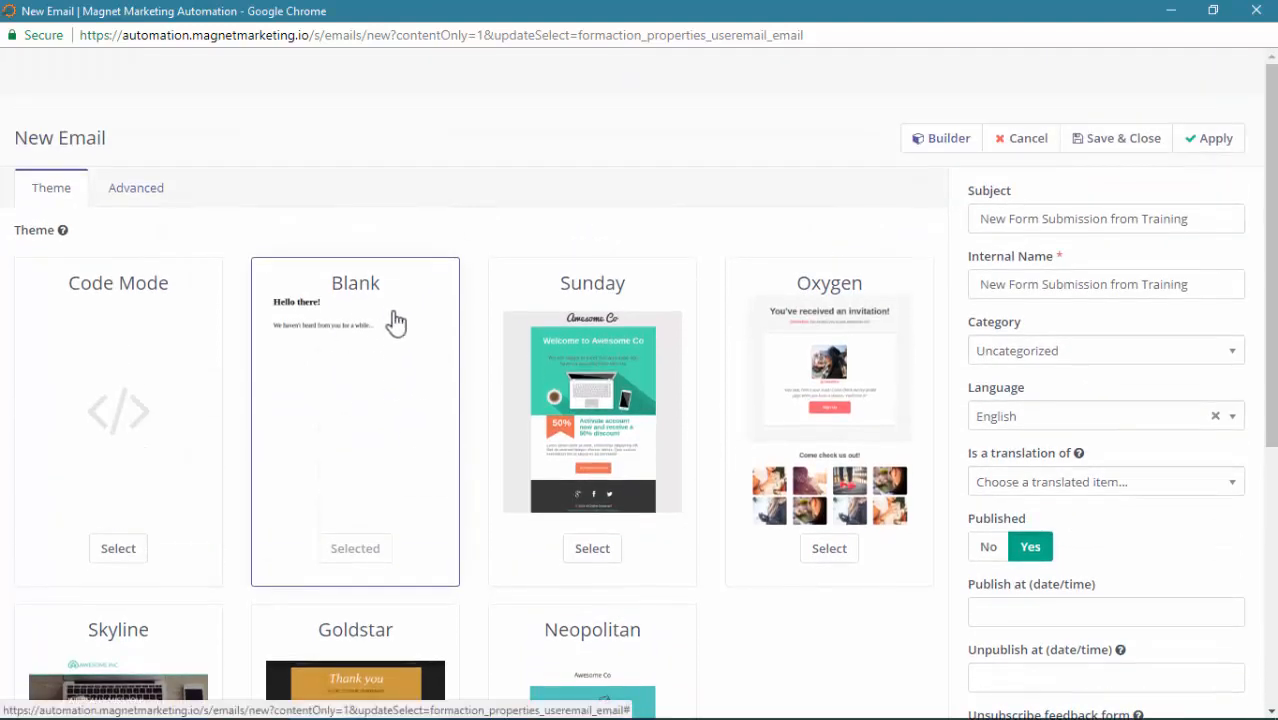
In the email builder, replace the default 'Hello there' block with a new empty Text slot
{"action": "left_click", "coordinate": [924, 149]}
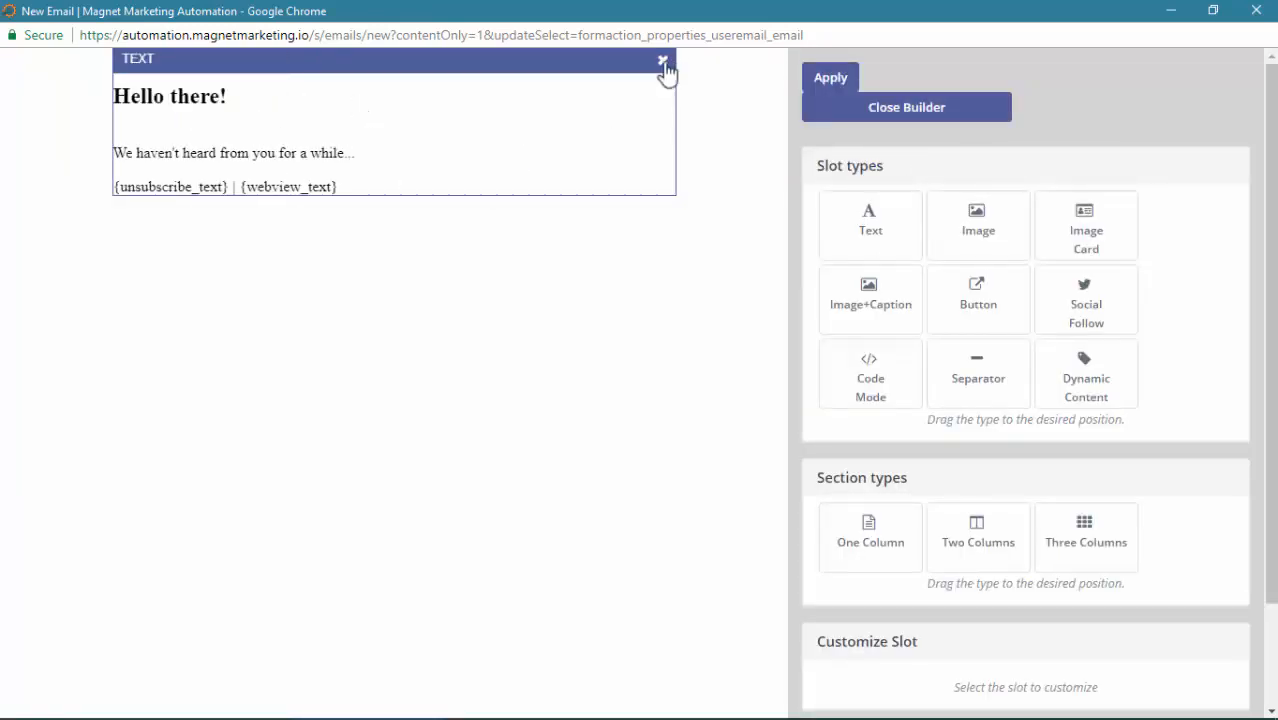
{"action": "left_click", "coordinate": [663, 64]}
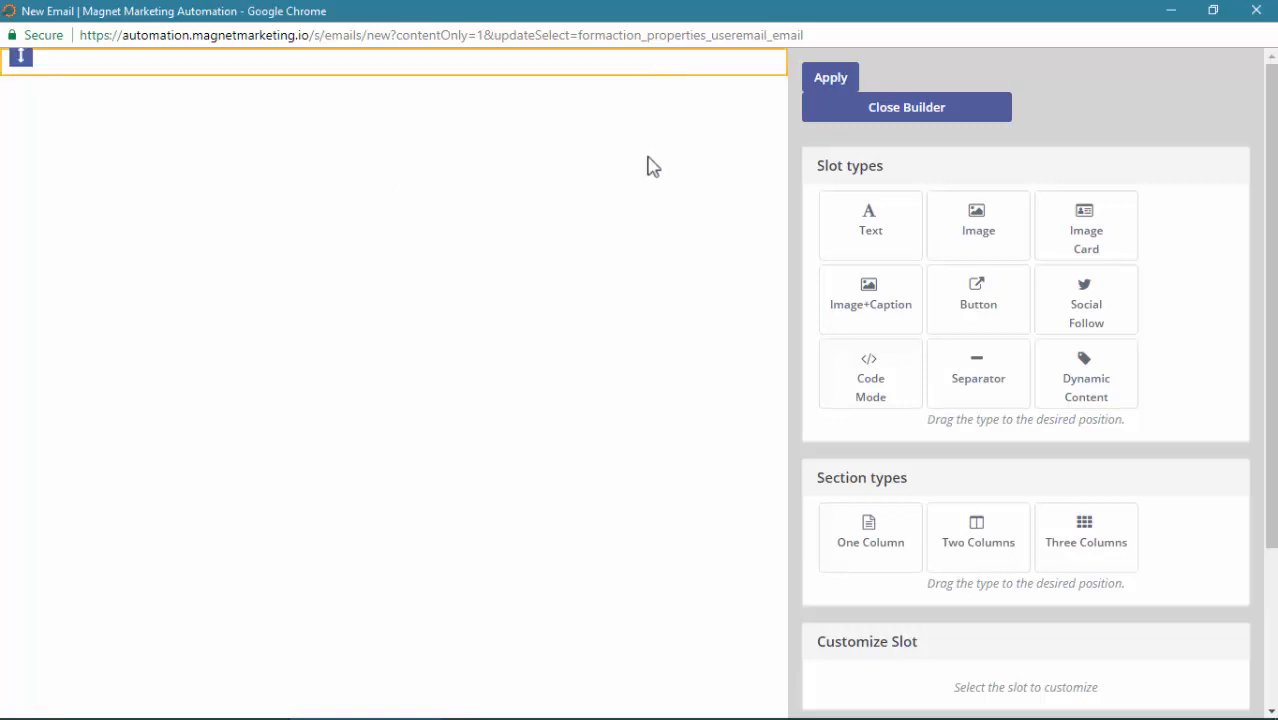
{"action": "left_click_drag", "start_coordinate": [873, 222], "coordinate": [246, 57]}
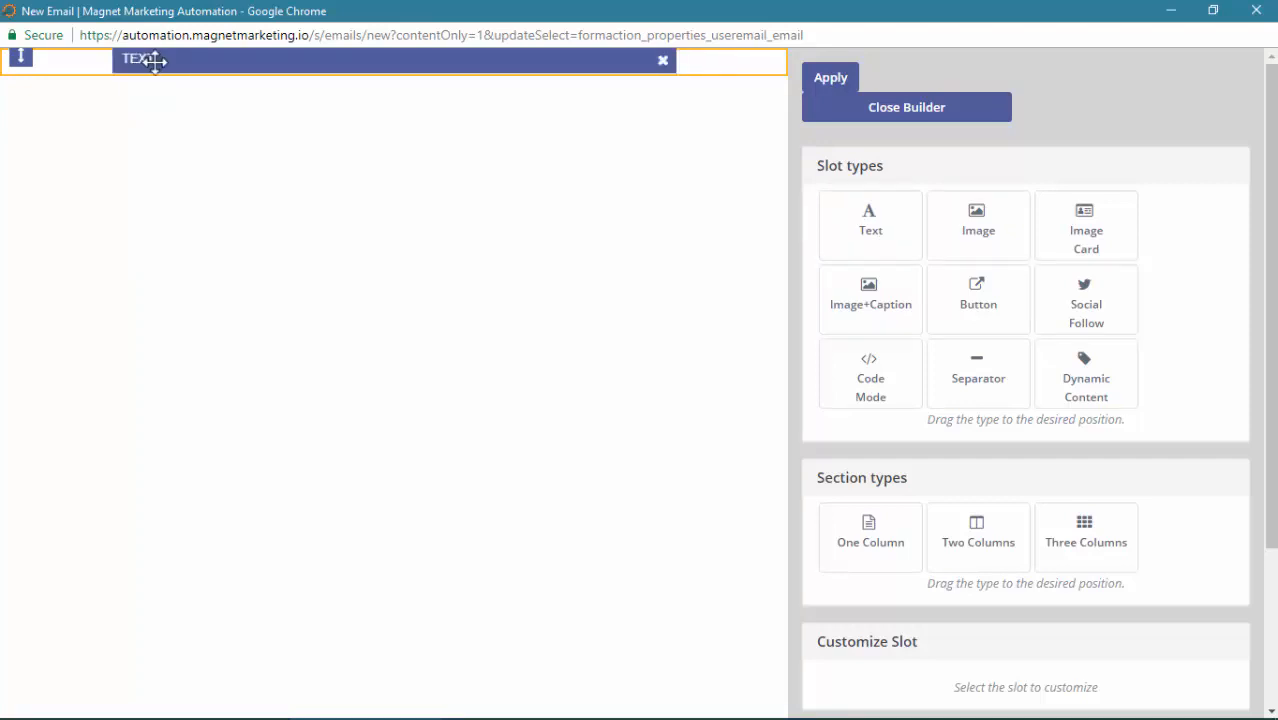
{"action": "left_click", "coordinate": [154, 61]}
Replace the slot placeholder with 'Hello,' and 'New Form Submission for 5 Part Training.'
{"action": "scroll", "coordinate": [1033, 491], "scroll_direction": "down", "scroll_amount": 5}
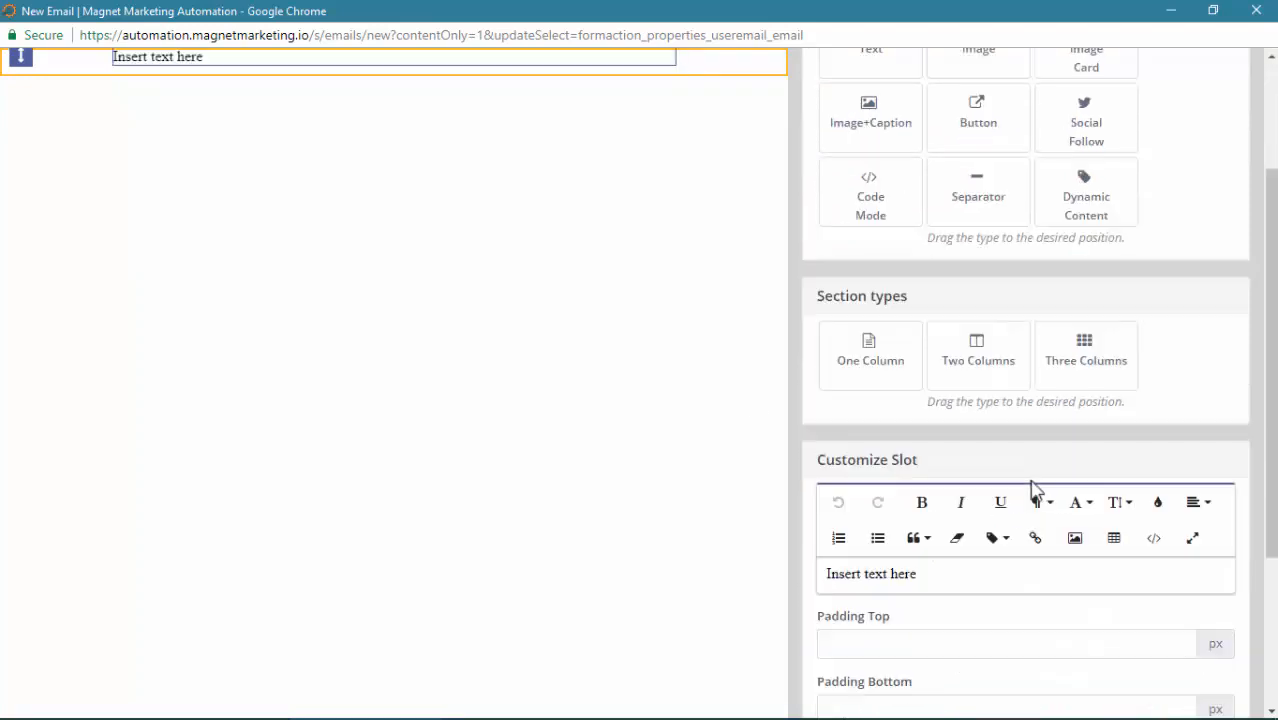
{"action": "triple_click", "coordinate": [947, 323]}
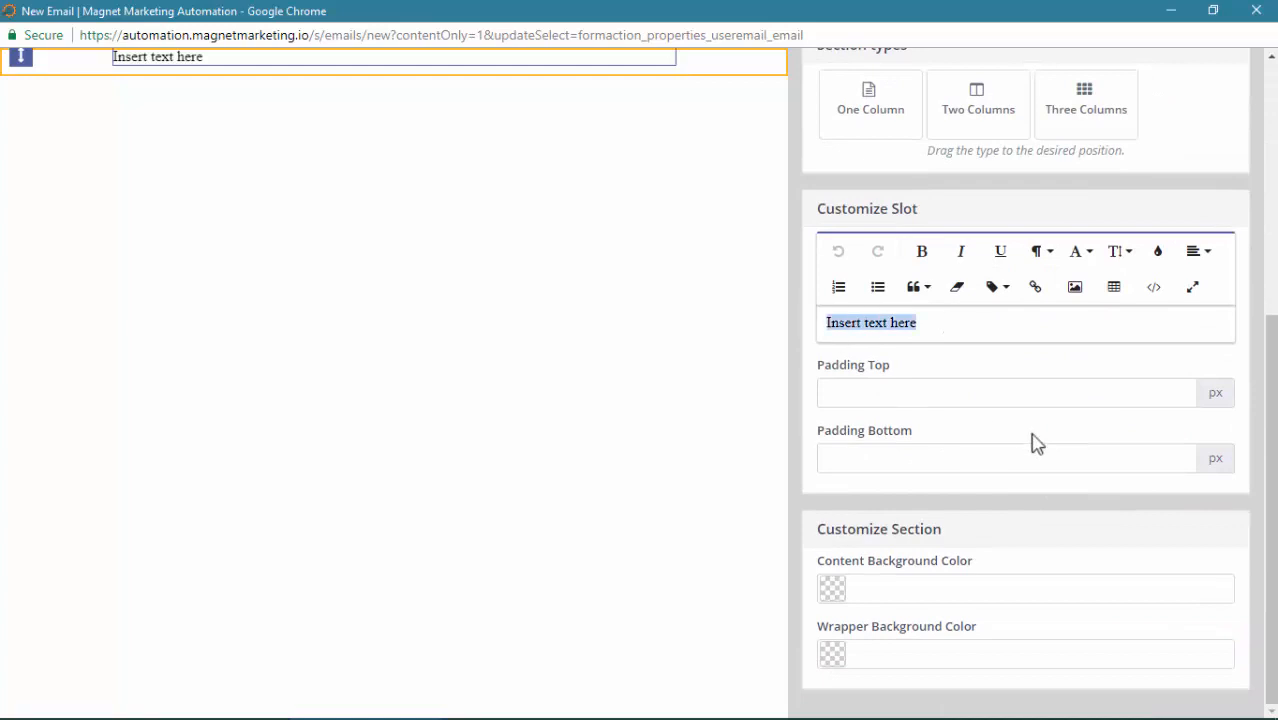
{"action": "type", "text": "Hello"}
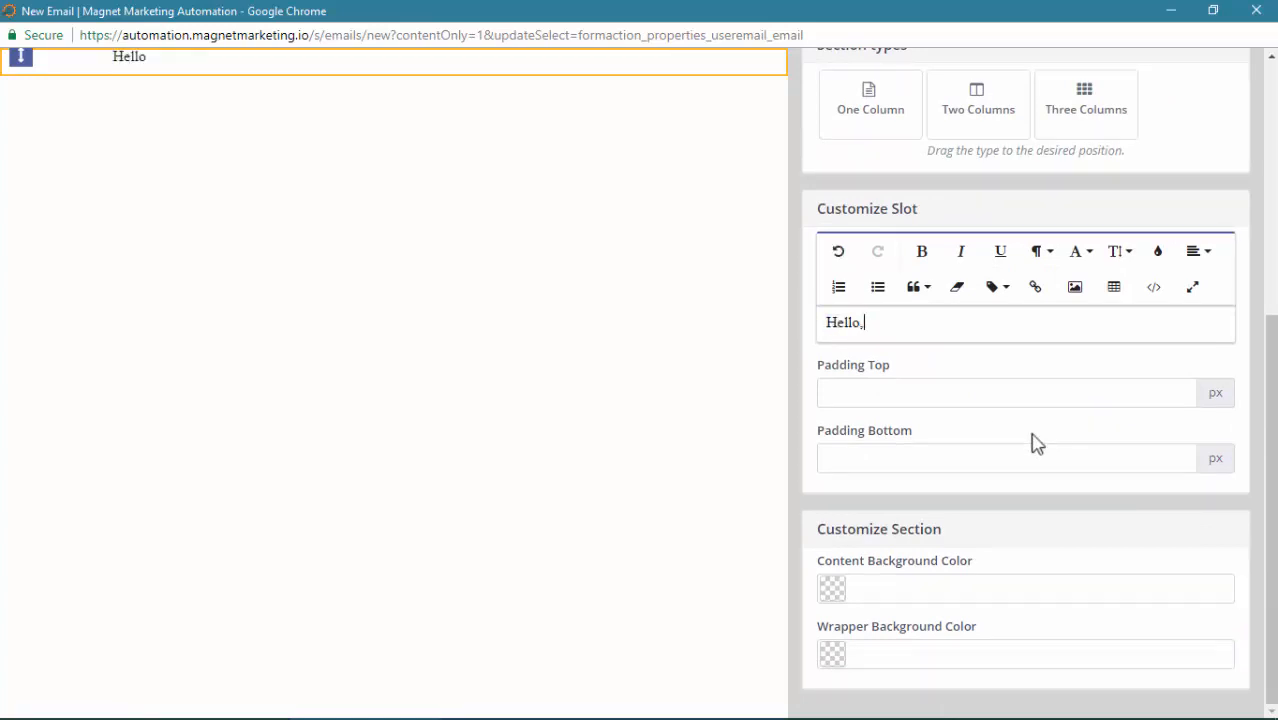
{"action": "type", "text": ","}
{"action": "key", "text": "Return"}
{"action": "key", "text": "Return"}
{"action": "type", "text": "New "}
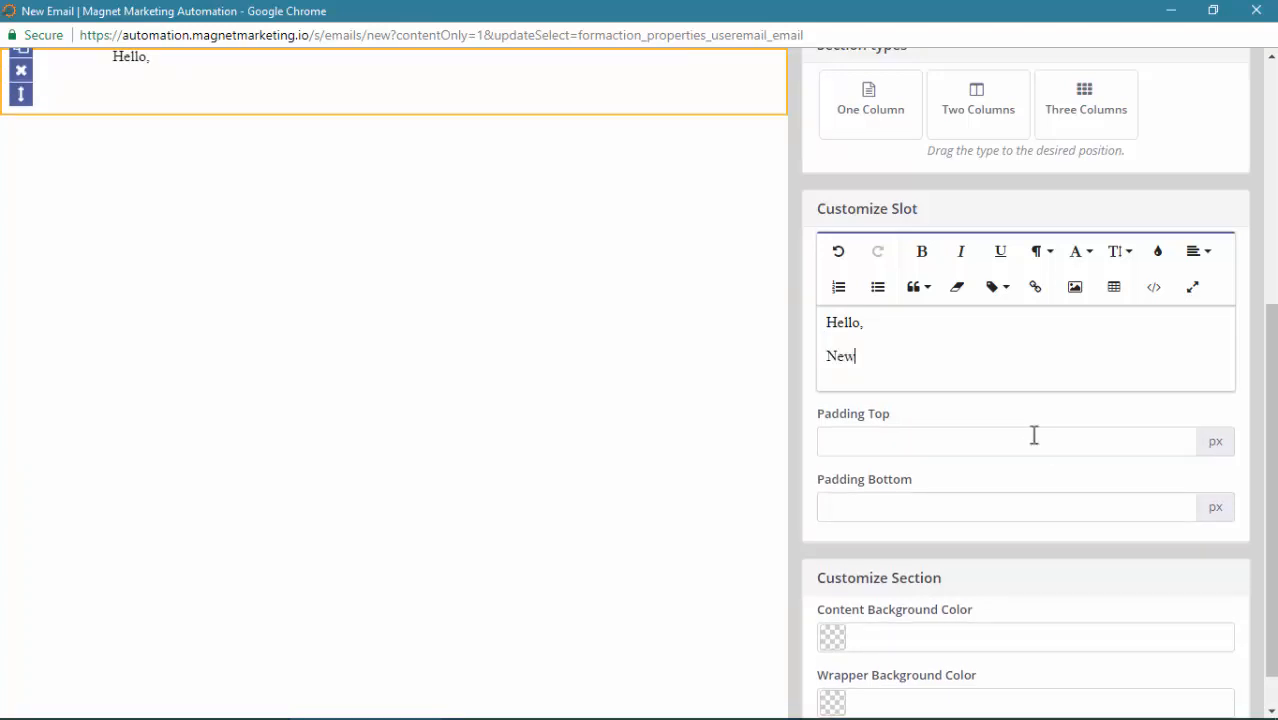
{"action": "type", "text": "Form S"}
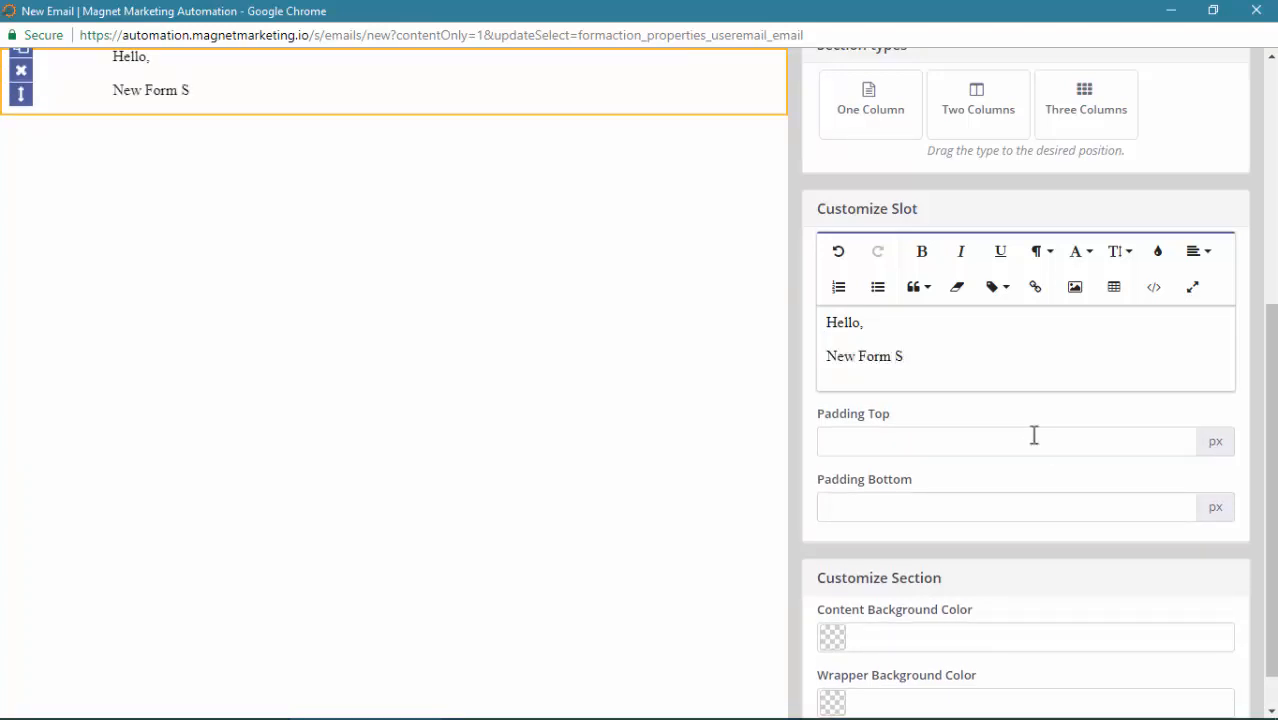
{"action": "type", "text": "ubmission for 5 Part T"}
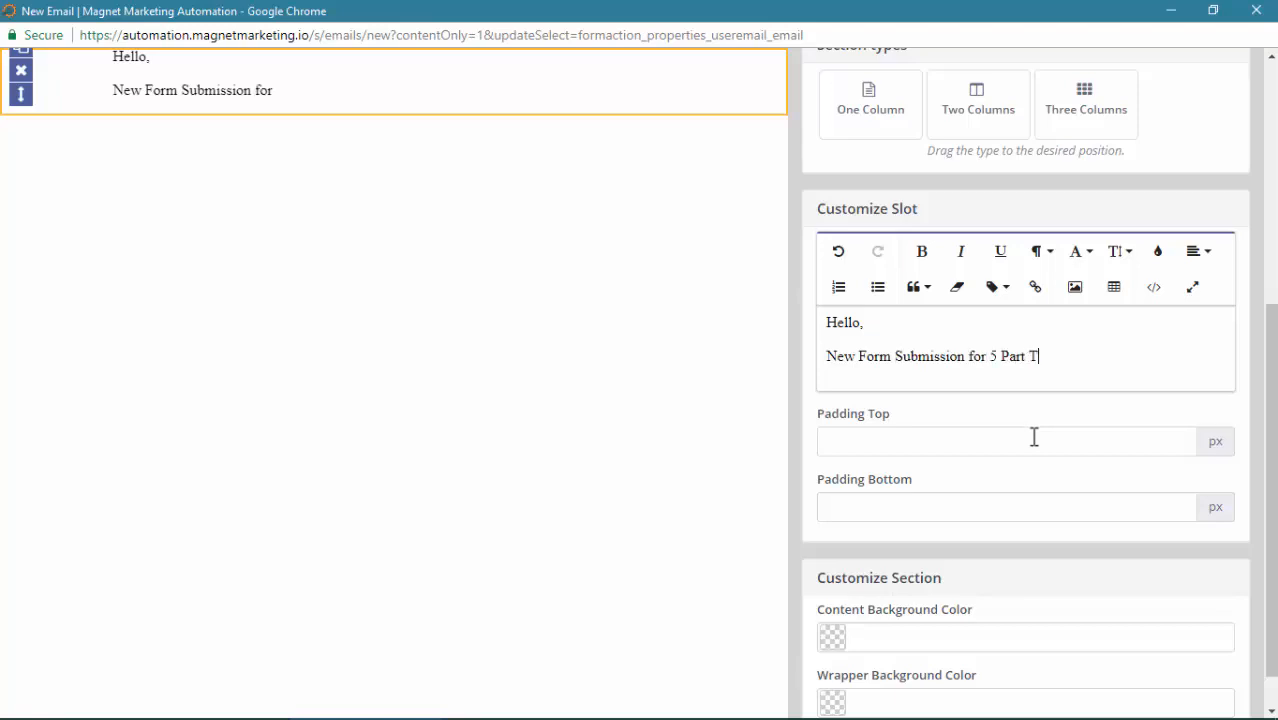
{"action": "type", "text": "raining."}
{"action": "key", "text": "Return"}
{"action": "key", "text": "Return"}
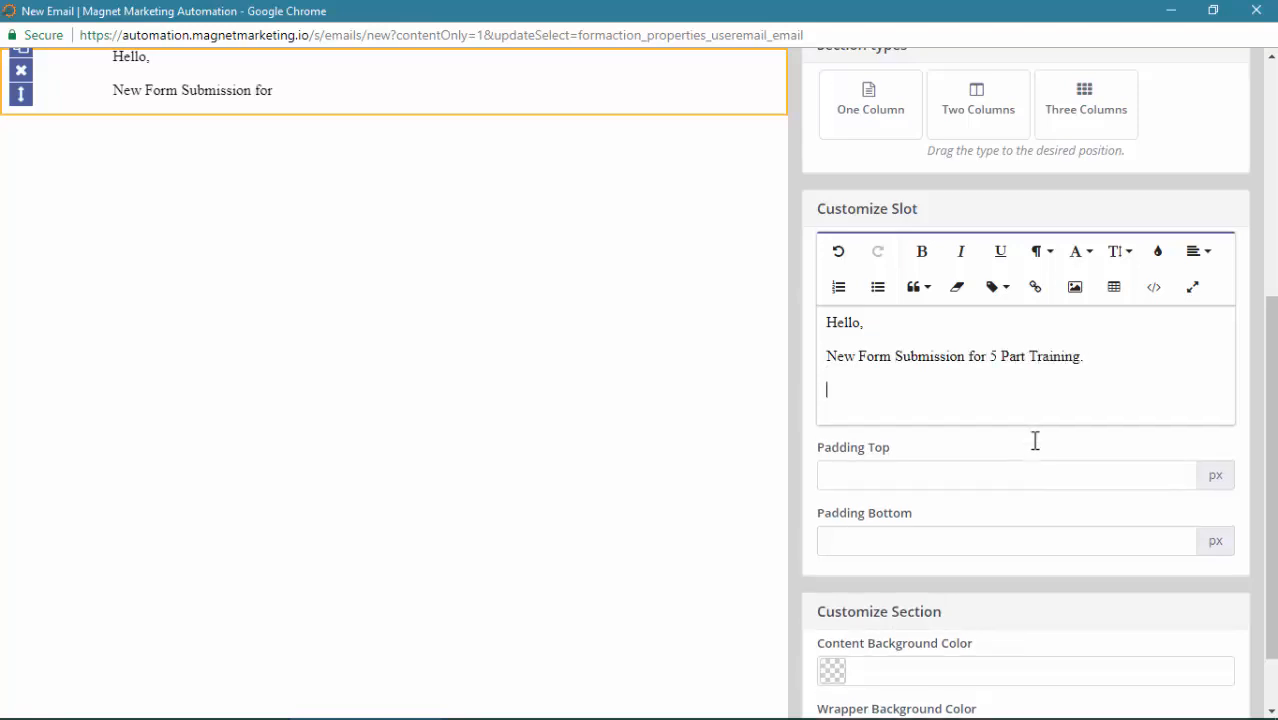
Insert First Name, Last Name and Email merge tokens on separate lines below the submission sentence
{"action": "left_click", "coordinate": [998, 347]}
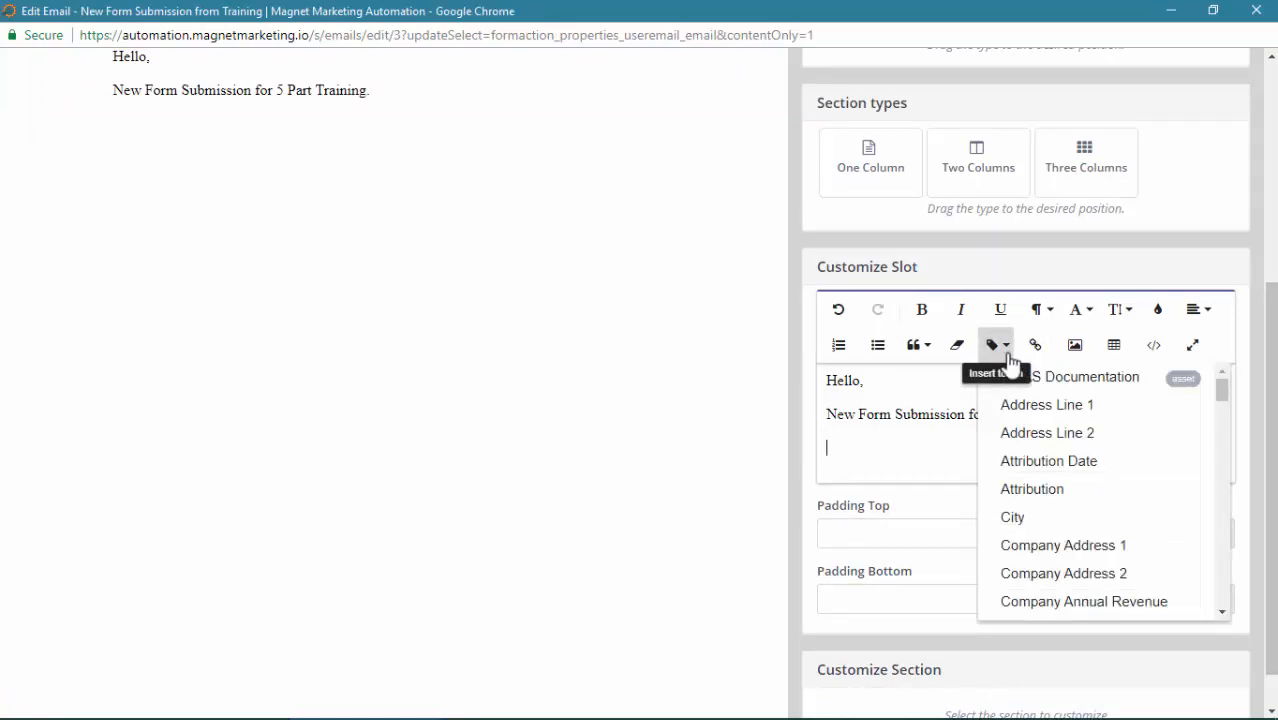
{"action": "scroll", "coordinate": [1100, 475], "scroll_direction": "down", "scroll_amount": 1}
{"action": "scroll", "coordinate": [1104, 485], "scroll_direction": "down", "scroll_amount": 5}
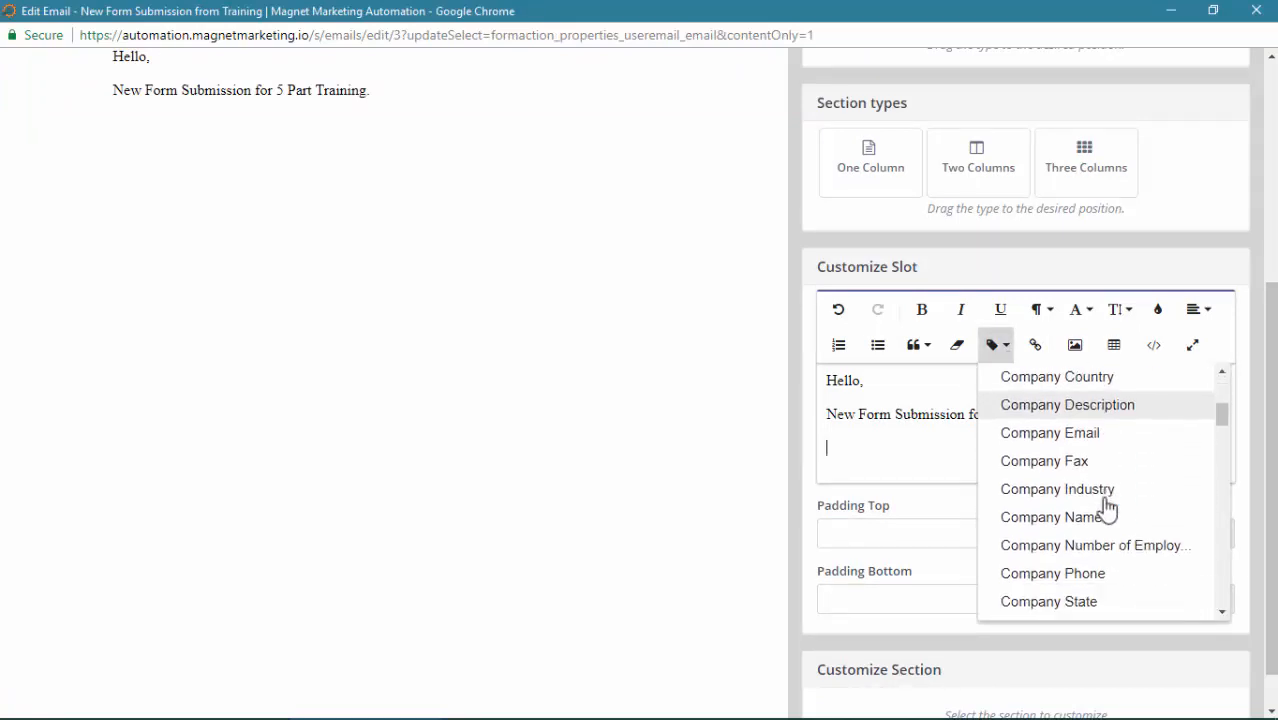
{"action": "scroll", "coordinate": [1115, 533], "scroll_direction": "down", "scroll_amount": 2}
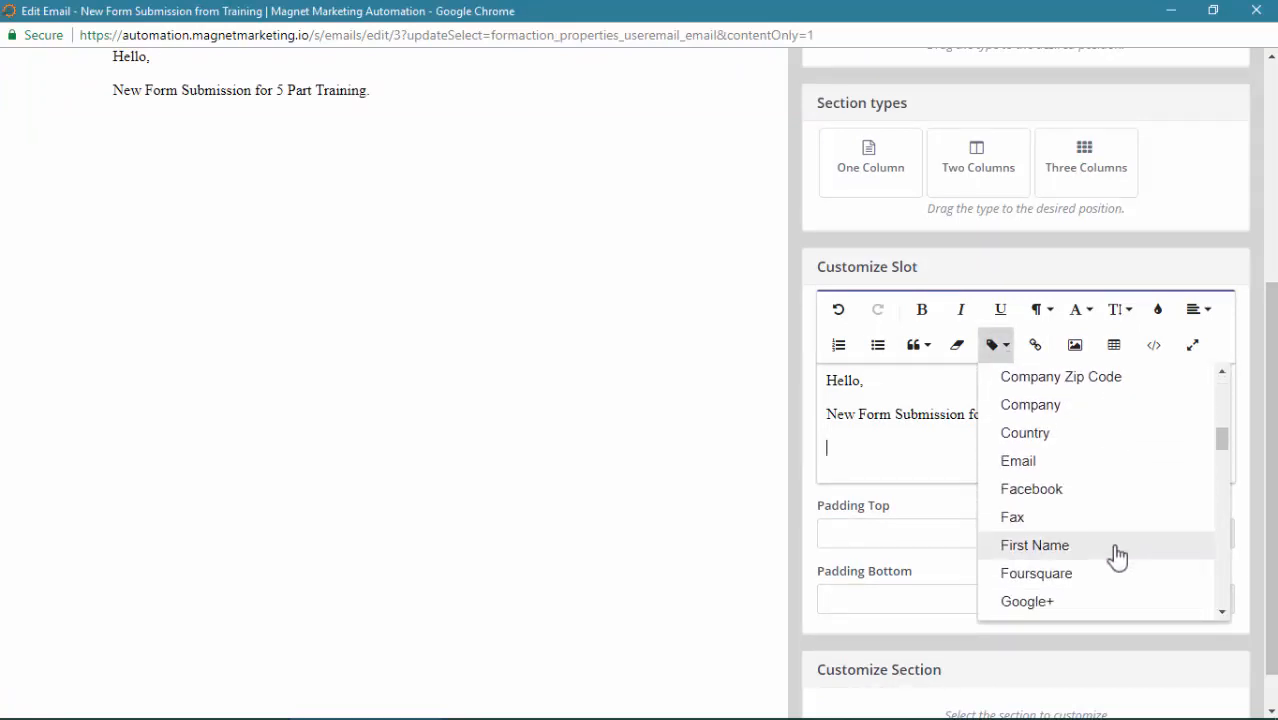
{"action": "left_click", "coordinate": [1035, 545]}
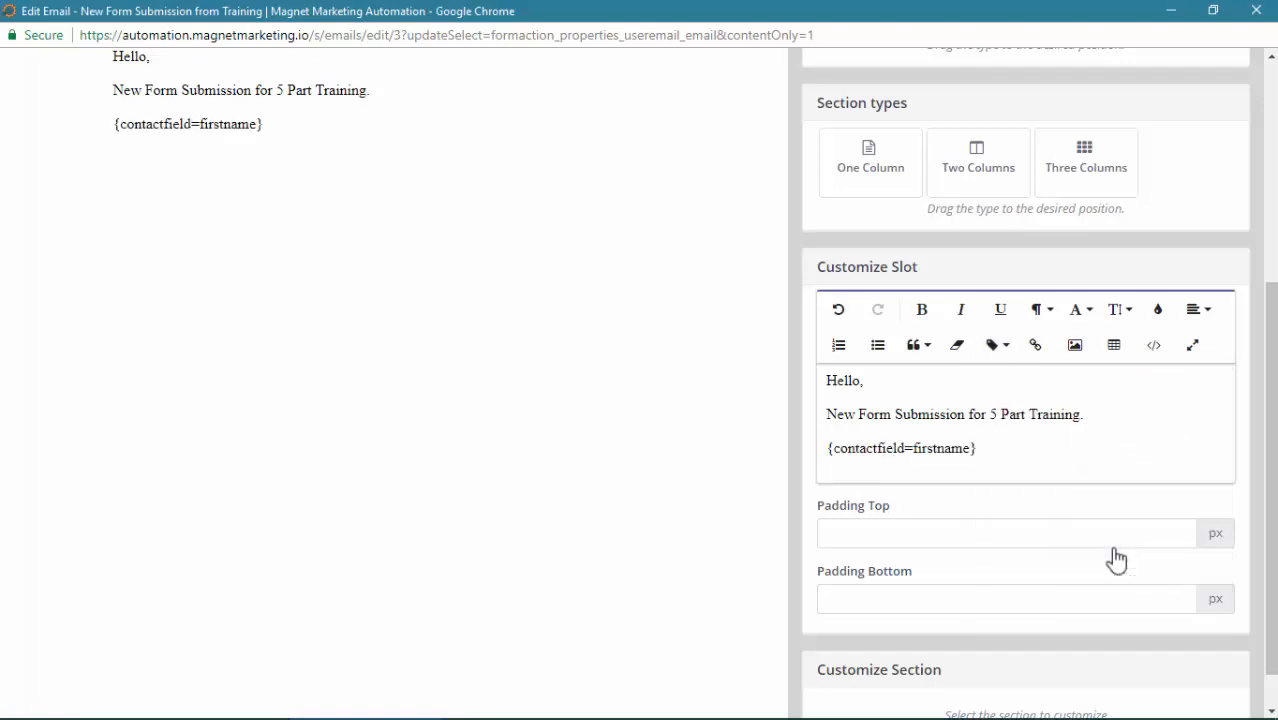
{"action": "key", "text": "Return"}
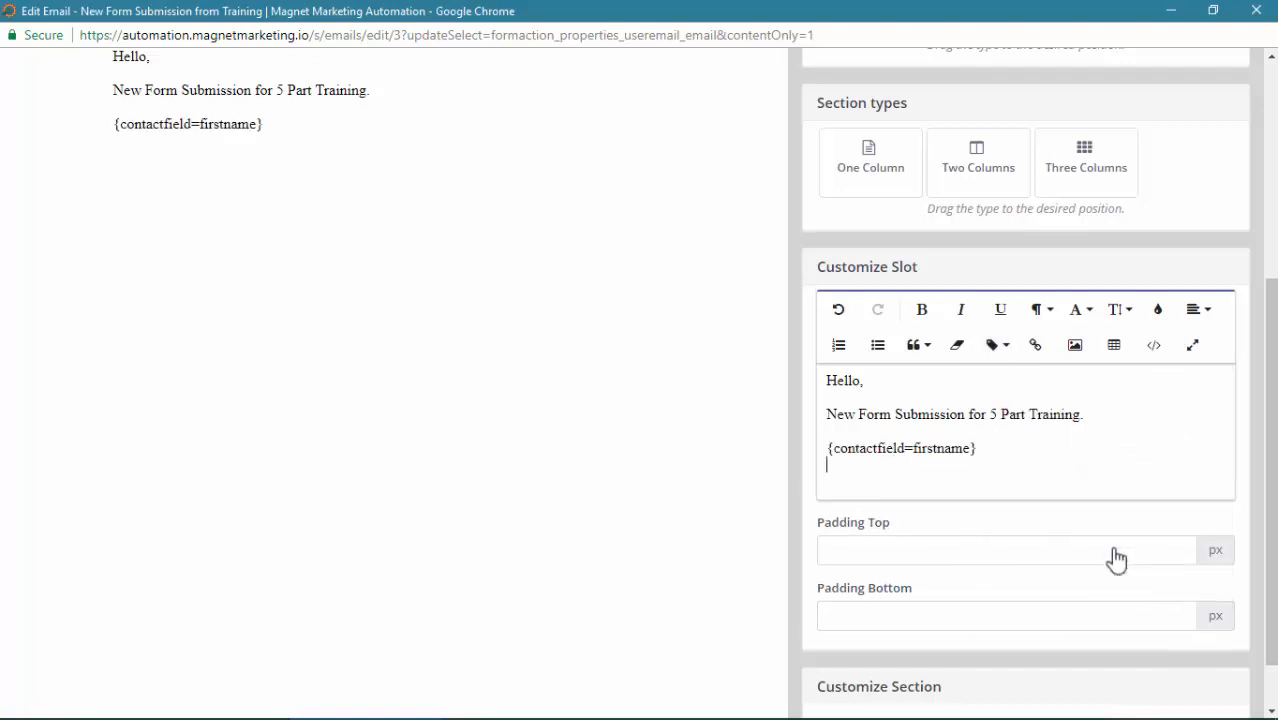
{"action": "left_click", "coordinate": [999, 345]}
{"action": "scroll", "coordinate": [1085, 480], "scroll_direction": "down", "scroll_amount": 6}
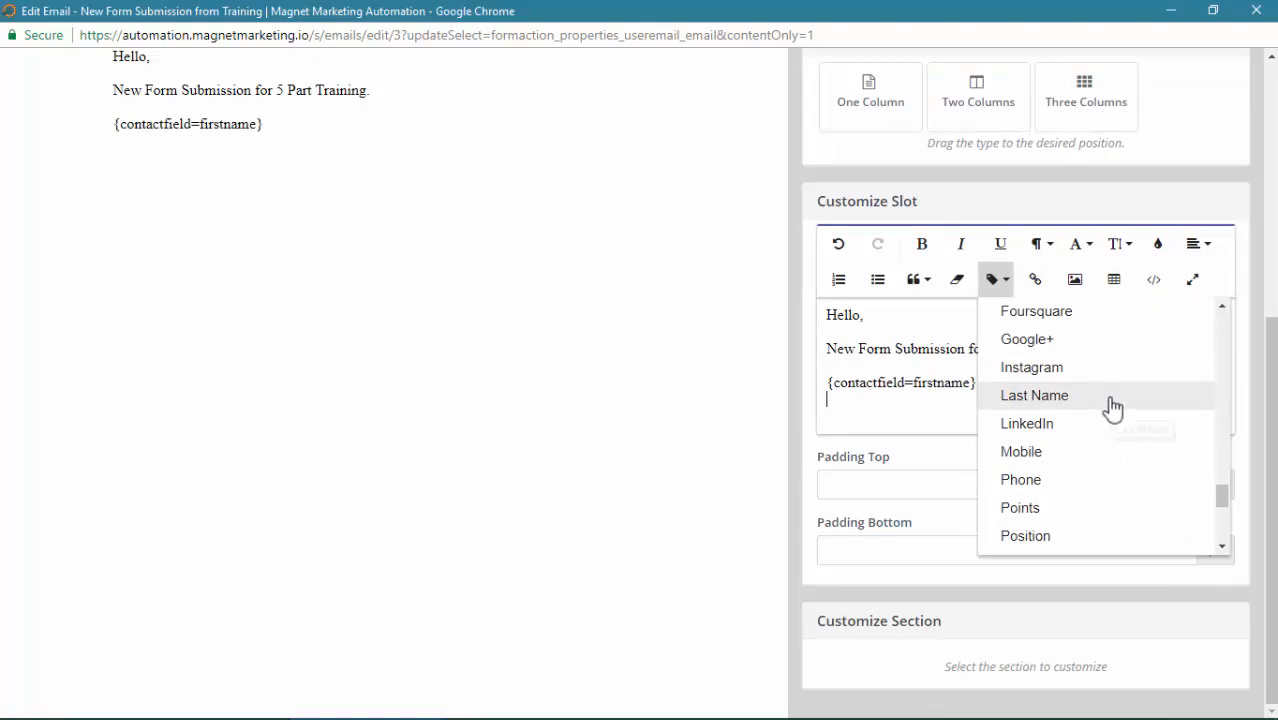
{"action": "left_click", "coordinate": [1111, 403]}
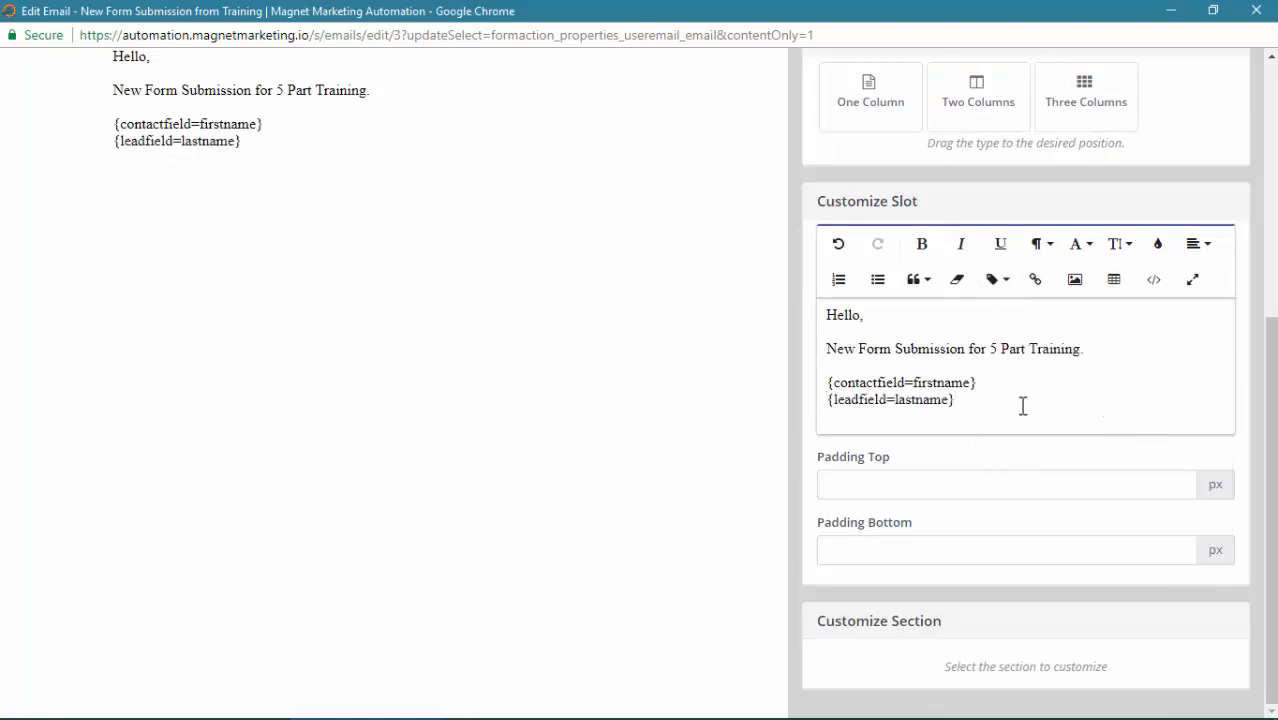
{"action": "key", "text": "Return"}
{"action": "left_click", "coordinate": [1000, 281]}
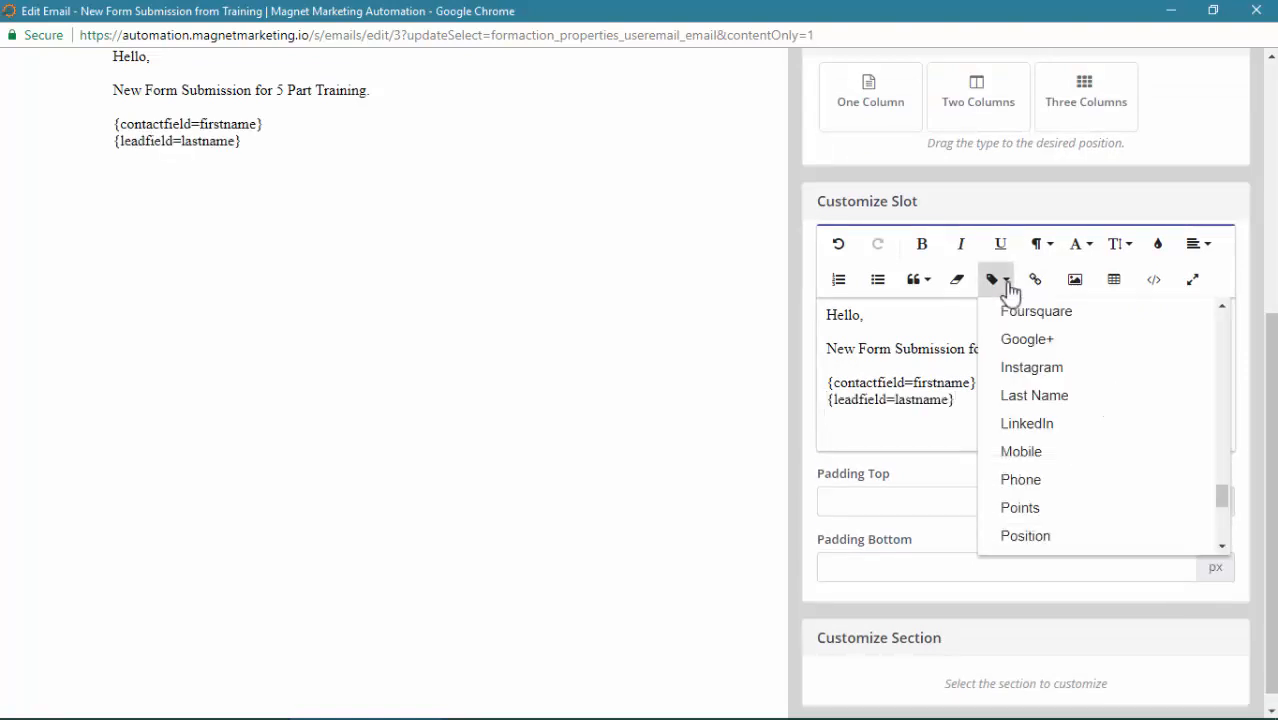
{"action": "scroll", "coordinate": [1084, 417], "scroll_direction": "up", "scroll_amount": 12}
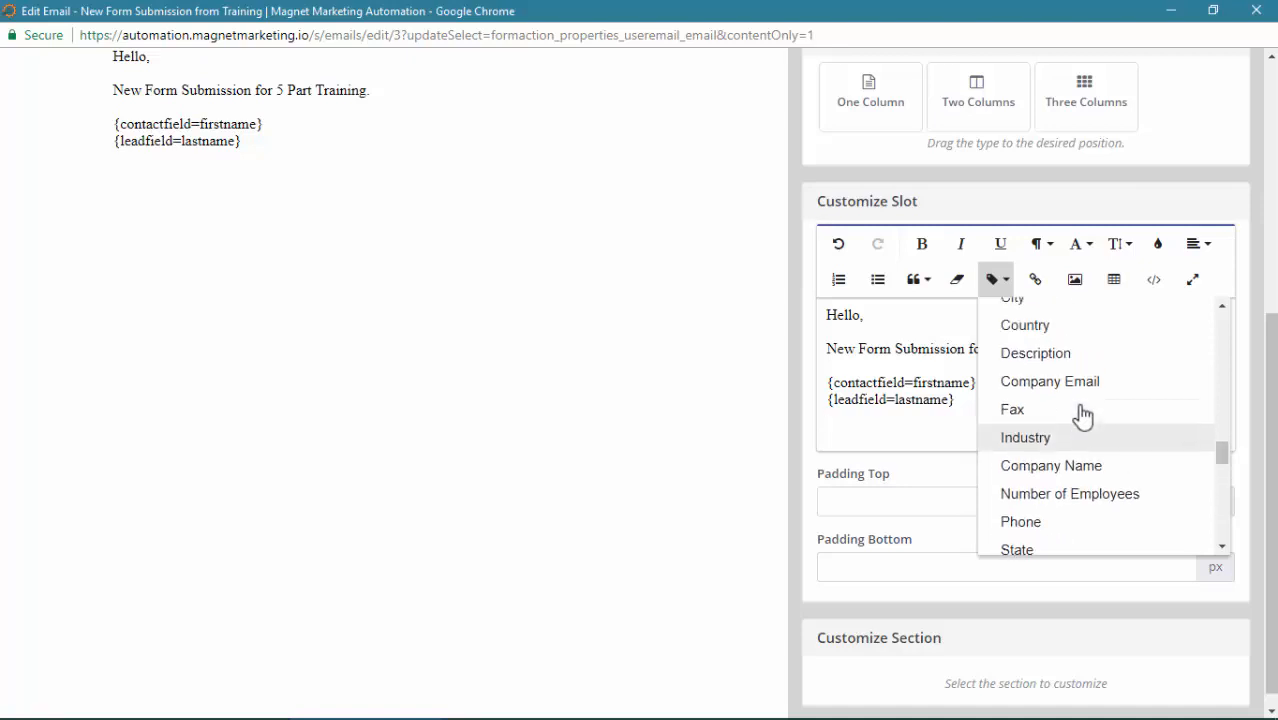
{"action": "scroll", "coordinate": [1080, 415], "scroll_direction": "up", "scroll_amount": 4}
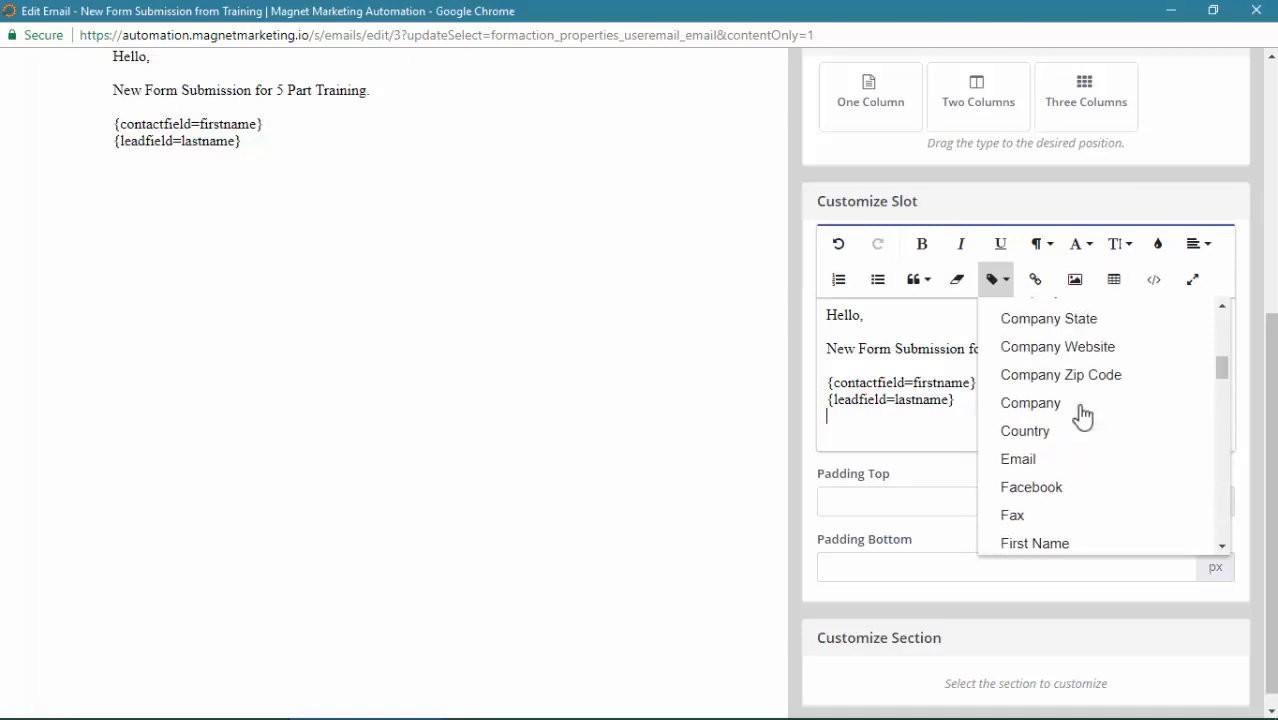
{"action": "left_click", "coordinate": [1050, 490]}
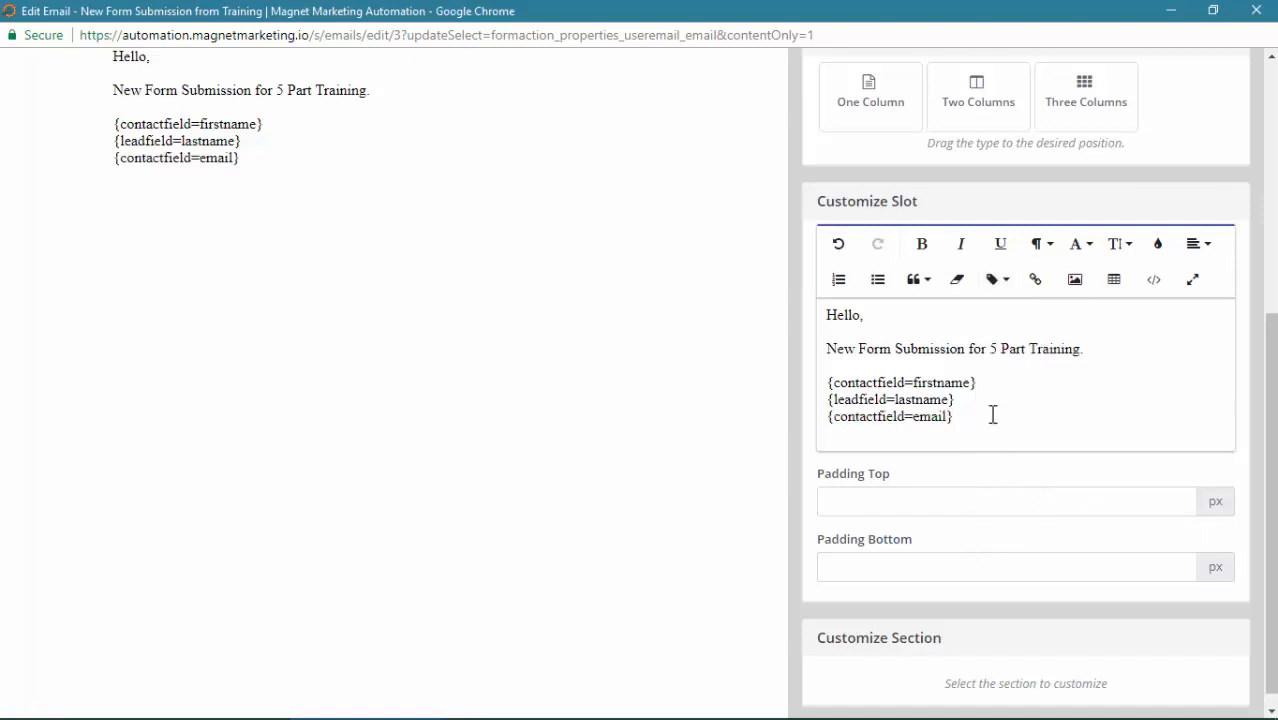
{"action": "key", "text": "Return"}
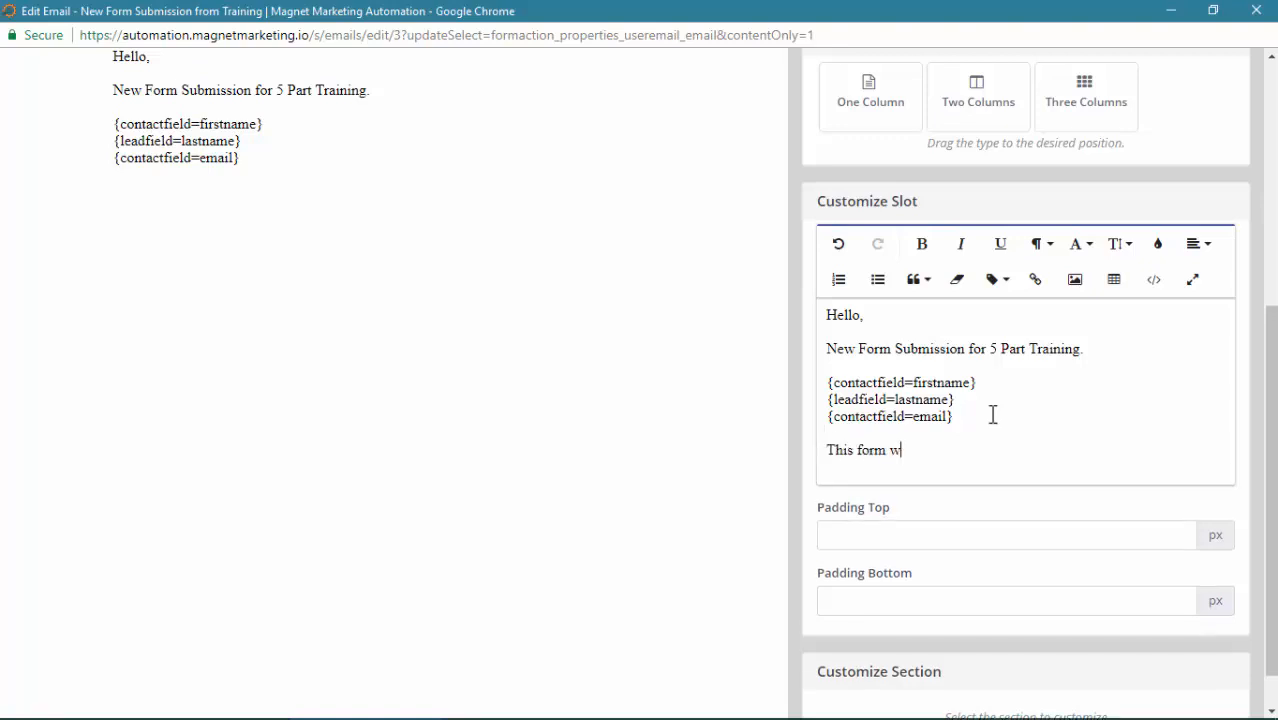
Add 'This form was submitted from 5 part training landing page.' and a 'Regards, Support Desk' sign-off
{"action": "type", "text": "This form was submitted from"}
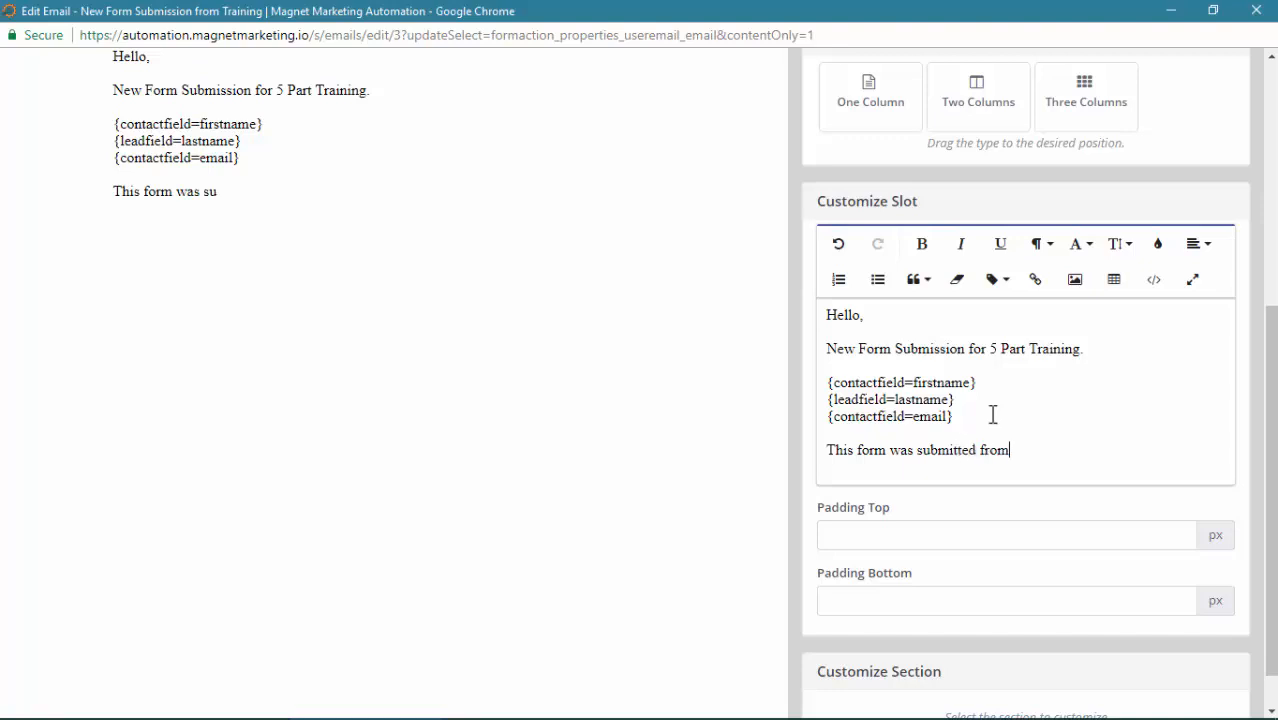
{"action": "type", "text": " 5 part"}
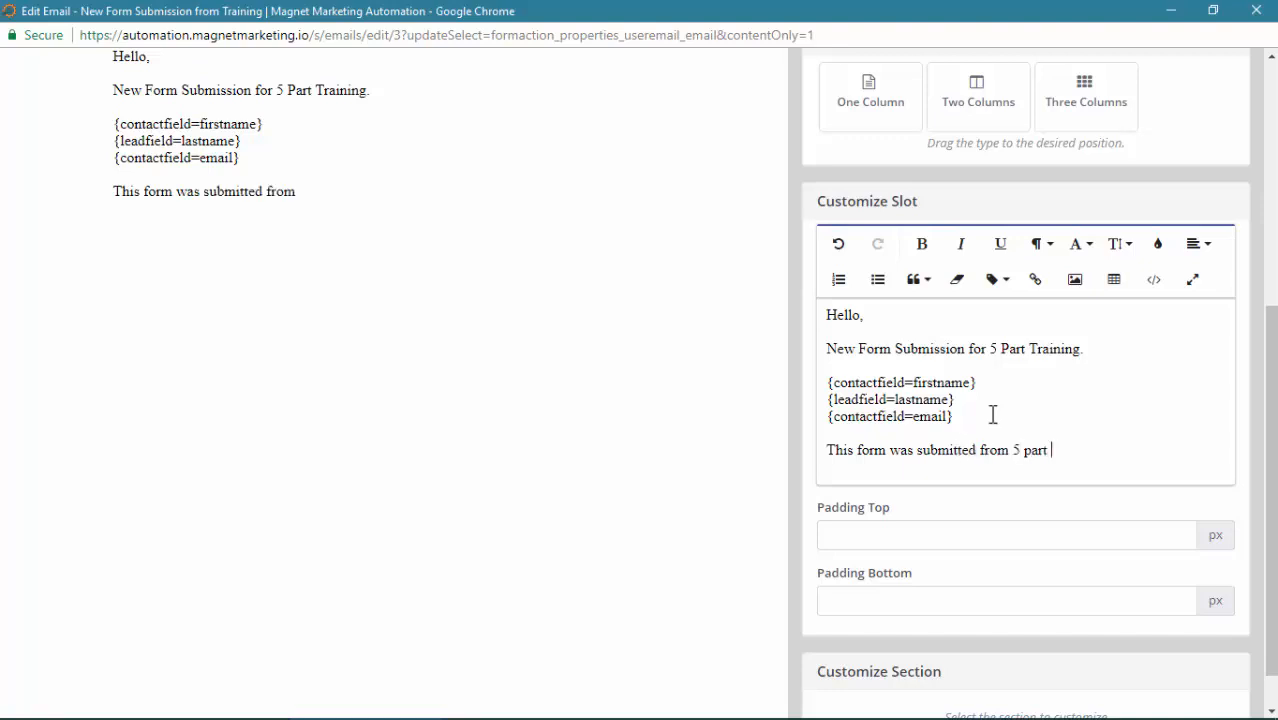
{"action": "type", "text": " training landin"}
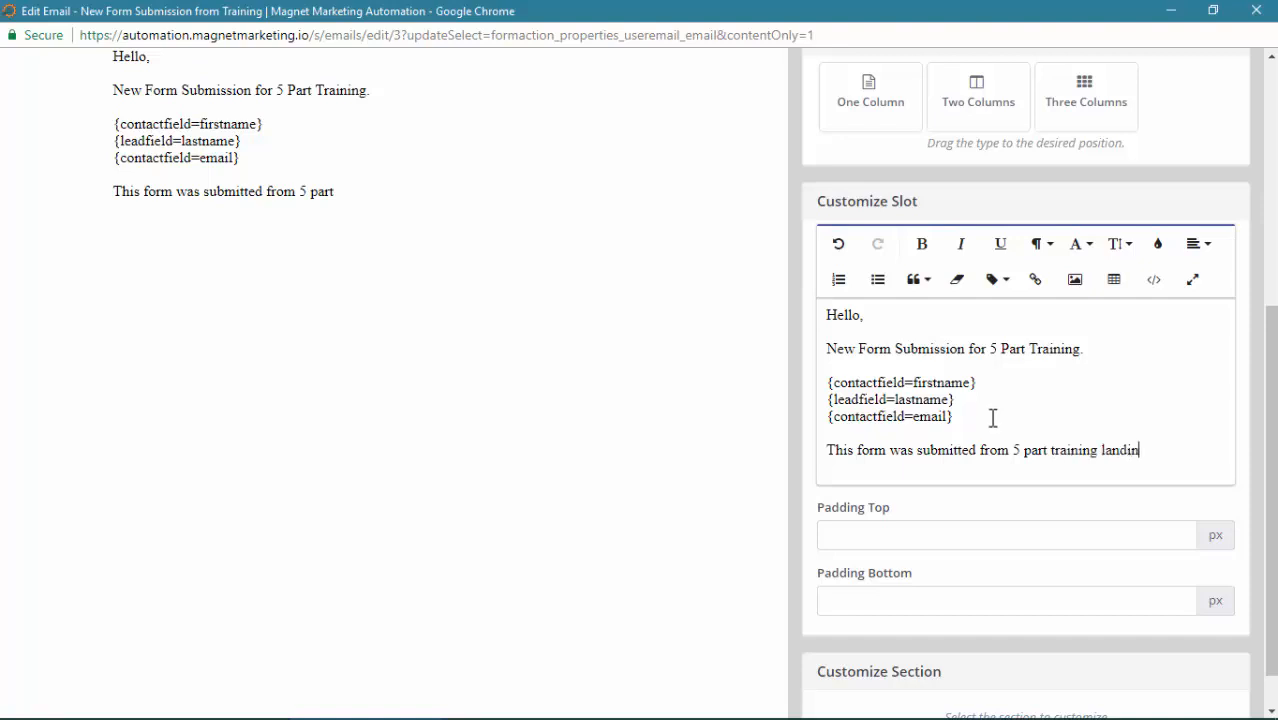
{"action": "type", "text": "g page."}
{"action": "key", "text": "Return"}
{"action": "type", "text": "Reg"}
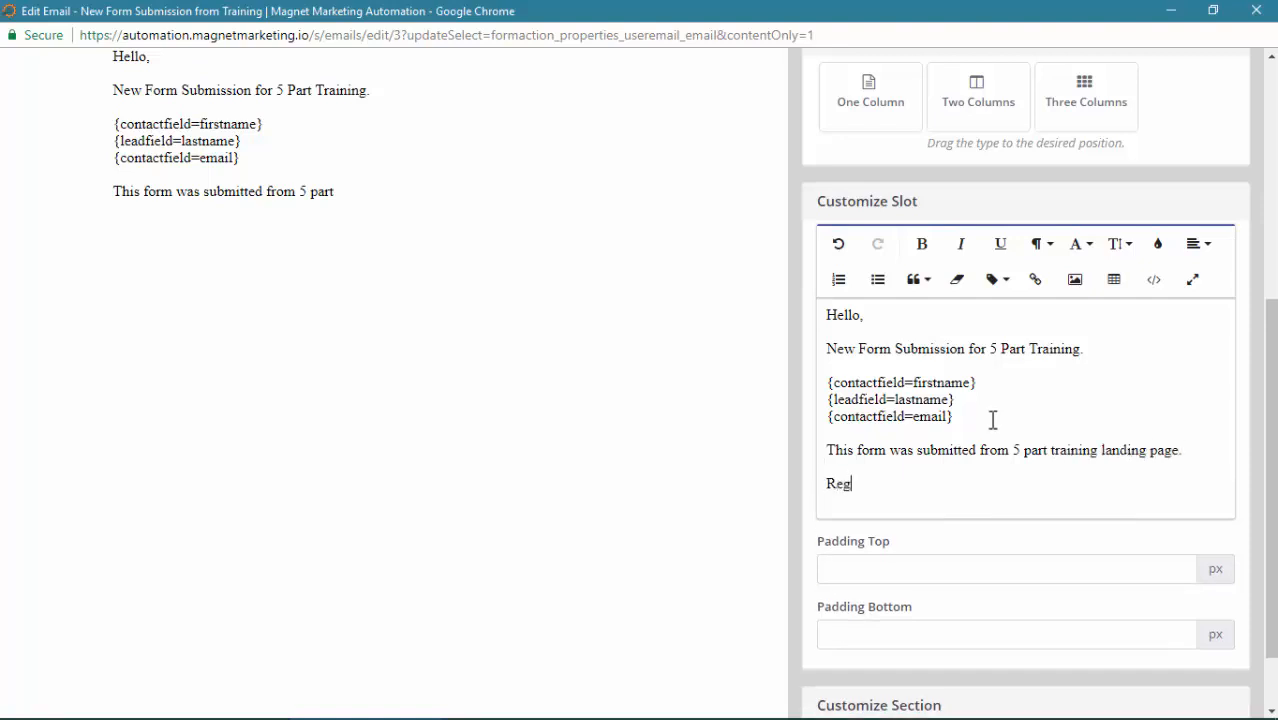
{"action": "type", "text": "ards"}
{"action": "key", "text": "shift+Return"}
{"action": "type", "text": "S"}
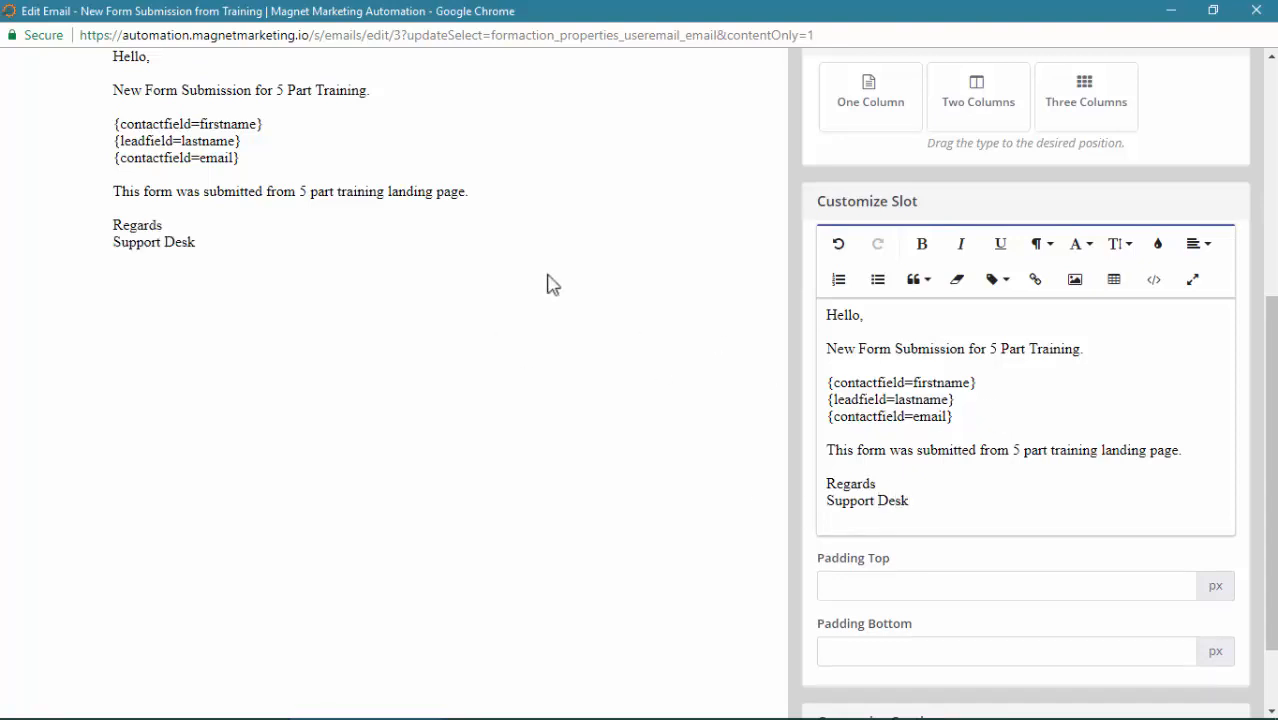
{"action": "scroll", "coordinate": [1115, 420], "scroll_direction": "up", "scroll_amount": 3}
{"action": "scroll", "coordinate": [1115, 420], "scroll_direction": "up", "scroll_amount": 1}
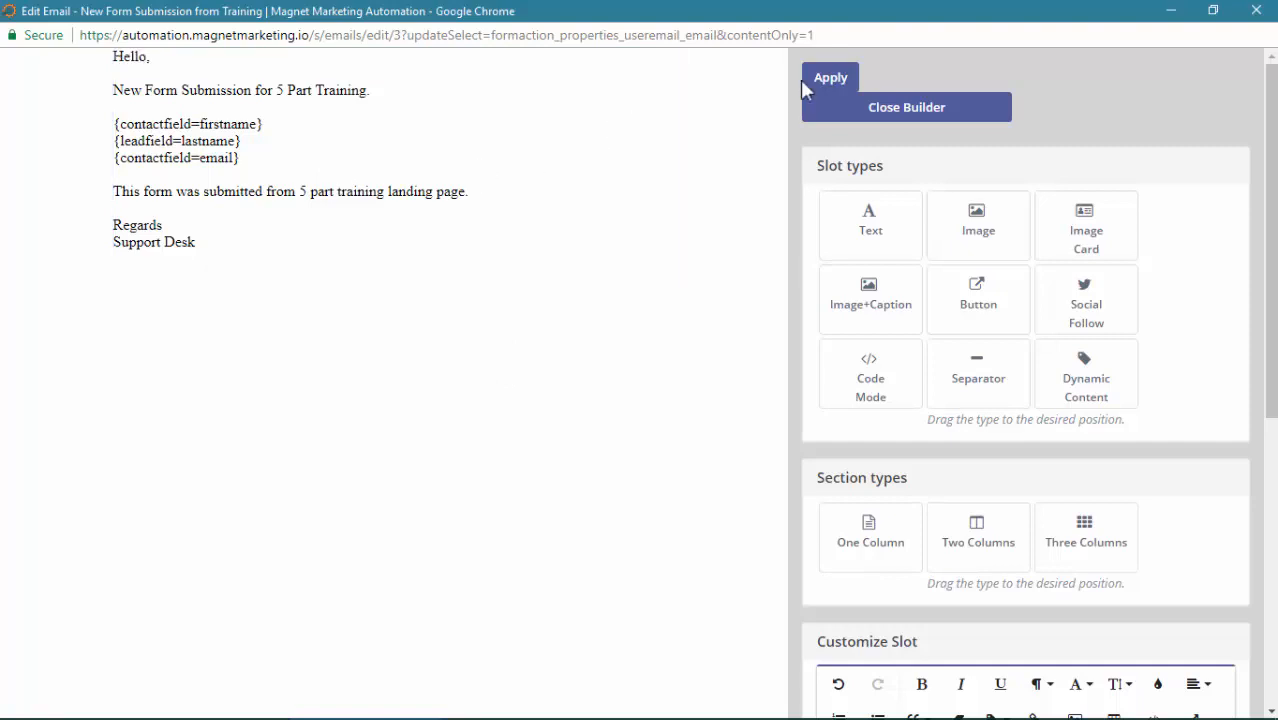
Apply the body edits, close the builder, and save the 'New Form Submission from Training' email
{"action": "left_click", "coordinate": [838, 86]}
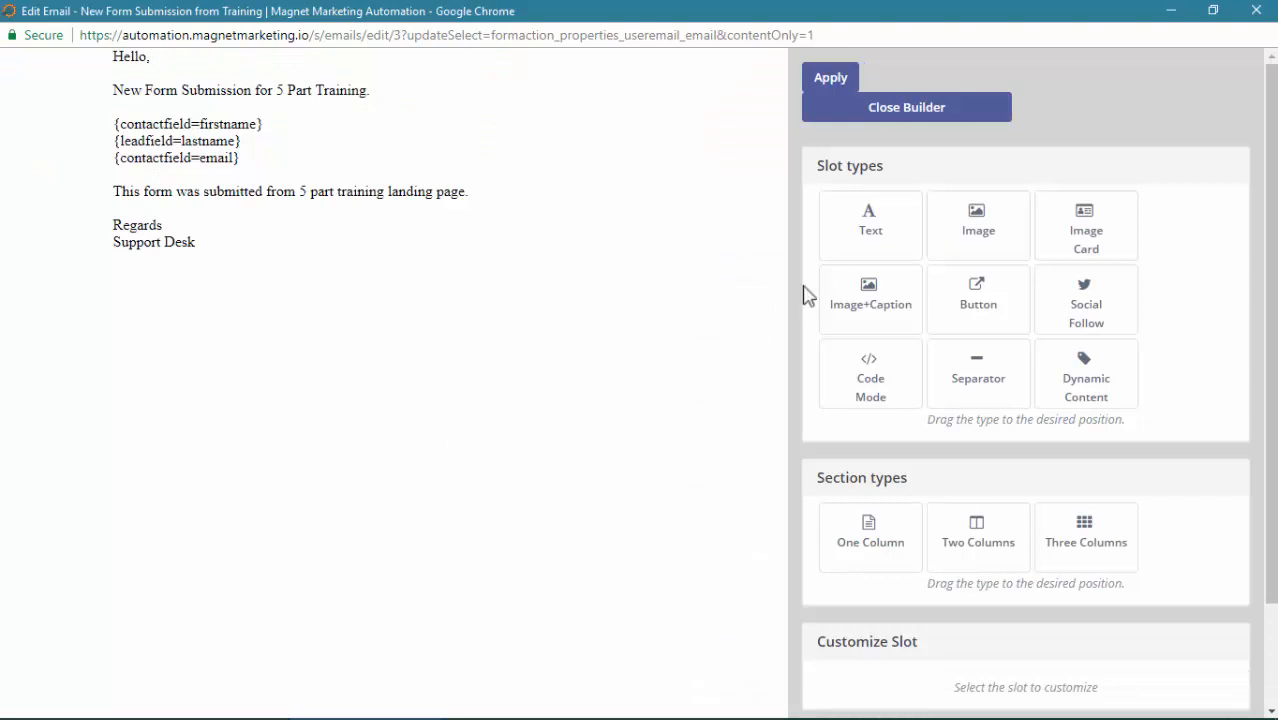
{"action": "left_click", "coordinate": [884, 112]}
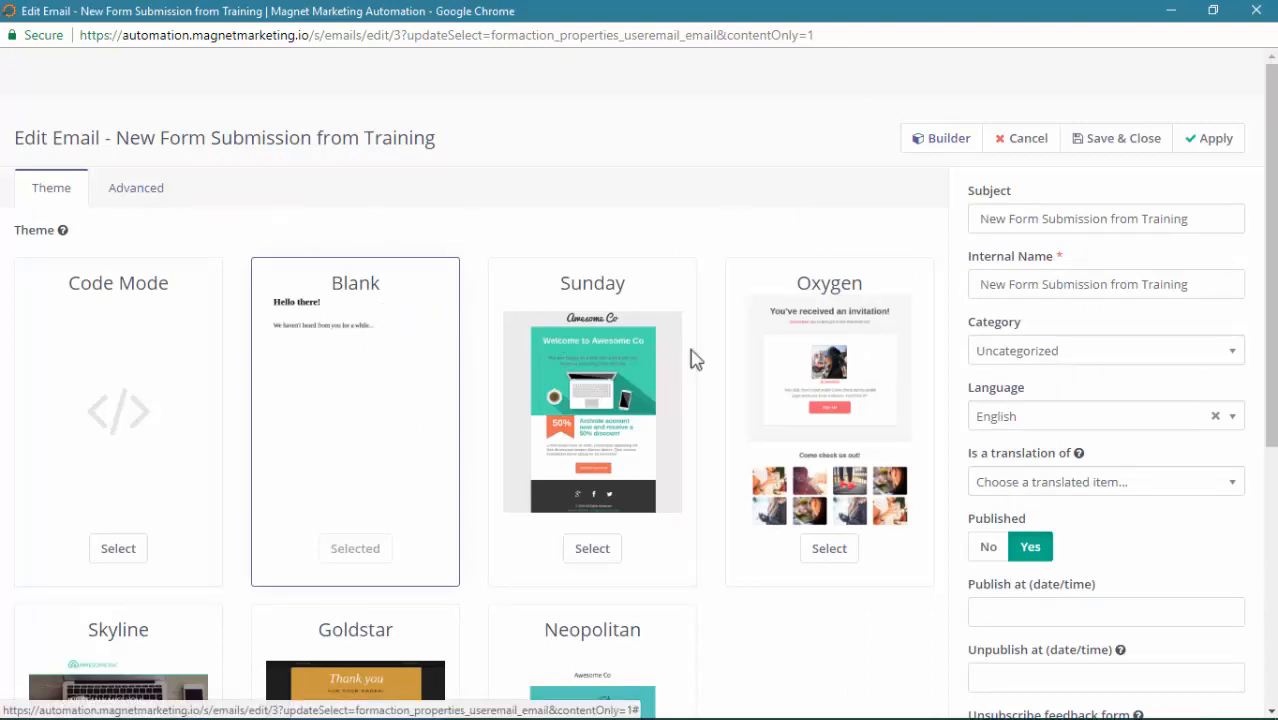
{"action": "left_click", "coordinate": [1115, 145]}
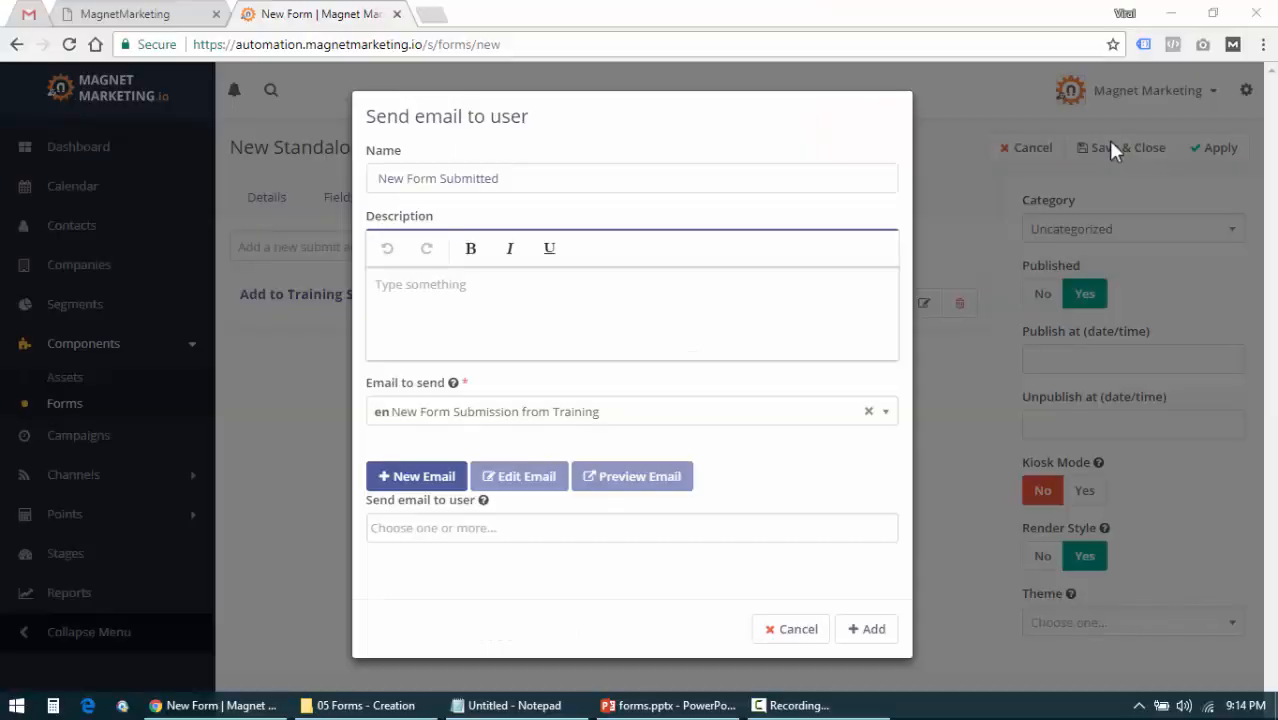
Have the action send 'New Form Submission from Training' to the Magnet Marketing user, and add it
{"action": "left_click", "coordinate": [430, 420]}
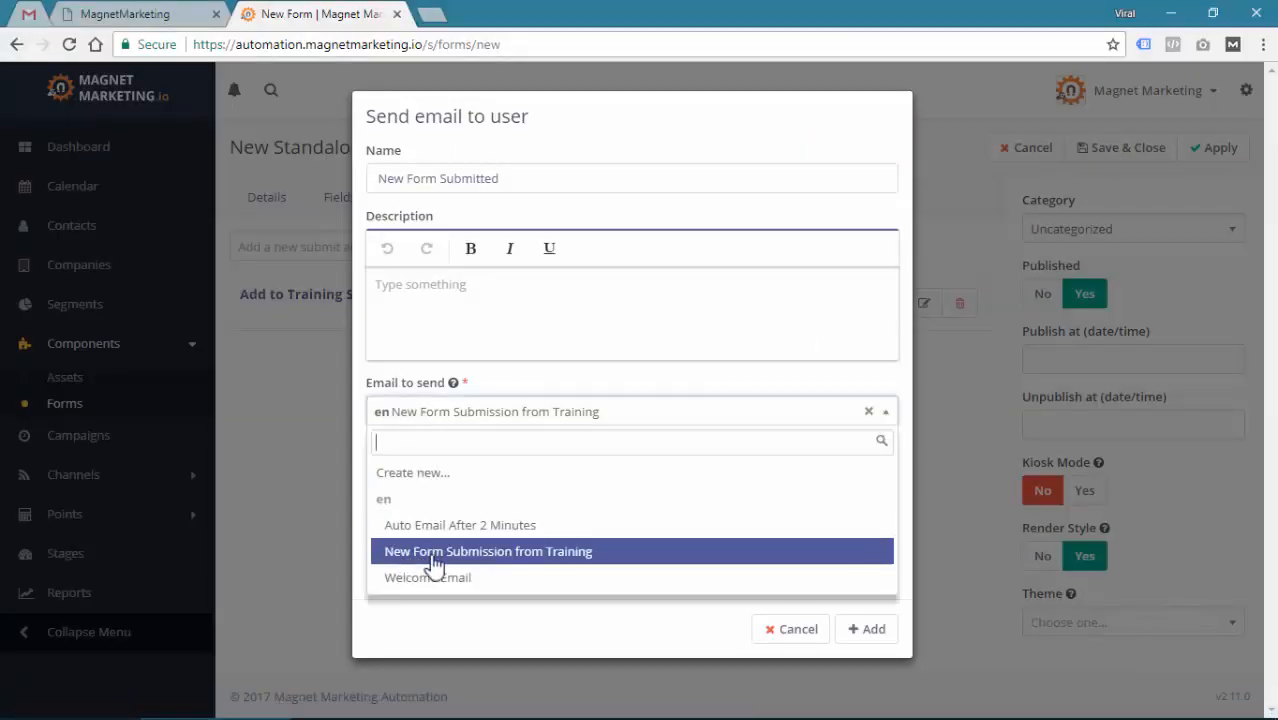
{"action": "left_click", "coordinate": [568, 553]}
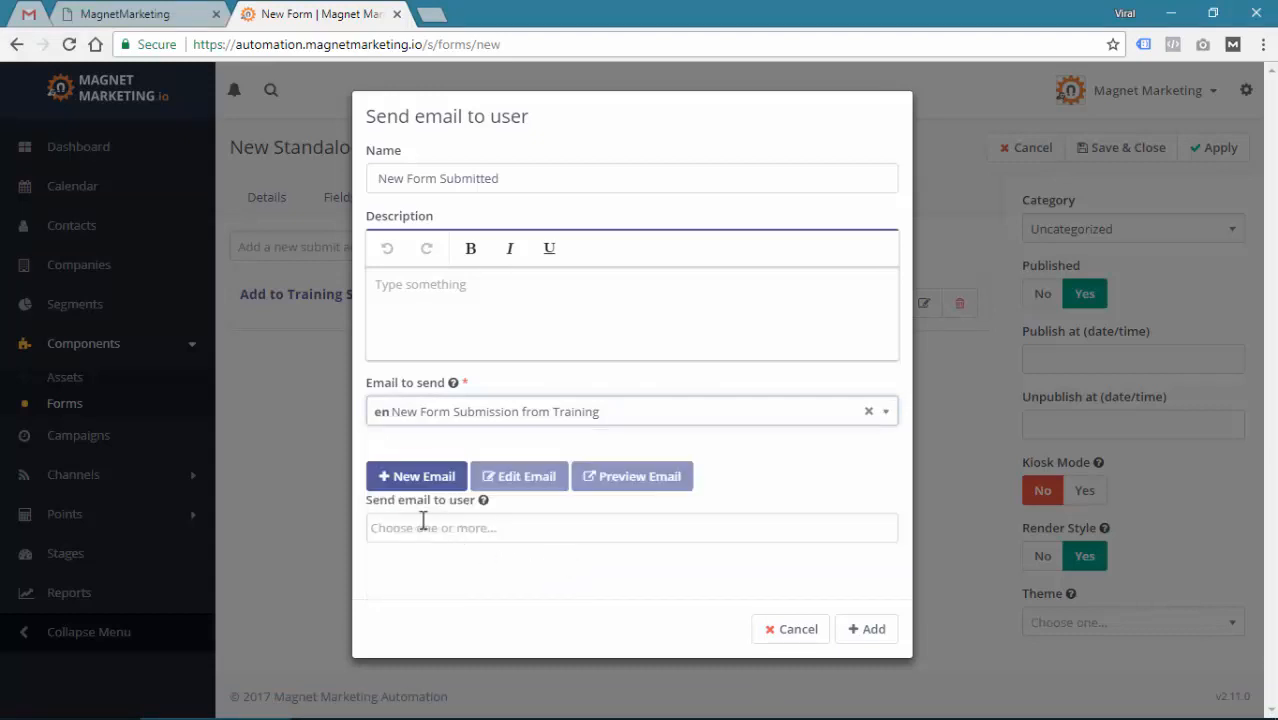
{"action": "left_click", "coordinate": [458, 524]}
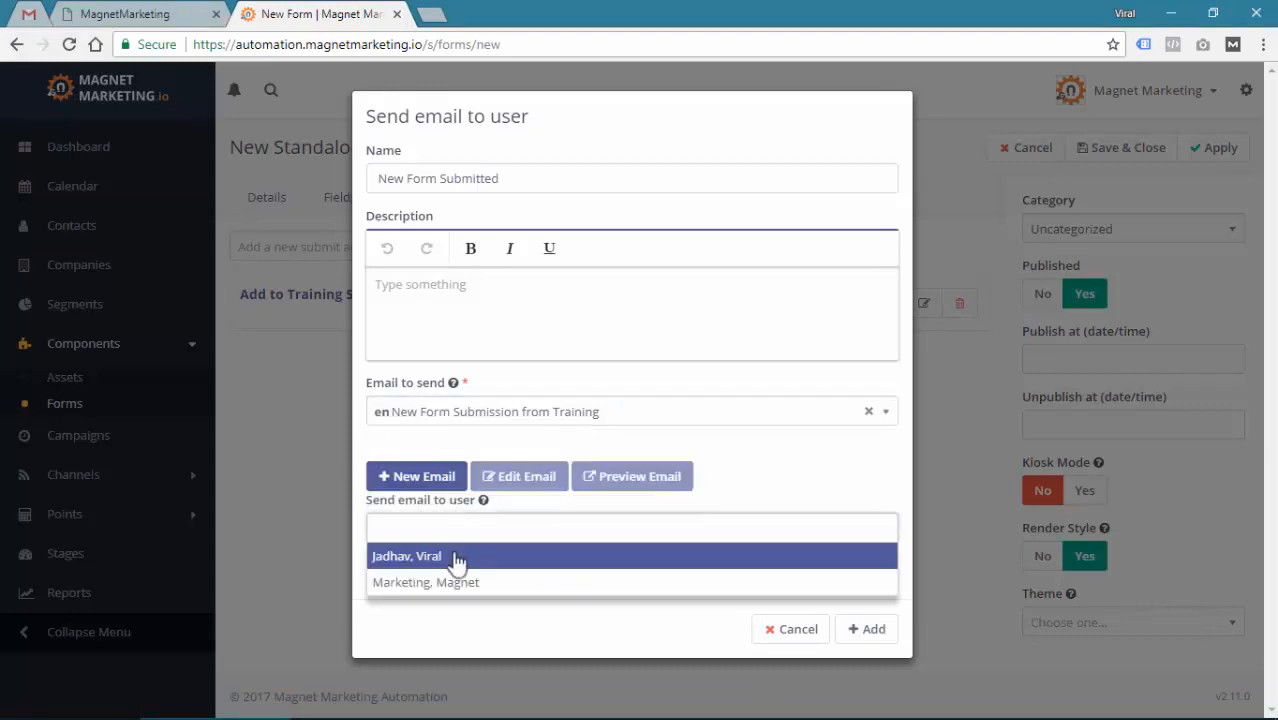
{"action": "left_click", "coordinate": [443, 588]}
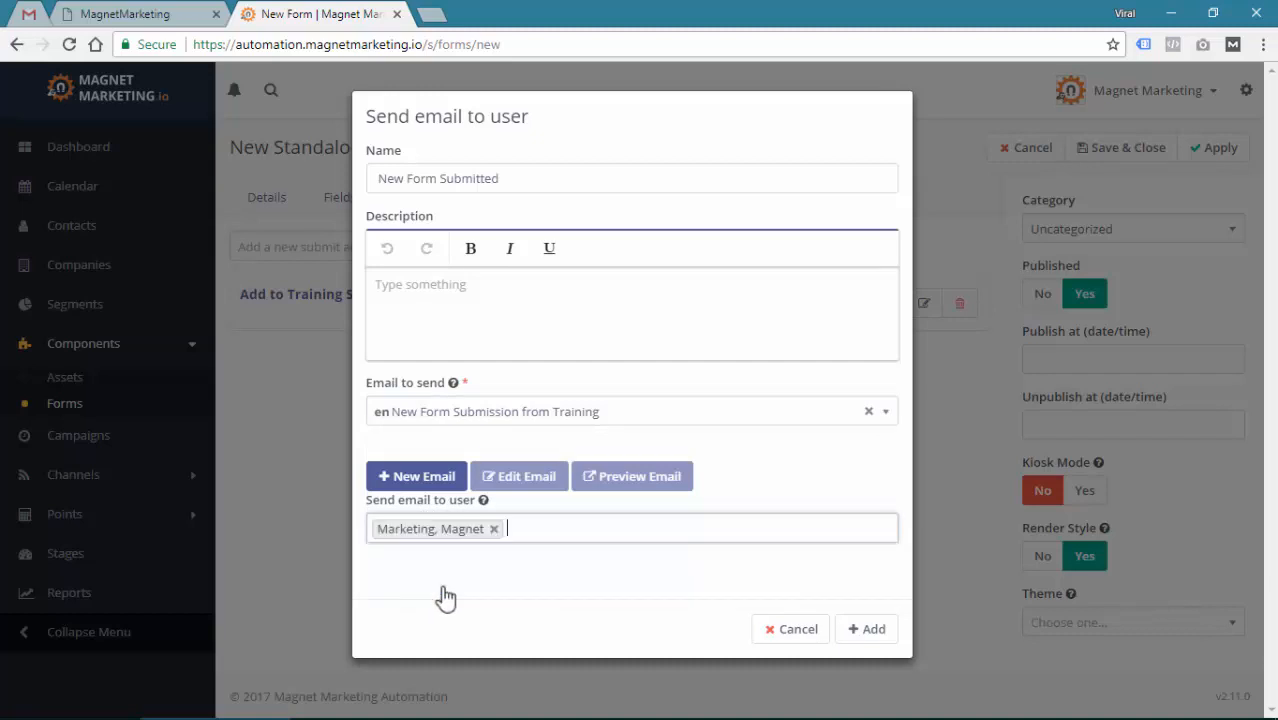
{"action": "left_click", "coordinate": [878, 640]}
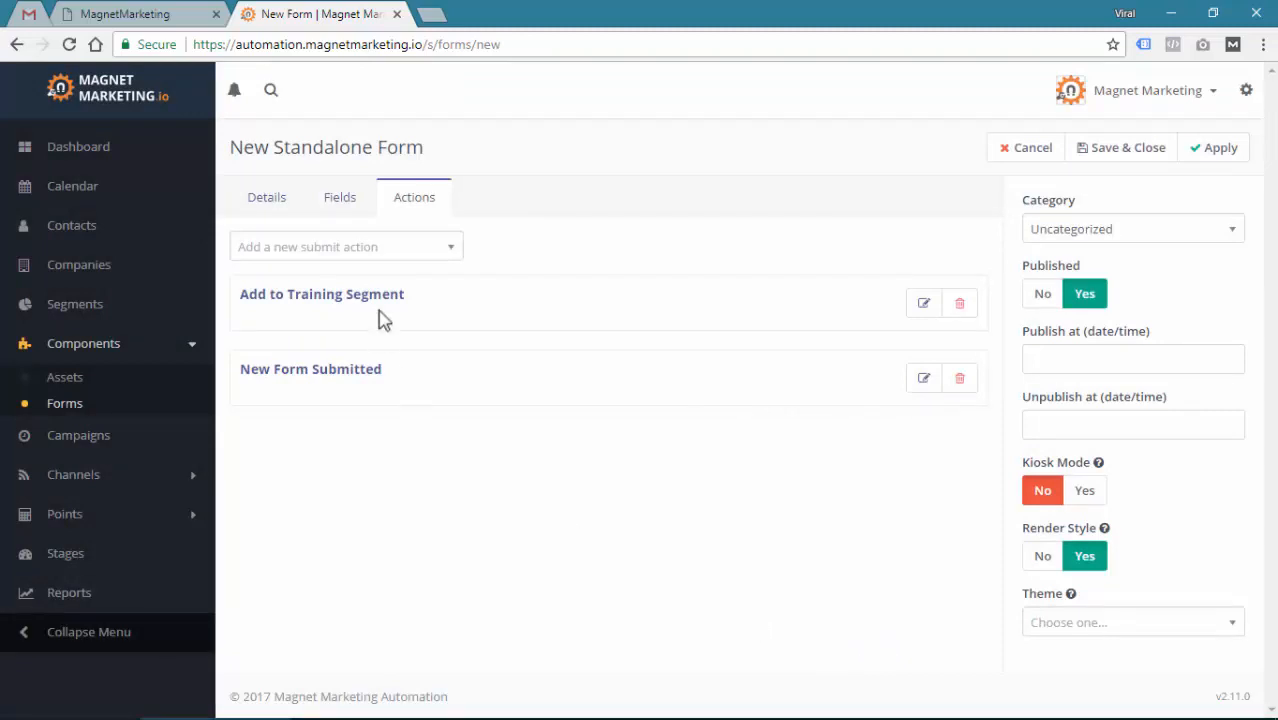
Review Details (keeping Display message on submit), Fields and Actions, then save the Free 4 Part Training Optin form
{"action": "left_click", "coordinate": [284, 205]}
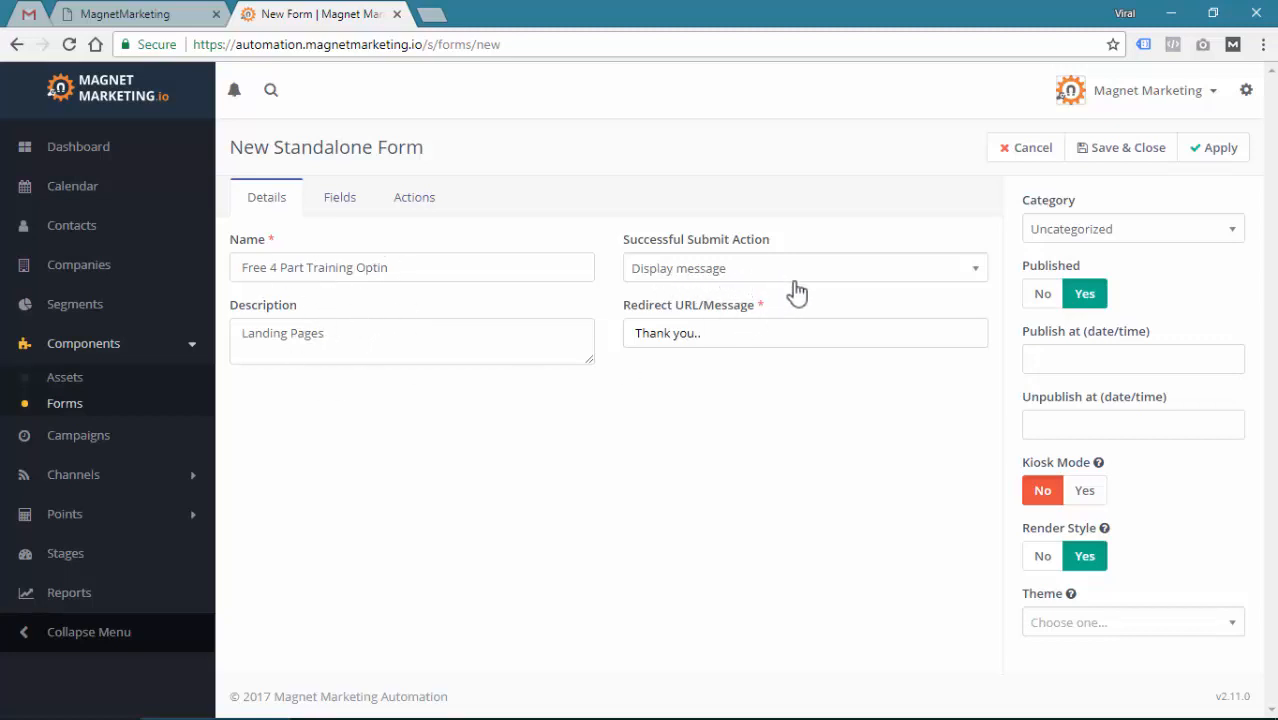
{"action": "left_click", "coordinate": [737, 281]}
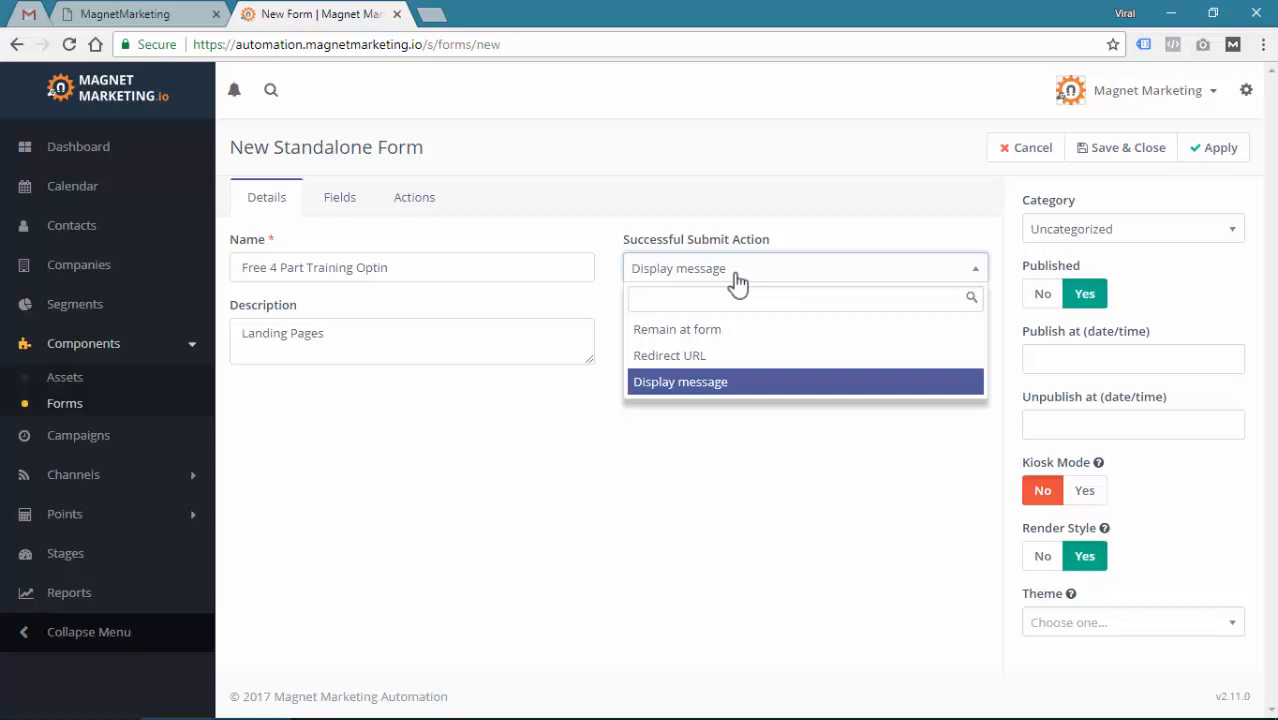
{"action": "left_click", "coordinate": [502, 511]}
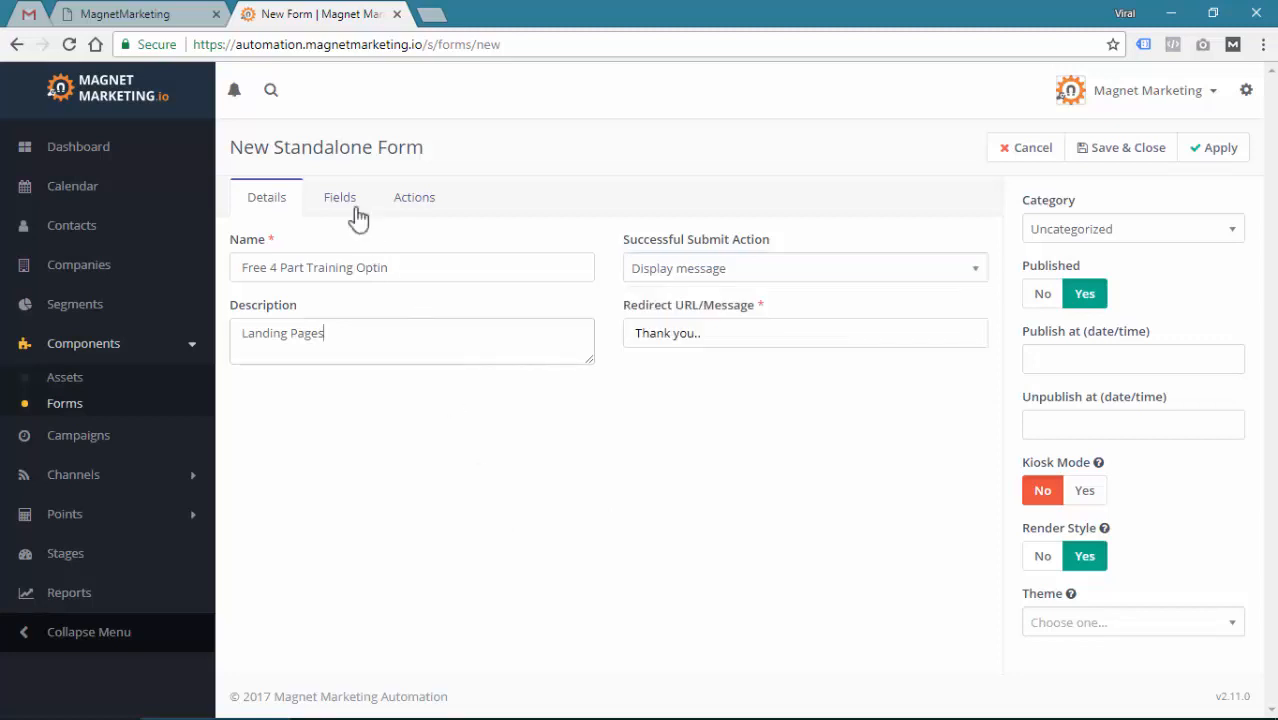
{"action": "left_click", "coordinate": [340, 199]}
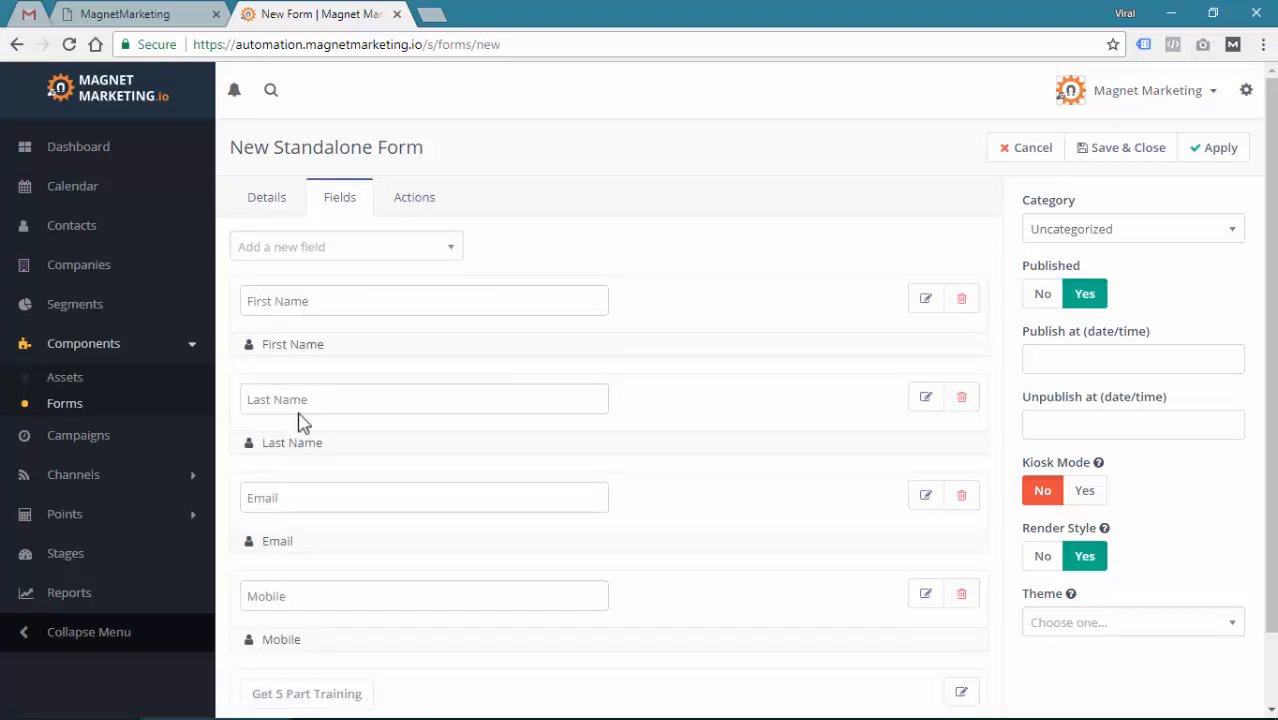
{"action": "scroll", "coordinate": [294, 491], "scroll_direction": "down", "scroll_amount": 1}
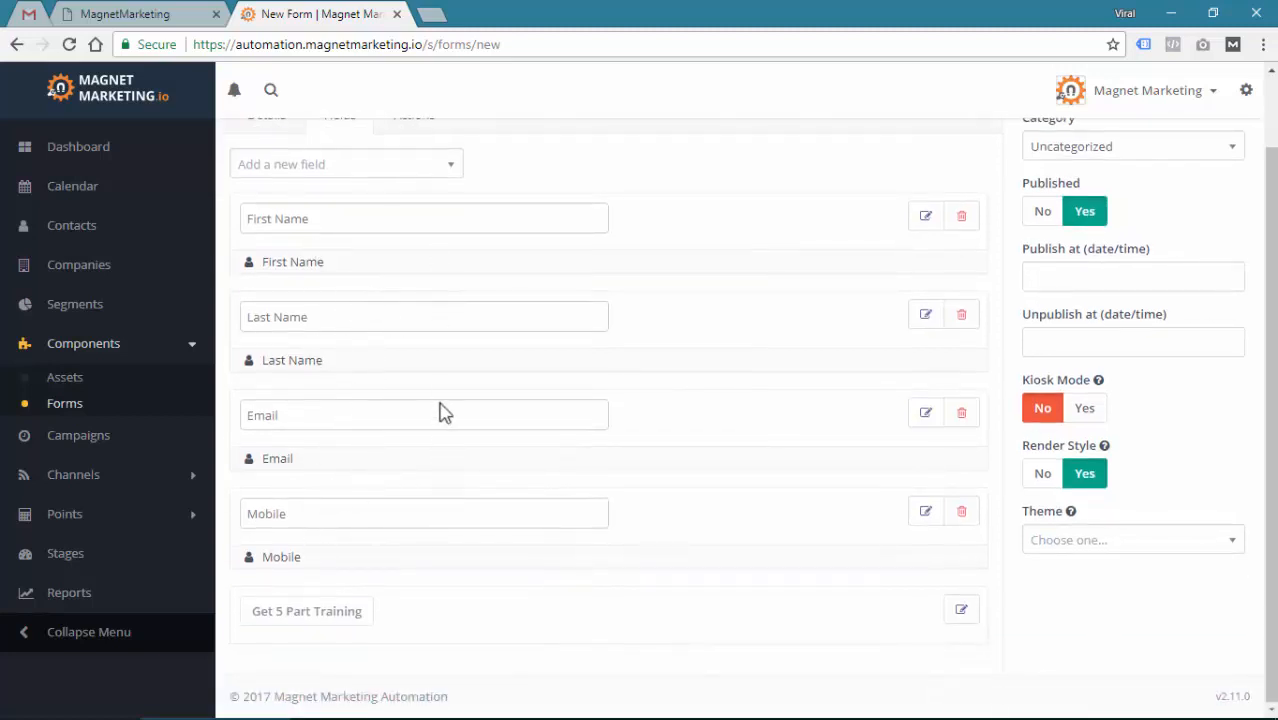
{"action": "scroll", "coordinate": [385, 386], "scroll_direction": "up", "scroll_amount": 1}
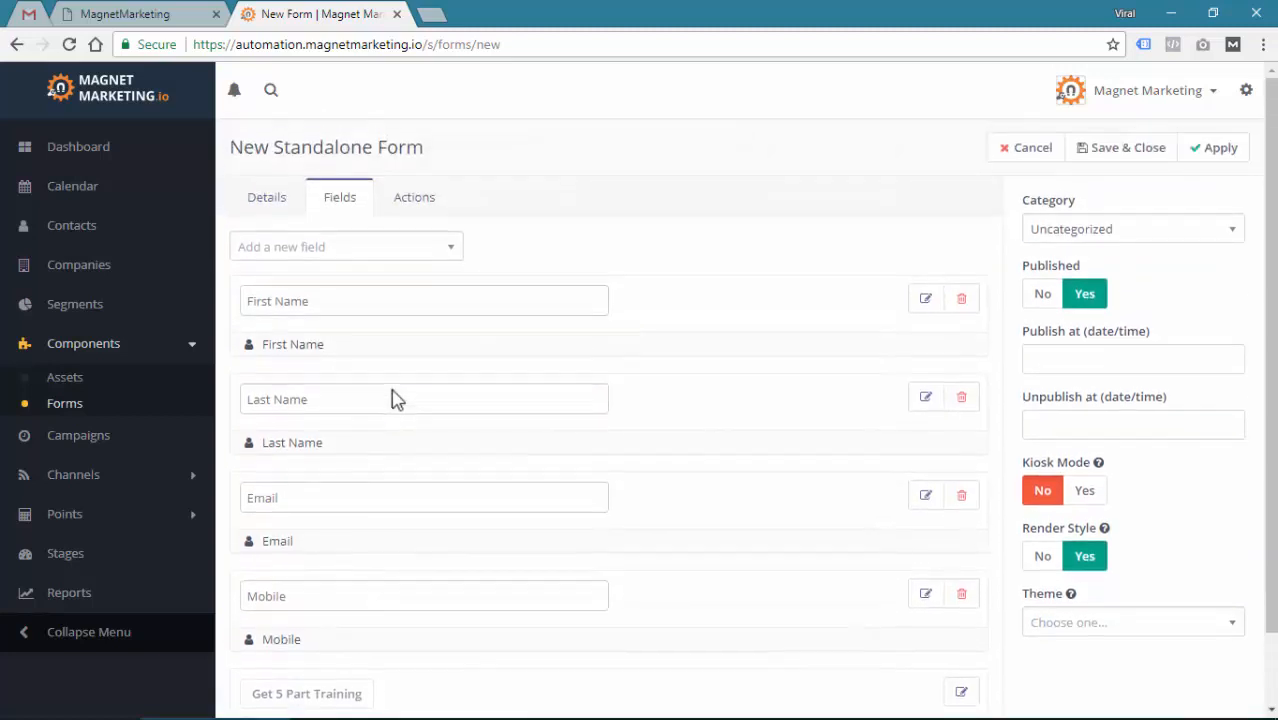
{"action": "left_click", "coordinate": [441, 212]}
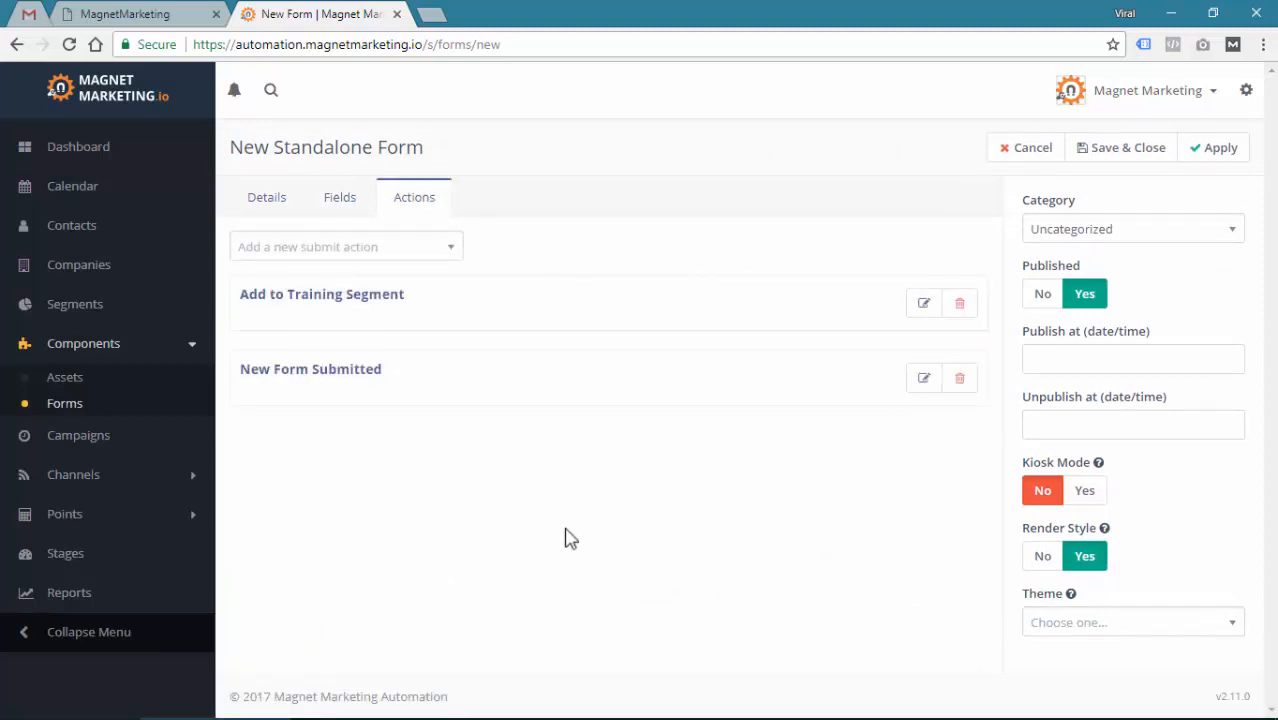
{"action": "left_click", "coordinate": [1118, 158]}
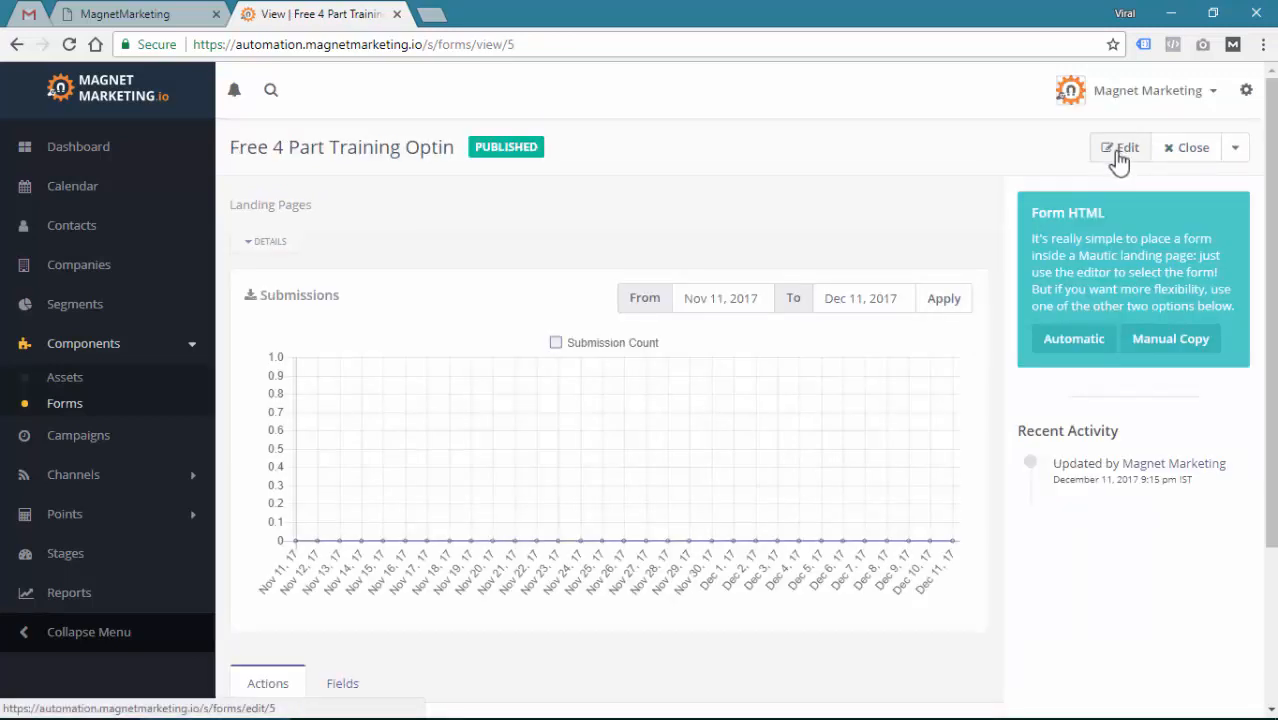
Display and select the form's automatic JavaScript embed code, then return to the Forms list
{"action": "left_click", "coordinate": [1069, 346]}
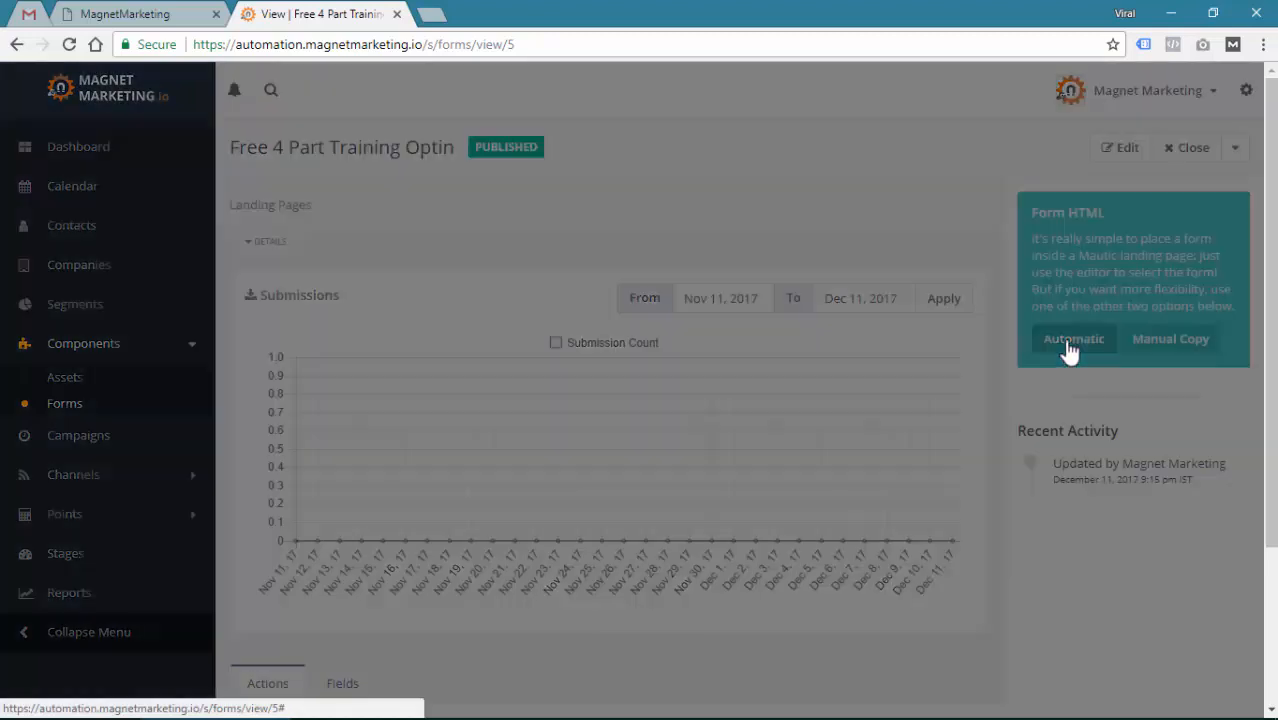
{"action": "left_click", "coordinate": [419, 234]}
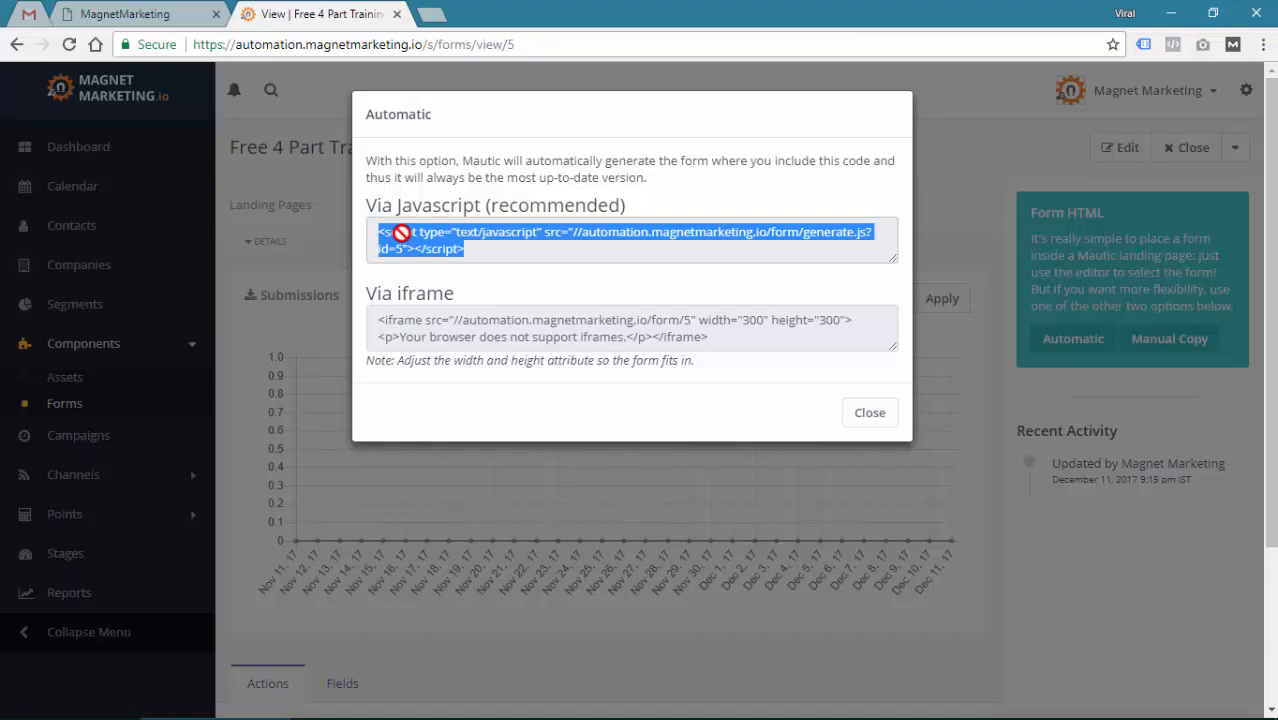
{"action": "left_click", "coordinate": [868, 413]}
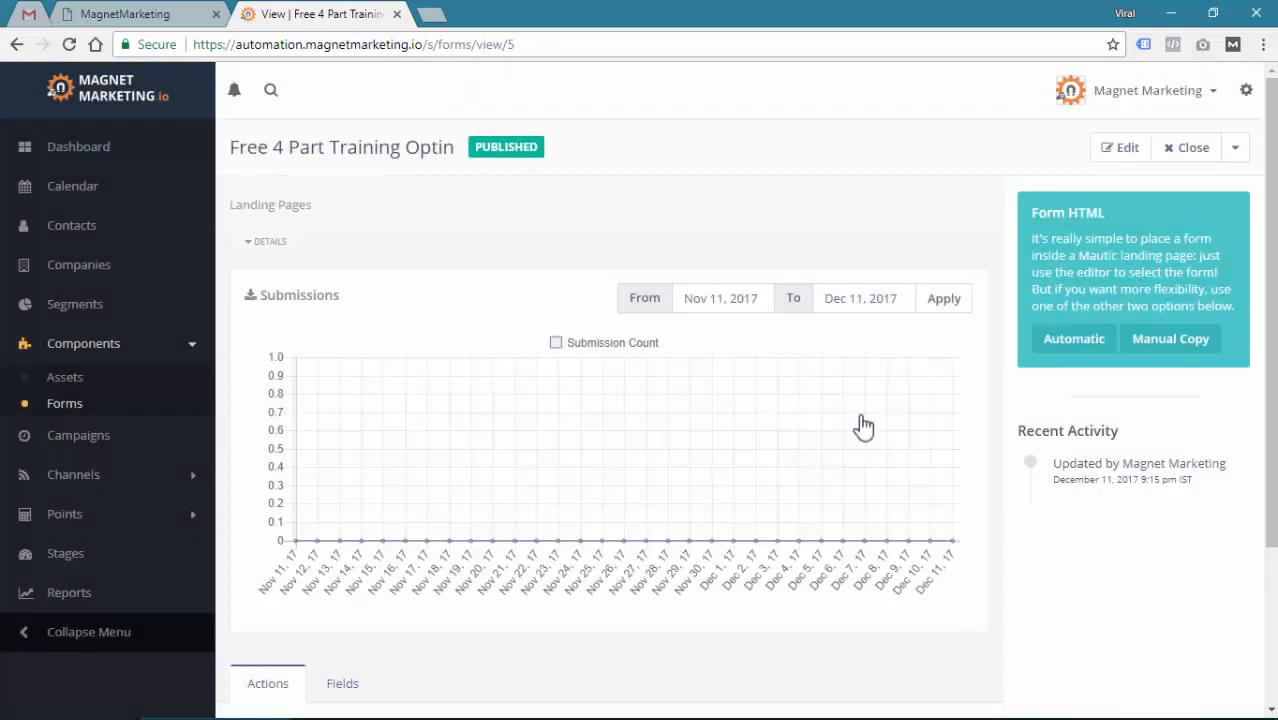
{"action": "left_click", "coordinate": [62, 408]}
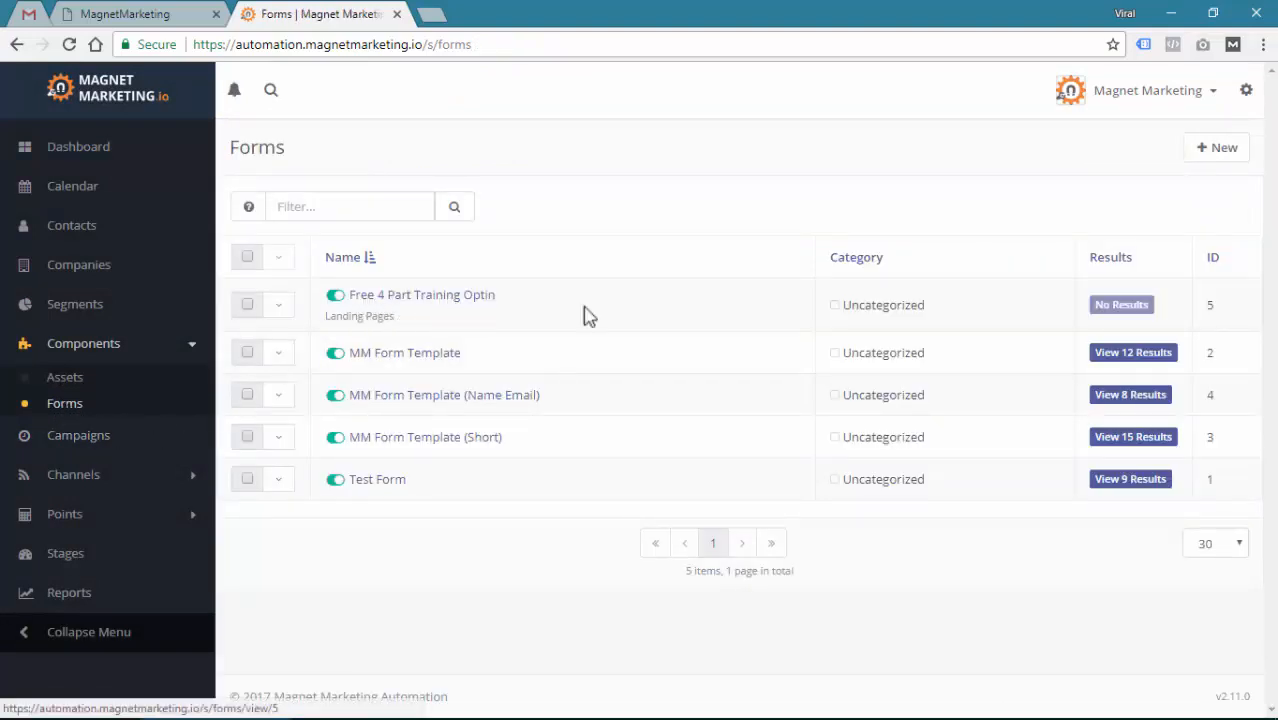
Preview the Free 4 Part Training Optin form and enter a test contact's name, email and mobile number
{"action": "left_click", "coordinate": [284, 307]}
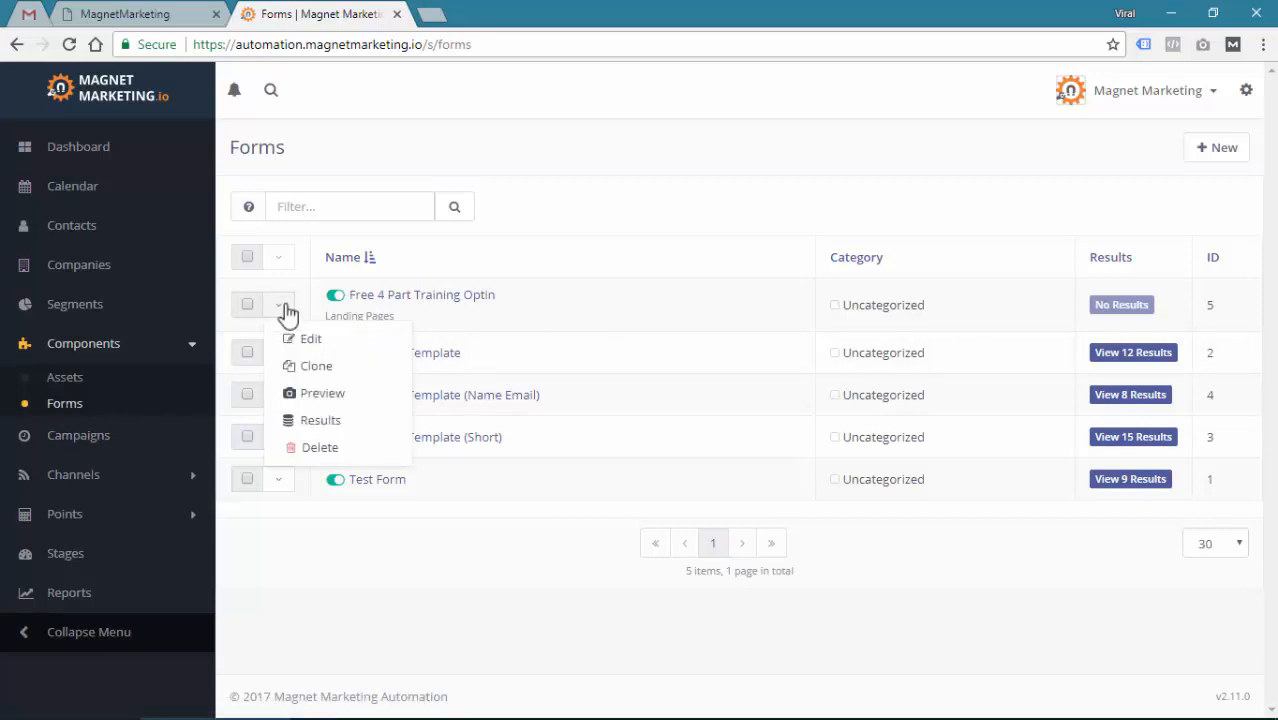
{"action": "left_click", "coordinate": [321, 396]}
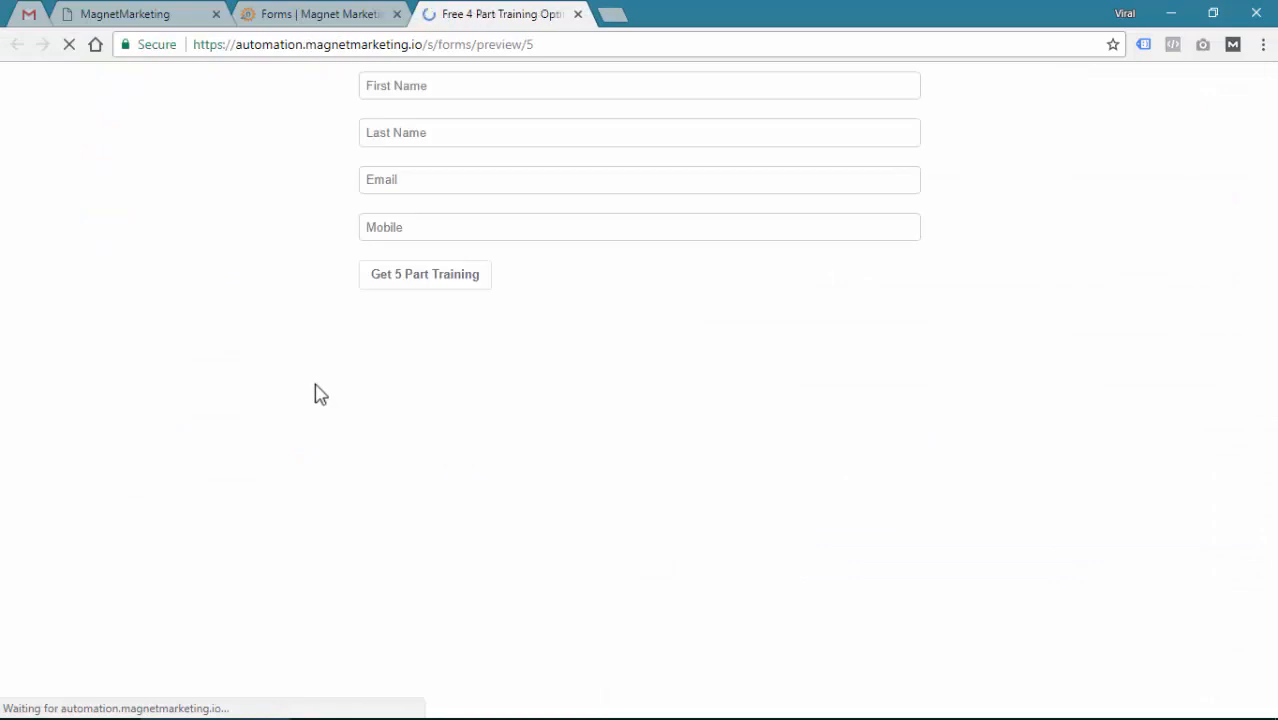
{"action": "left_click", "coordinate": [423, 86]}
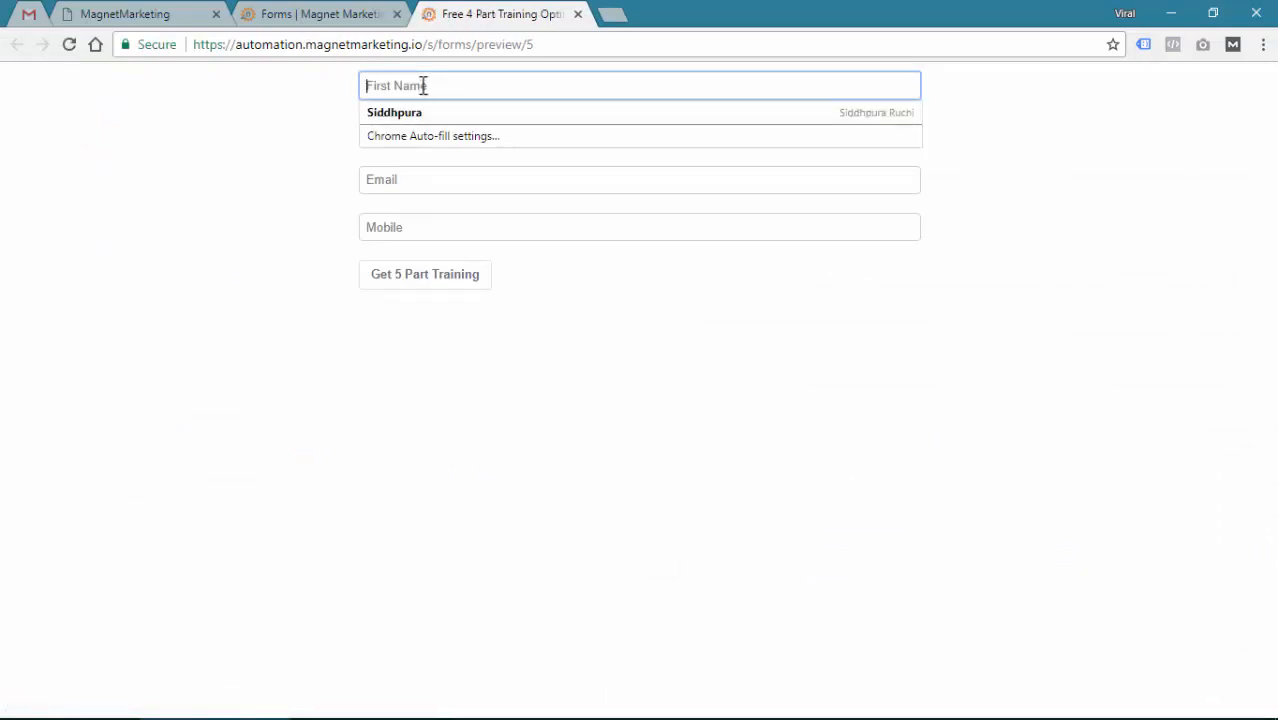
{"action": "key", "text": "Tab"}
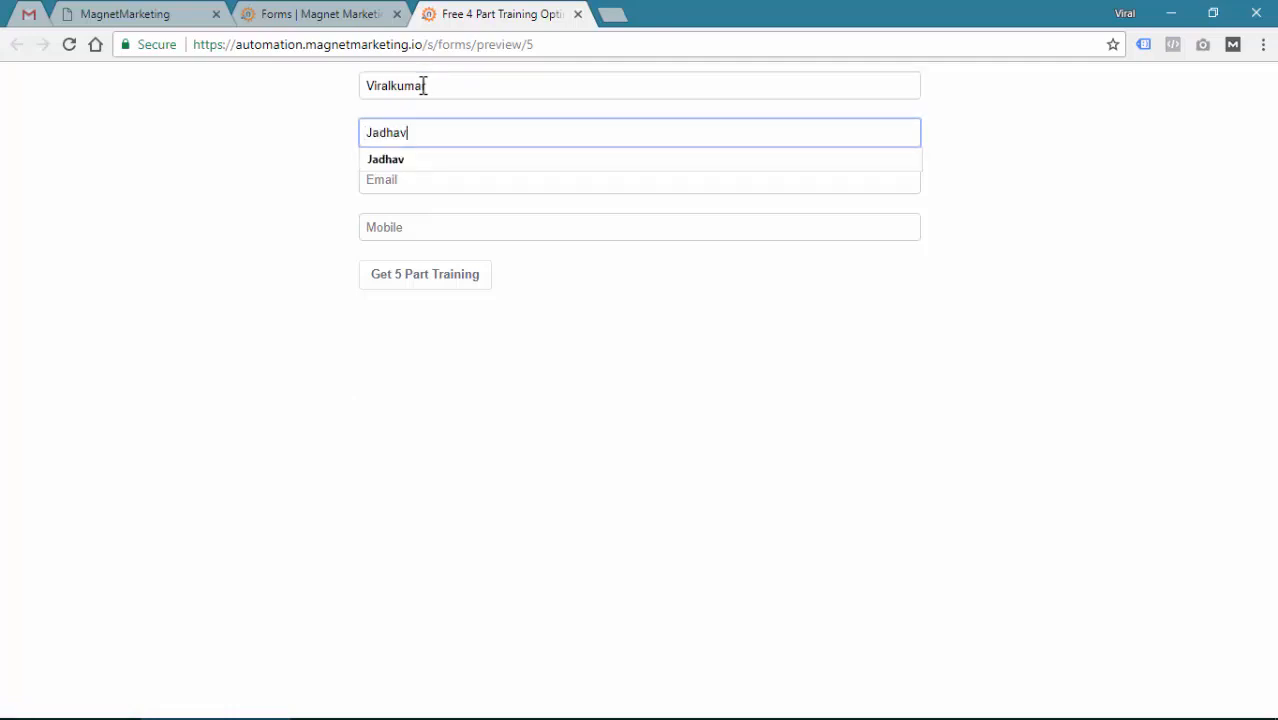
{"action": "key", "text": "Tab"}
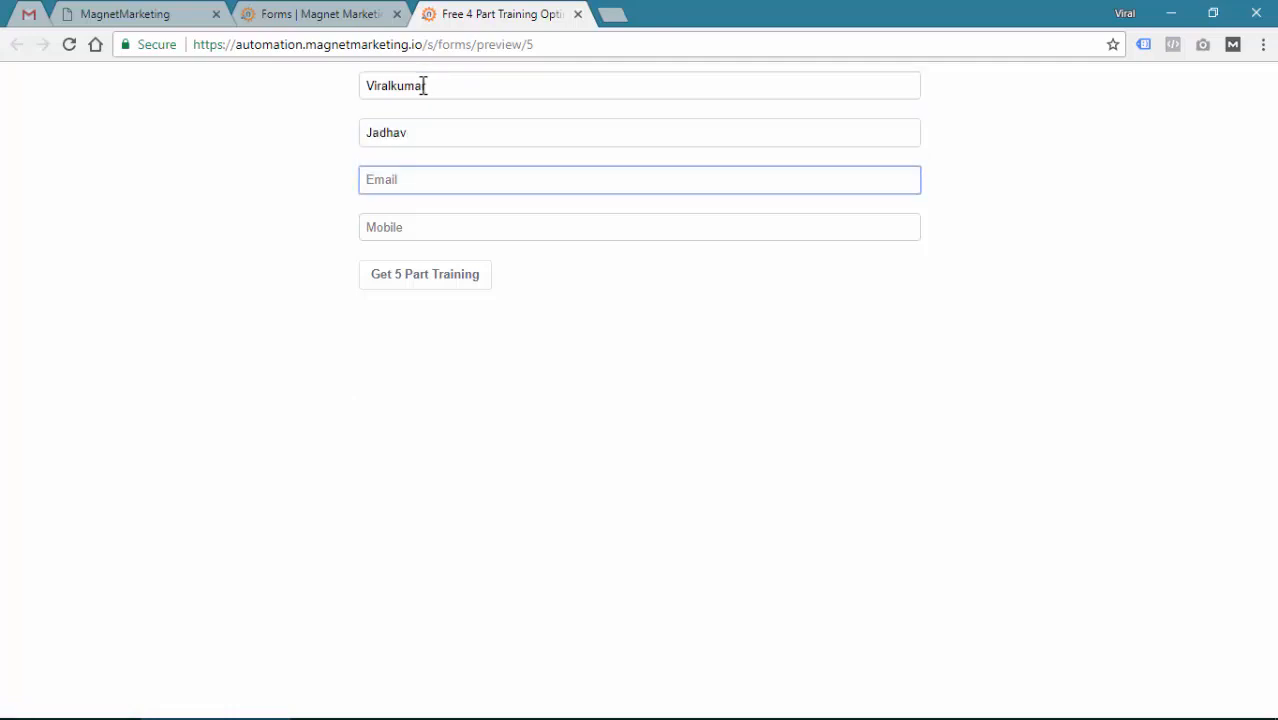
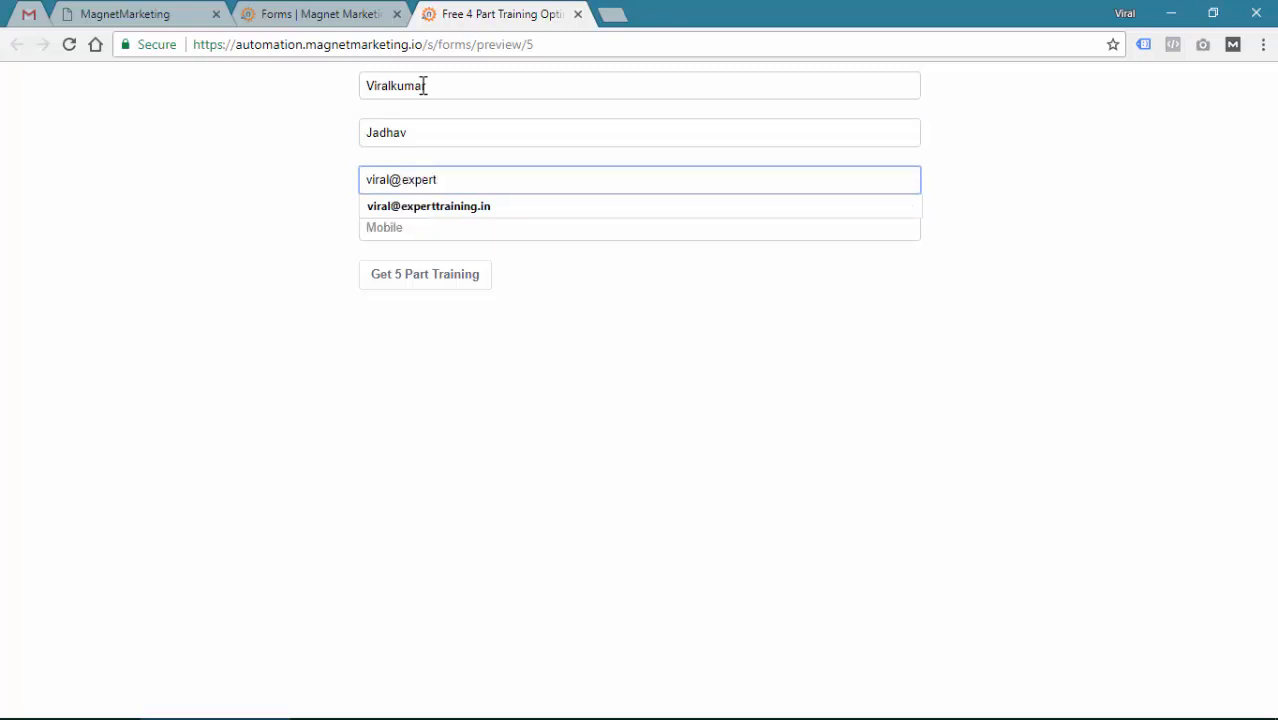
{"action": "key", "text": "Down"}
{"action": "key", "text": "Tab"}
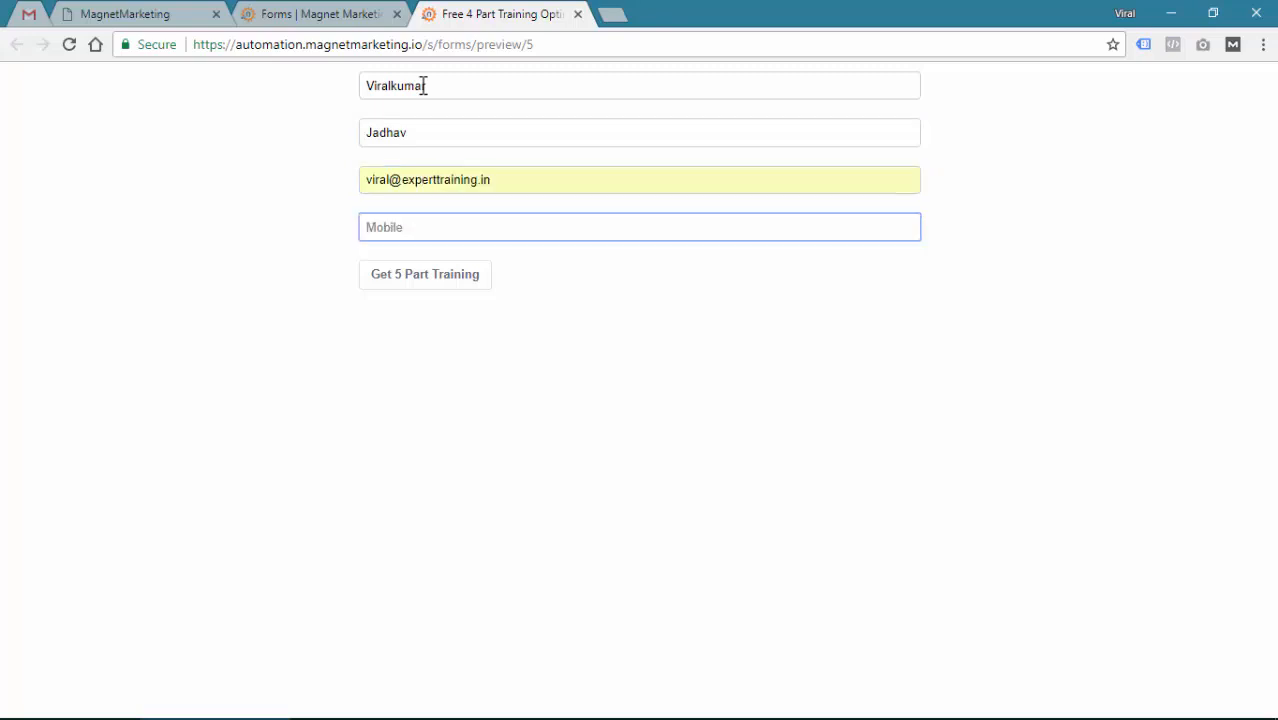
{"action": "type", "text": "9090909090"}
Submit the test entry, confirm the 'Thank you..' message, and return to the Forms list tab
{"action": "left_click", "coordinate": [427, 288]}
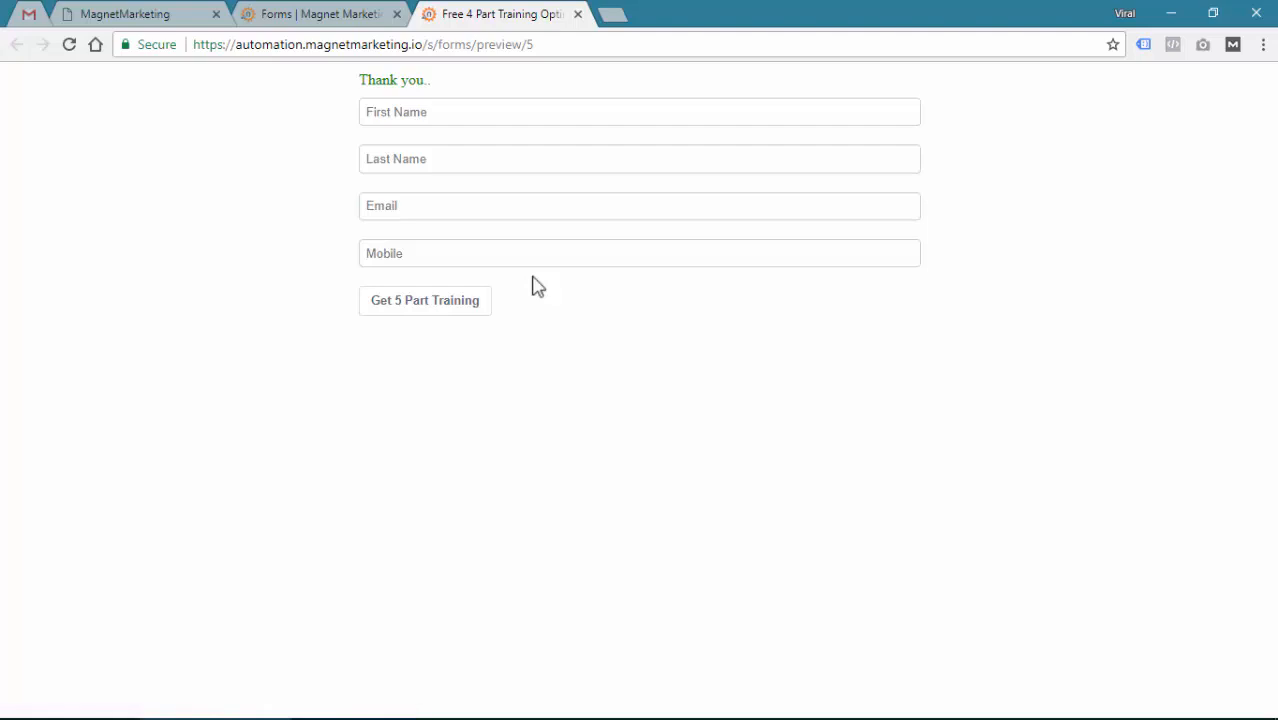
{"action": "triple_click", "coordinate": [408, 83]}
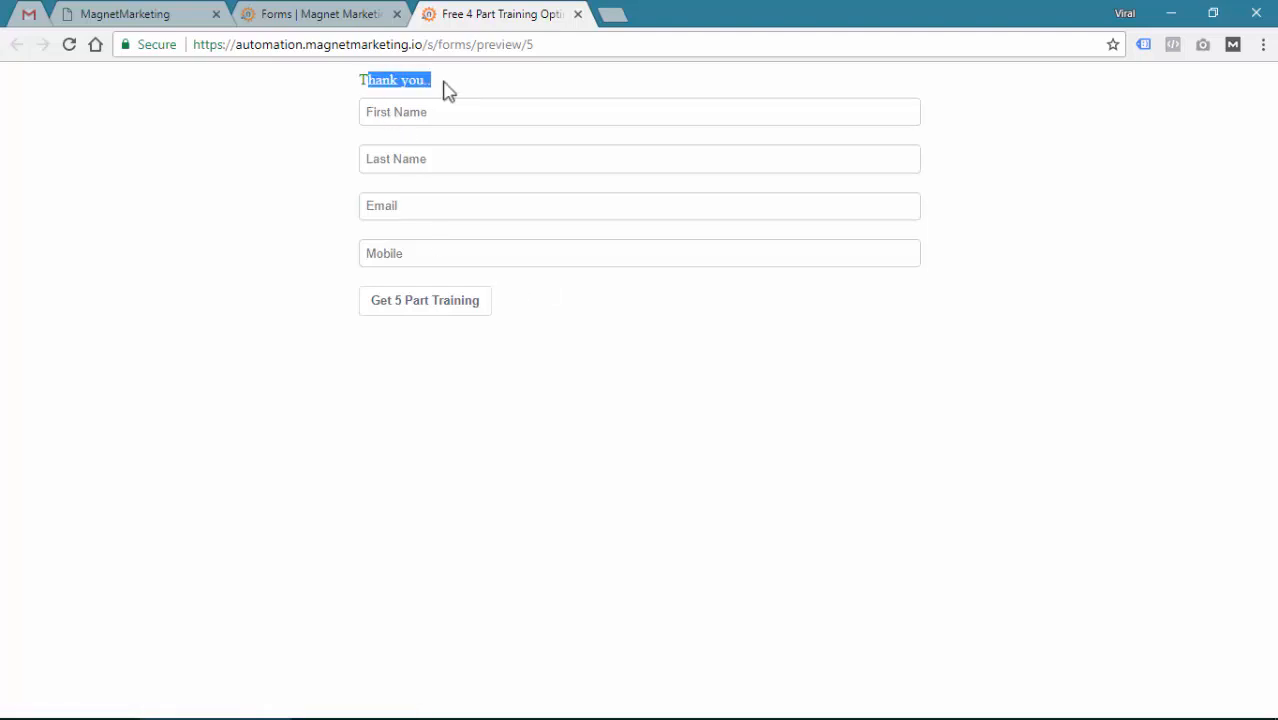
{"action": "left_click", "coordinate": [445, 88]}
{"action": "left_click", "coordinate": [318, 14]}
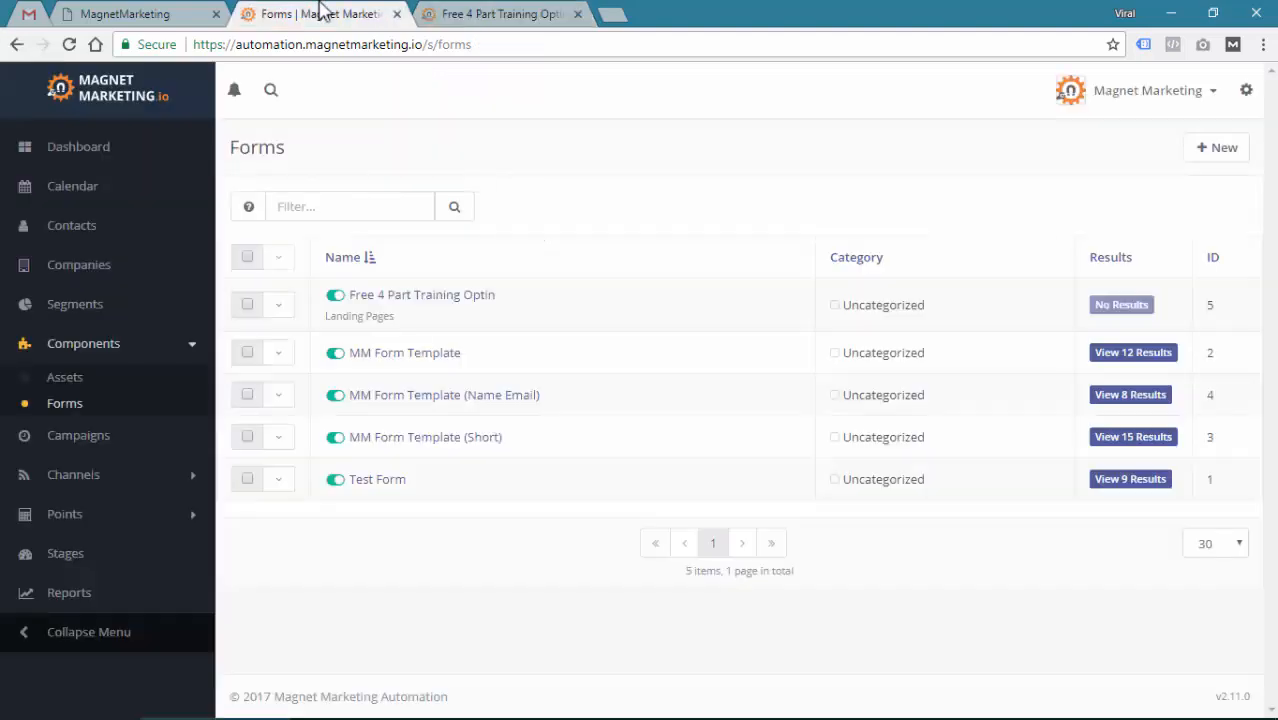
Open the newest contact's profile and review its history of the optin submission and notification email
{"action": "left_click", "coordinate": [80, 228]}
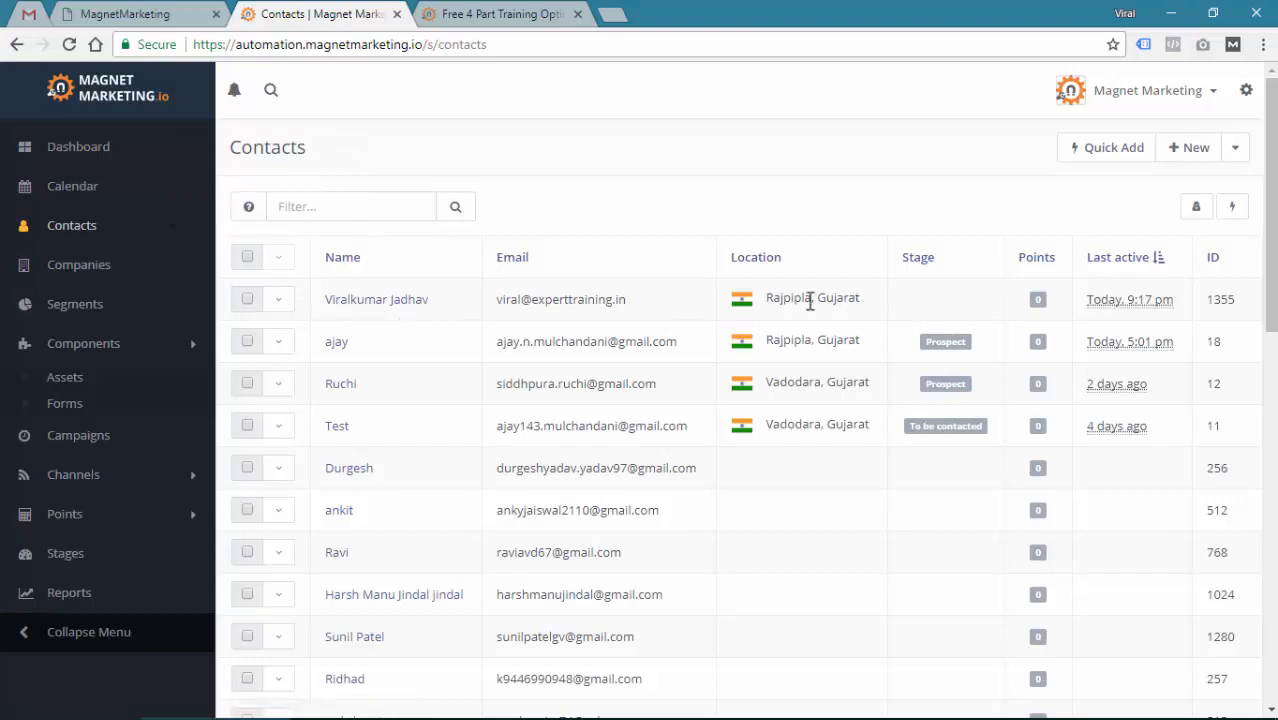
{"action": "left_click", "coordinate": [375, 310]}
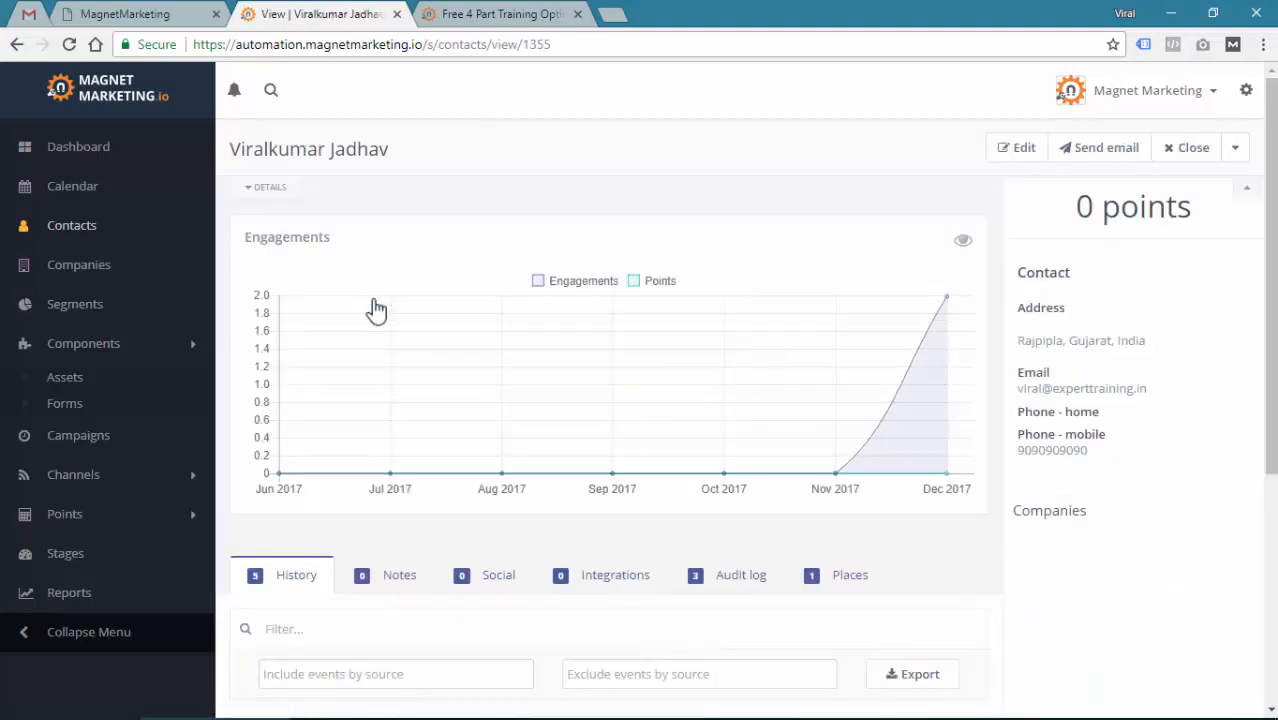
{"action": "scroll", "coordinate": [512, 319], "scroll_direction": "down", "scroll_amount": 4}
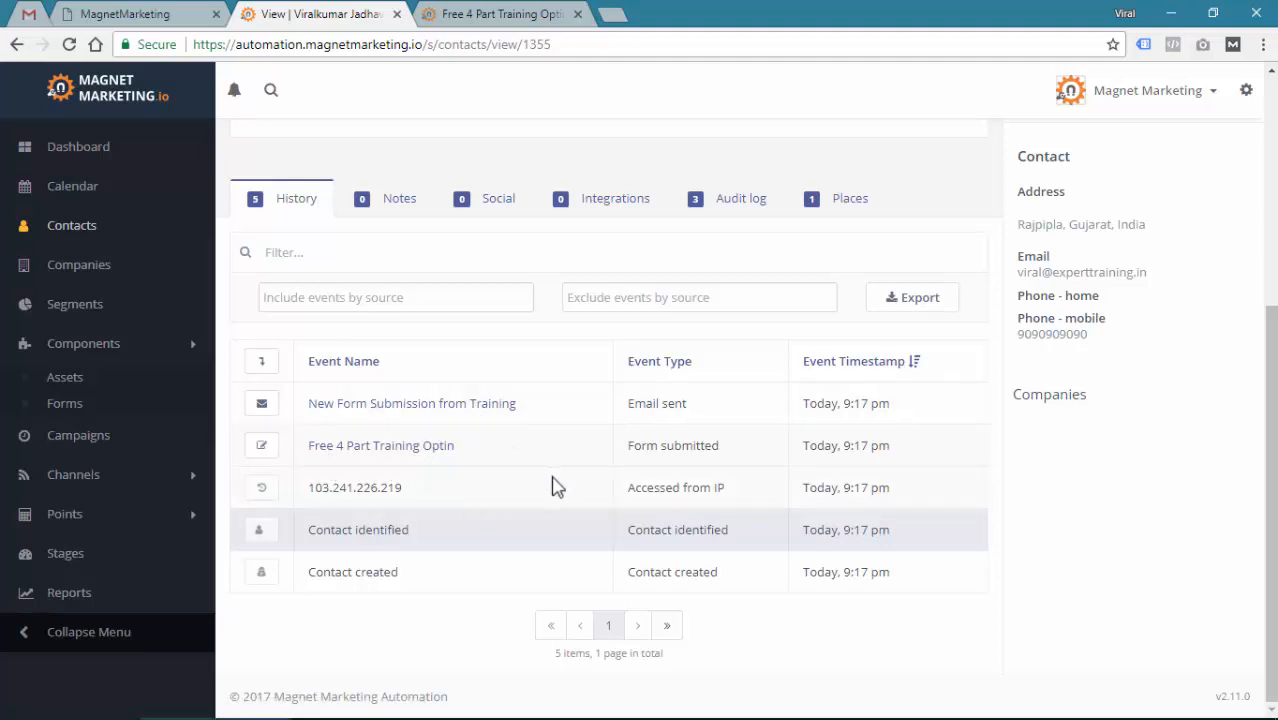
{"action": "scroll", "coordinate": [643, 454], "scroll_direction": "up", "scroll_amount": 4}
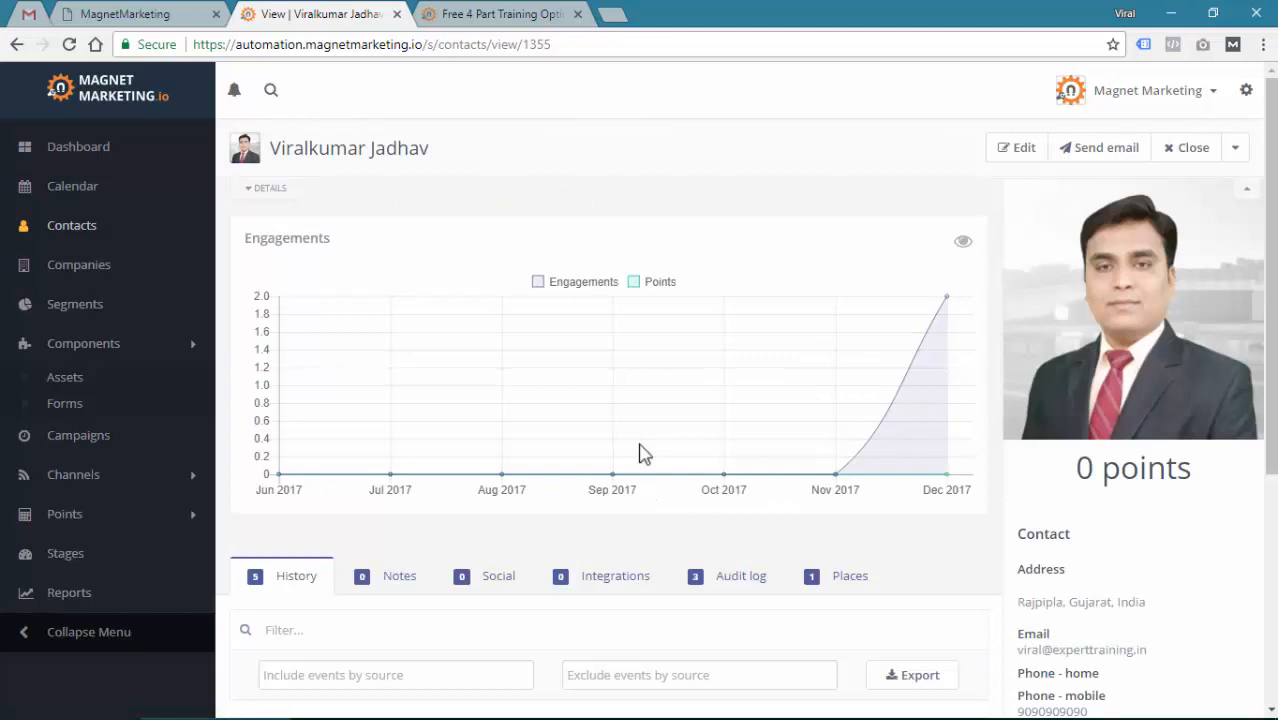
Recheck the preview's 'Thank you..' message, then go to the Contact Segments list
{"action": "left_click", "coordinate": [467, 12]}
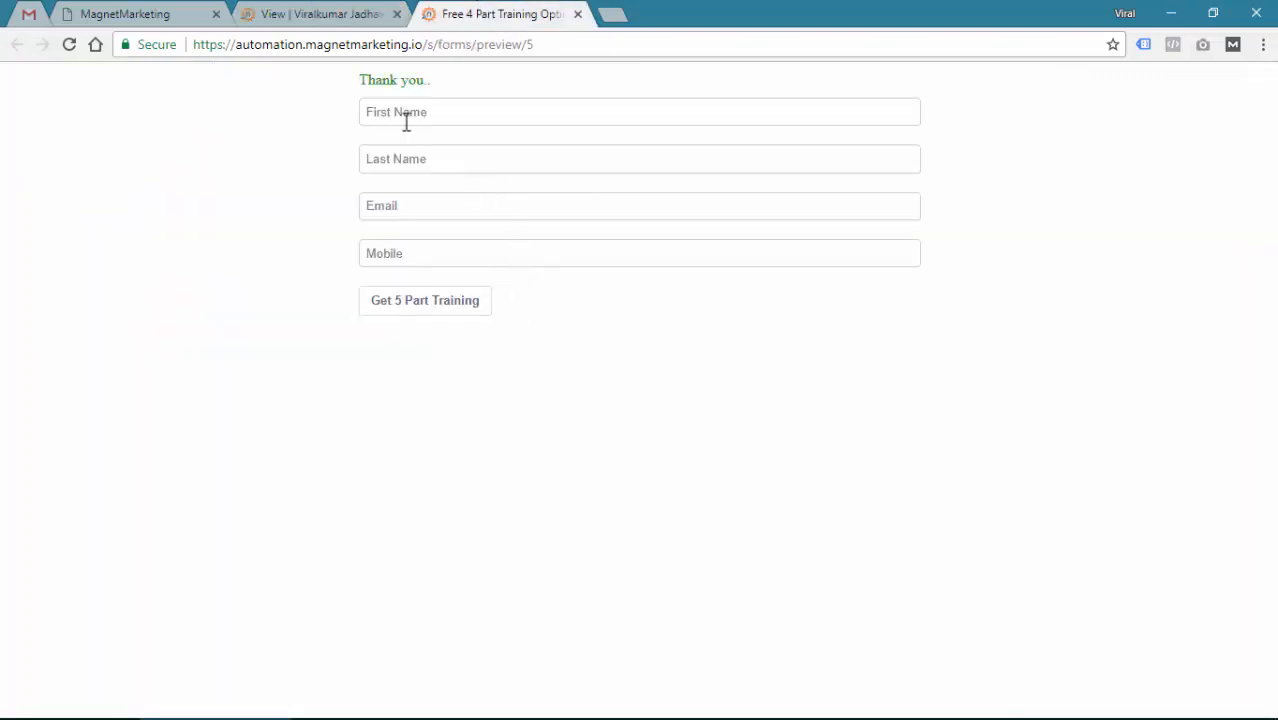
{"action": "left_click_drag", "start_coordinate": [364, 80], "coordinate": [450, 88]}
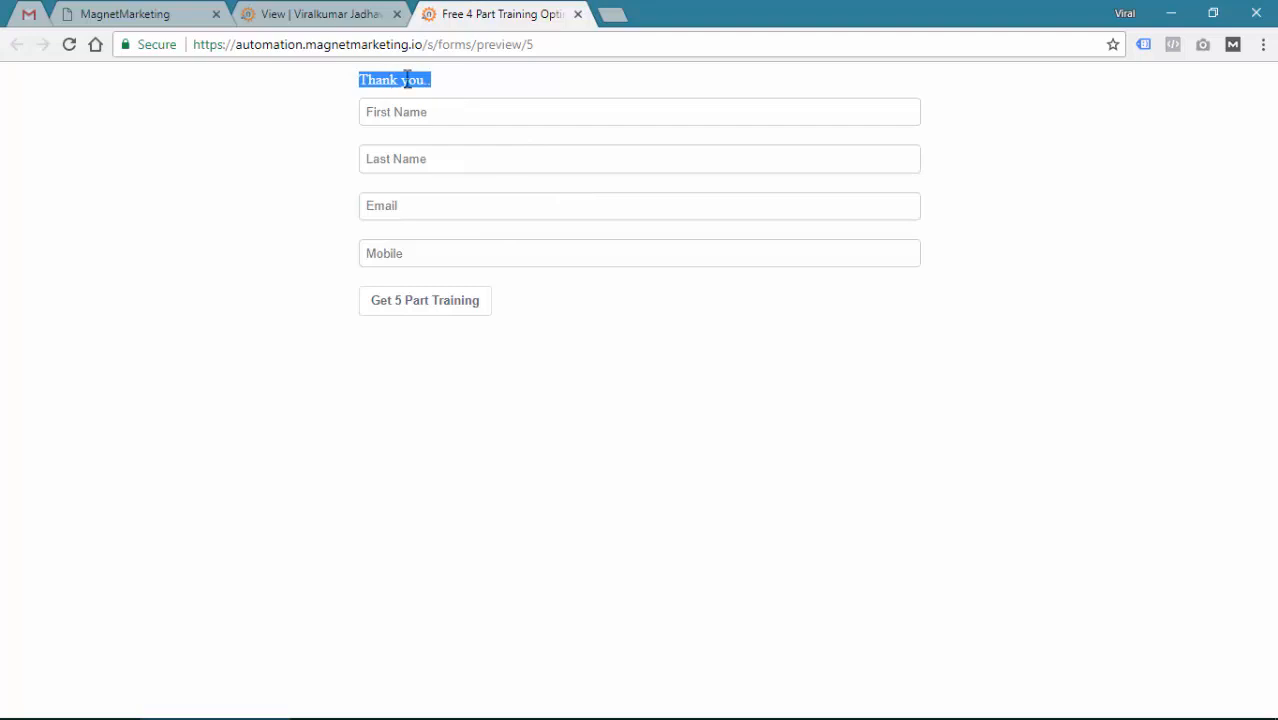
{"action": "left_click", "coordinate": [305, 13]}
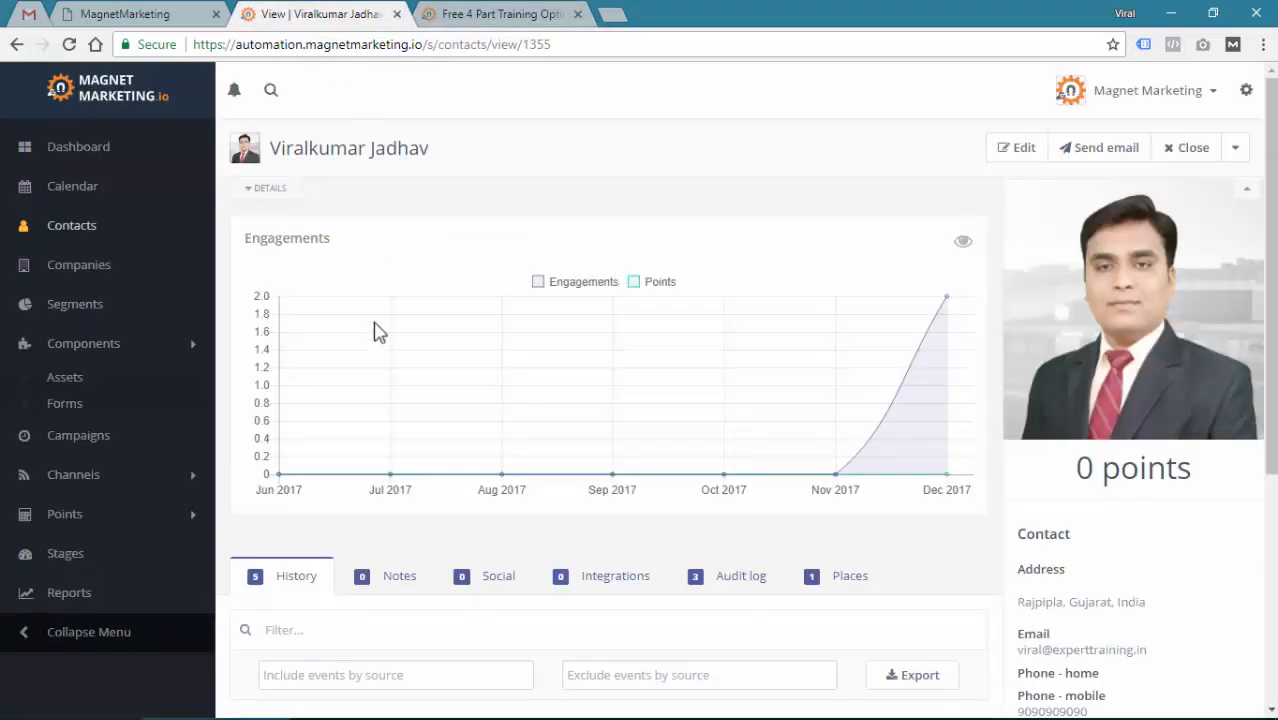
{"action": "left_click", "coordinate": [73, 306]}
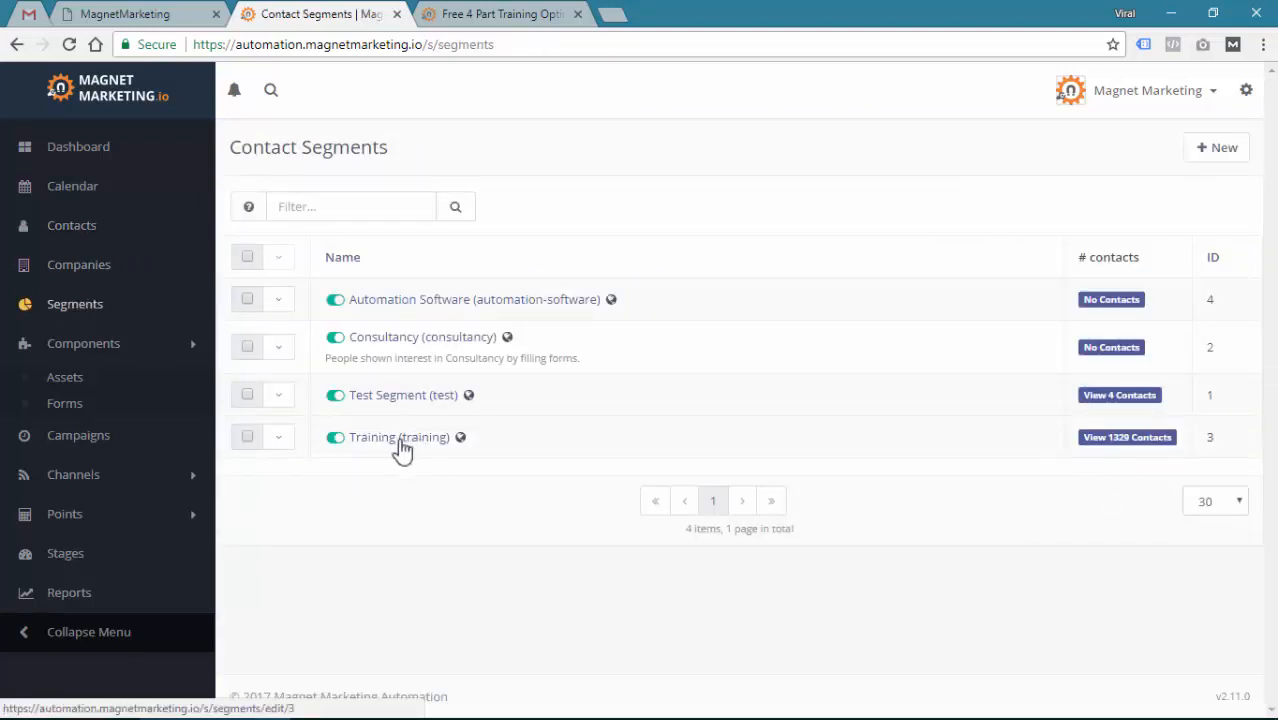
View the Training segment's 1329 contacts with the test contact listed first, then return to Forms
{"action": "left_click", "coordinate": [1092, 442]}
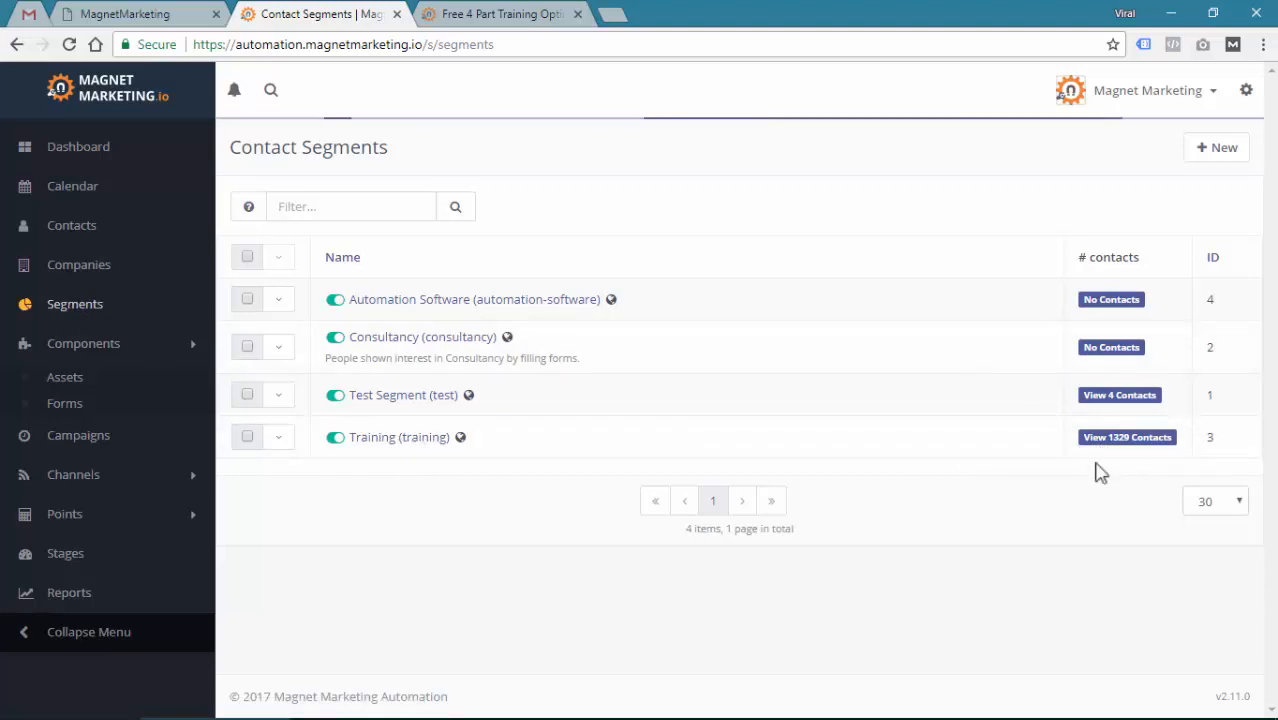
{"action": "left_click", "coordinate": [1155, 447]}
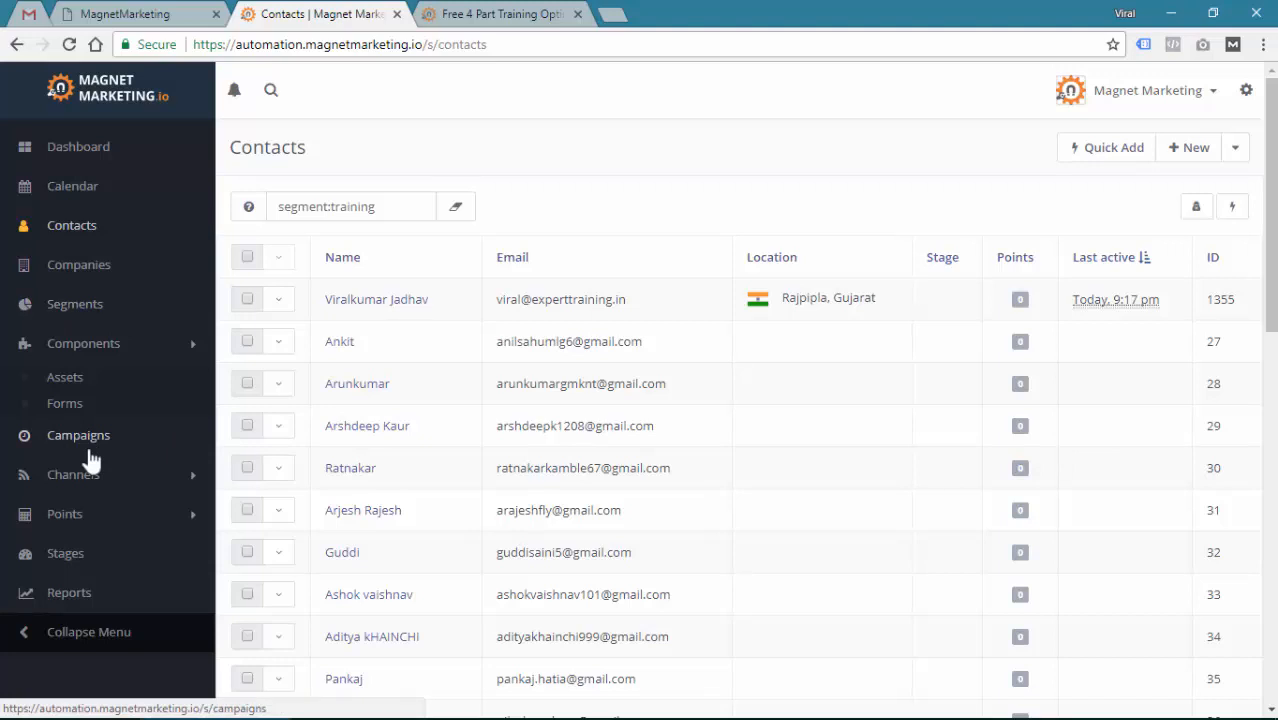
{"action": "left_click", "coordinate": [74, 410]}
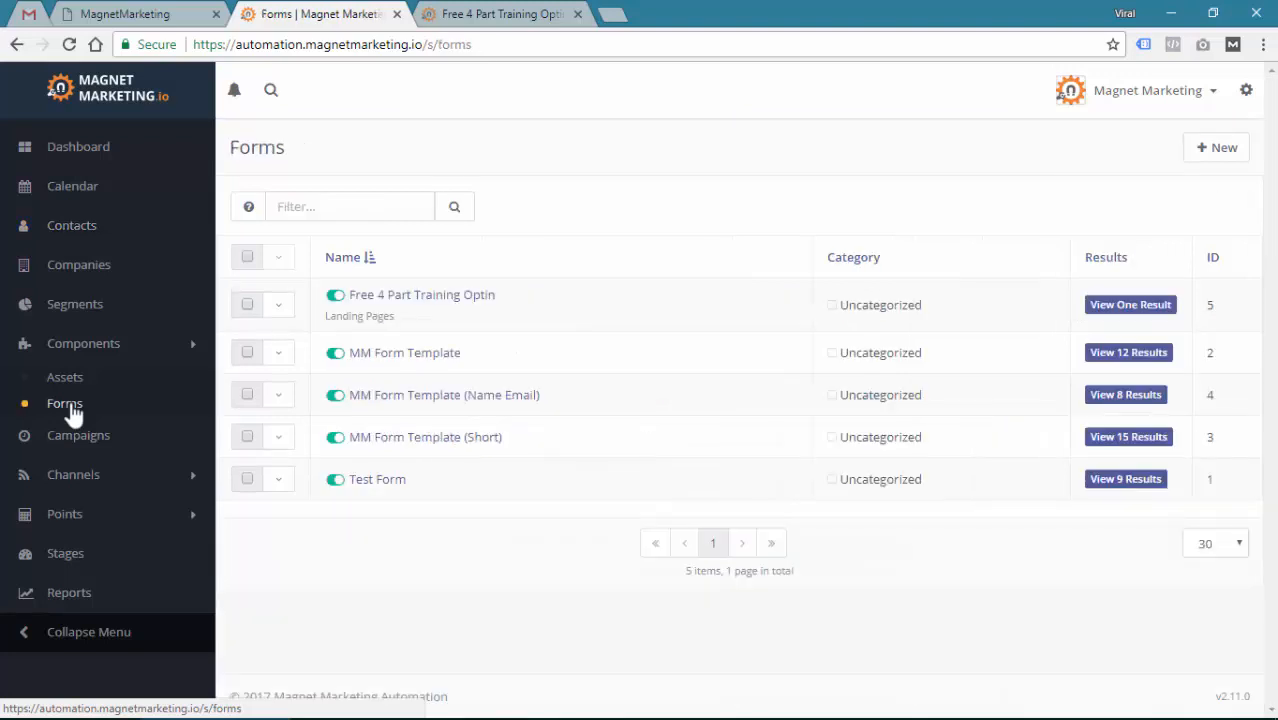
Open the Free 4 Part Training Optin editor's Actions, showing Add to Training Segment and New Form Submitted
{"action": "left_click", "coordinate": [415, 298]}
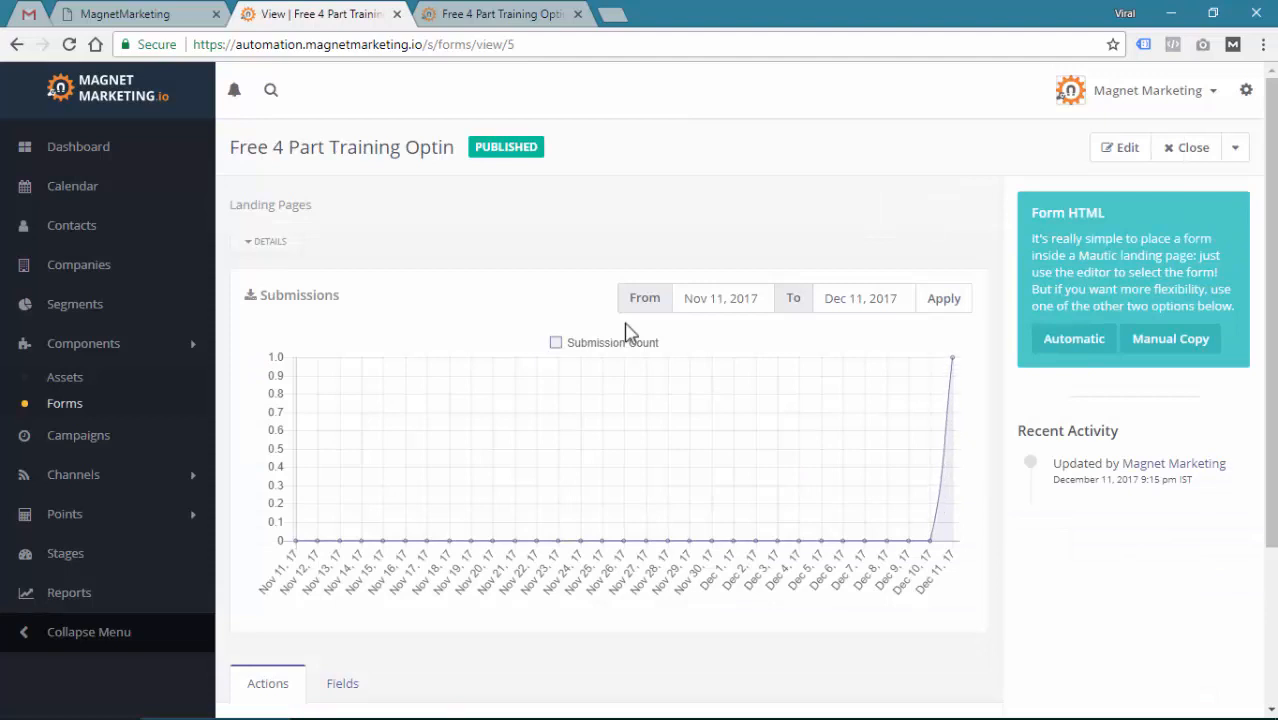
{"action": "left_click", "coordinate": [1127, 149]}
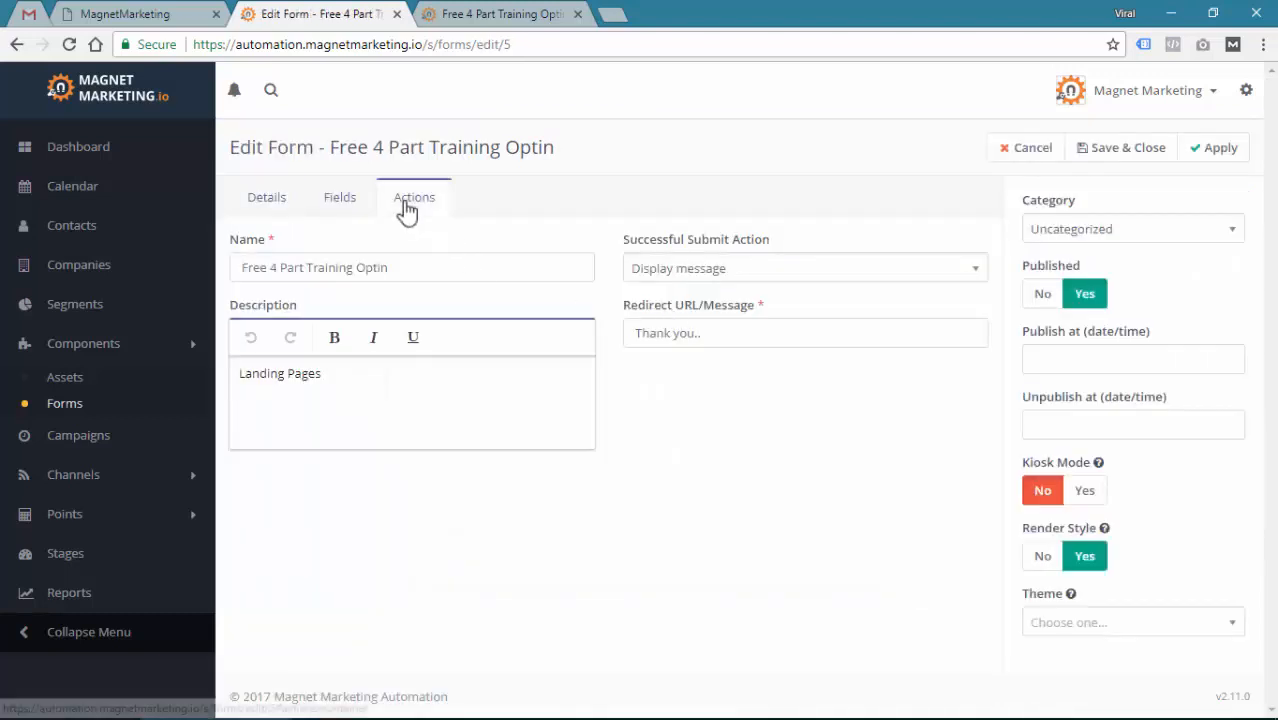
{"action": "left_click", "coordinate": [405, 203]}
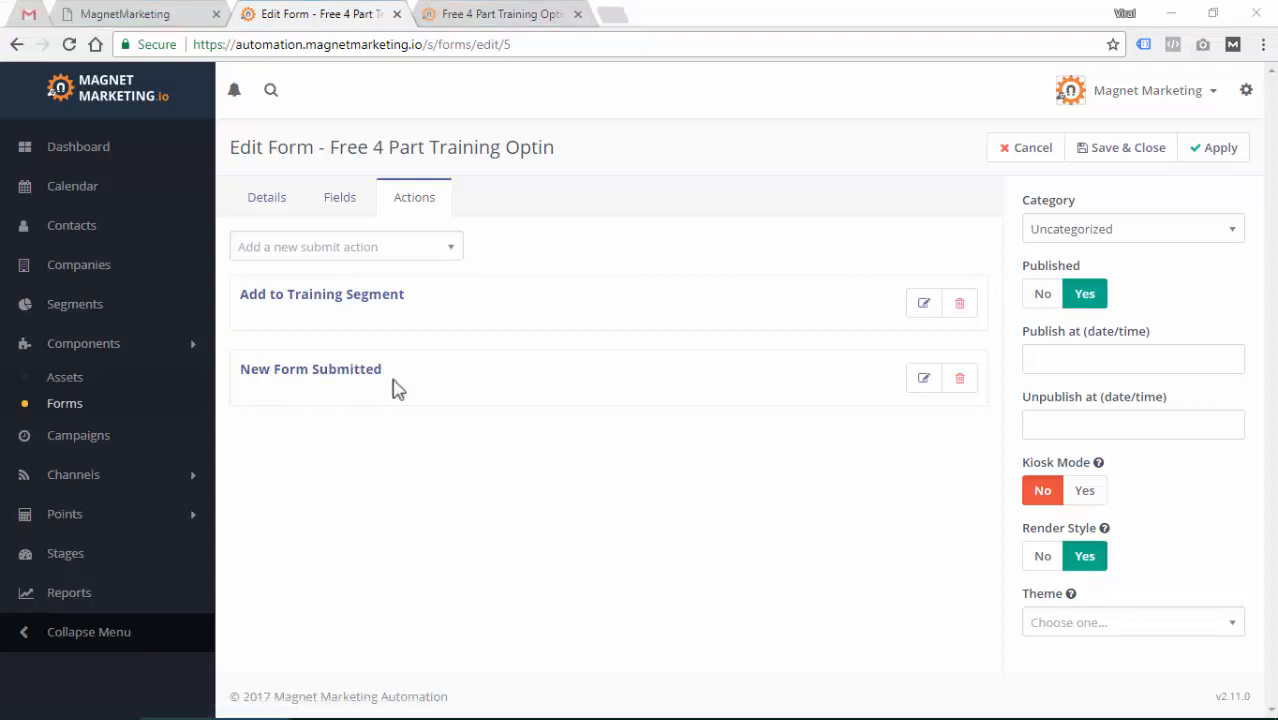
{"action": "key", "text": "alt+Tab"}
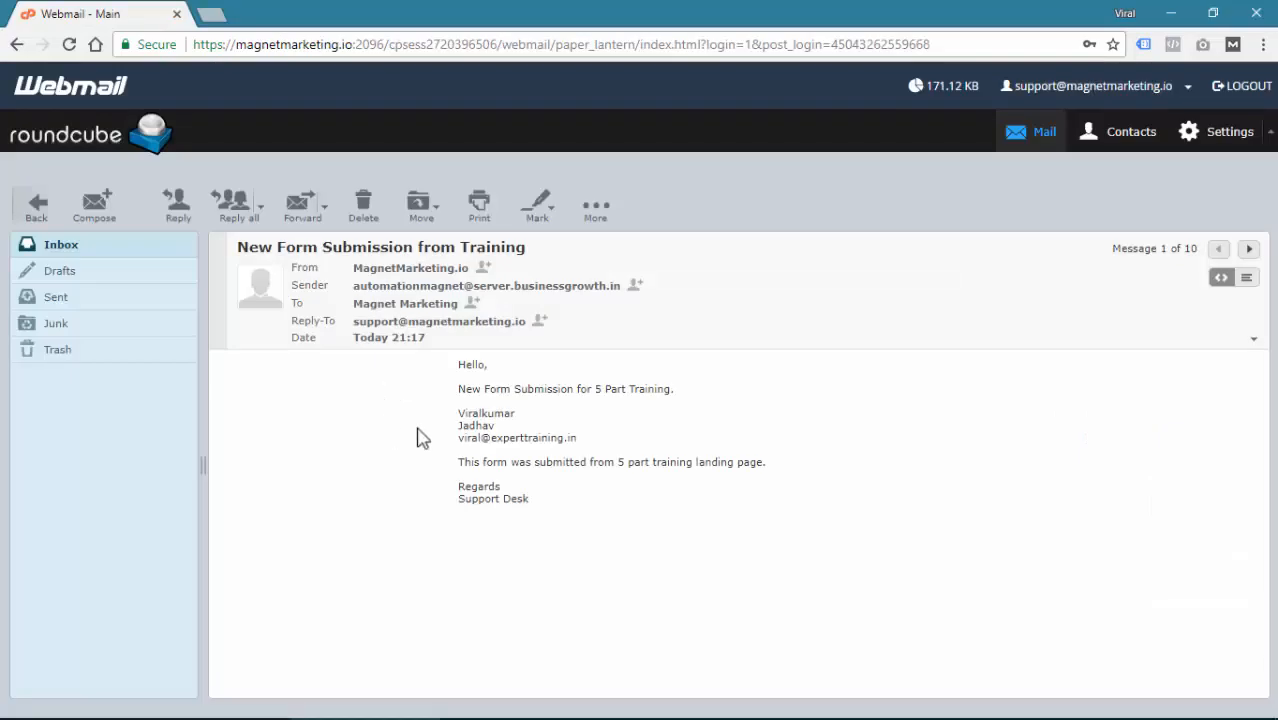
Check the 'New Form Submission from Training' email, highlighting the submitted name and email address lines
{"action": "left_click_drag", "start_coordinate": [457, 363], "coordinate": [477, 358]}
{"action": "left_click", "coordinate": [463, 398]}
{"action": "triple_click", "coordinate": [620, 390]}
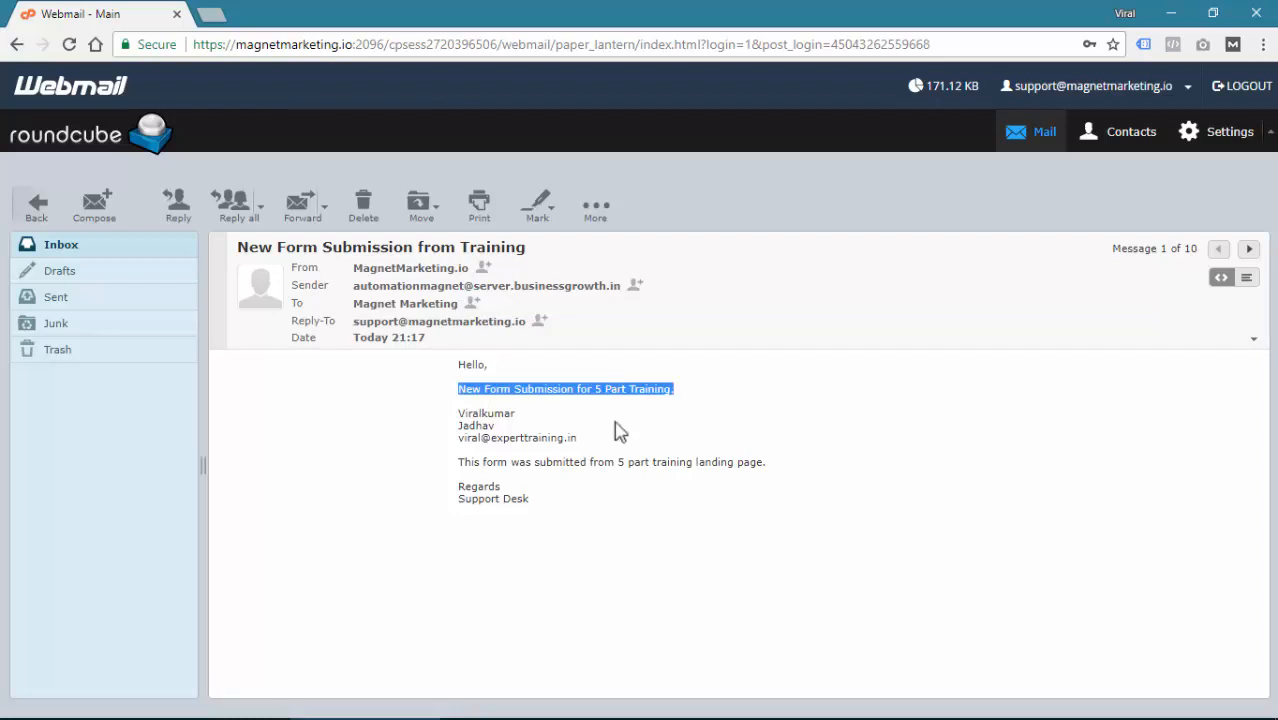
{"action": "left_click", "coordinate": [616, 430]}
{"action": "left_click_drag", "start_coordinate": [457, 414], "coordinate": [524, 413]}
{"action": "left_click_drag", "start_coordinate": [459, 437], "coordinate": [497, 433]}
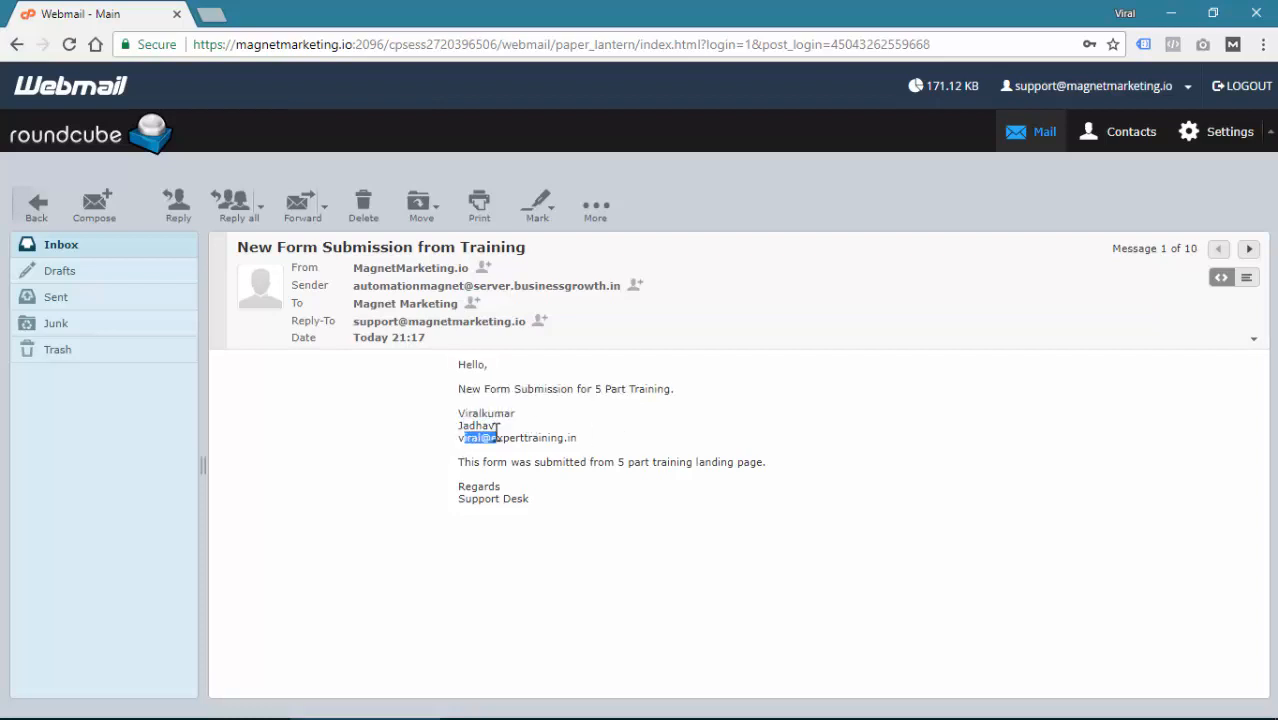
{"action": "left_click", "coordinate": [498, 446]}
{"action": "triple_click", "coordinate": [506, 438]}
{"action": "left_click", "coordinate": [500, 479]}
Highlight the submitted first and last name, then return to the Magnet Marketing form editor
{"action": "left_click_drag", "start_coordinate": [480, 414], "coordinate": [546, 430]}
{"action": "left_click", "coordinate": [553, 435]}
{"action": "key", "text": "alt+Tab"}
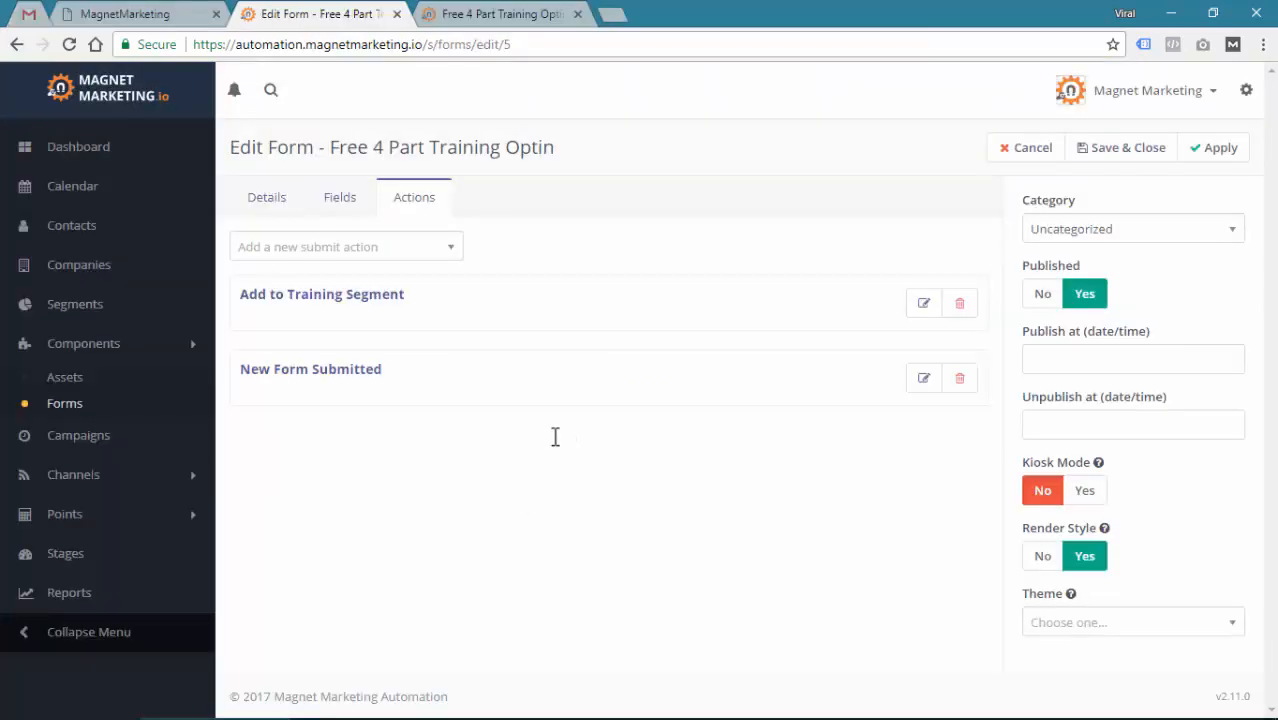